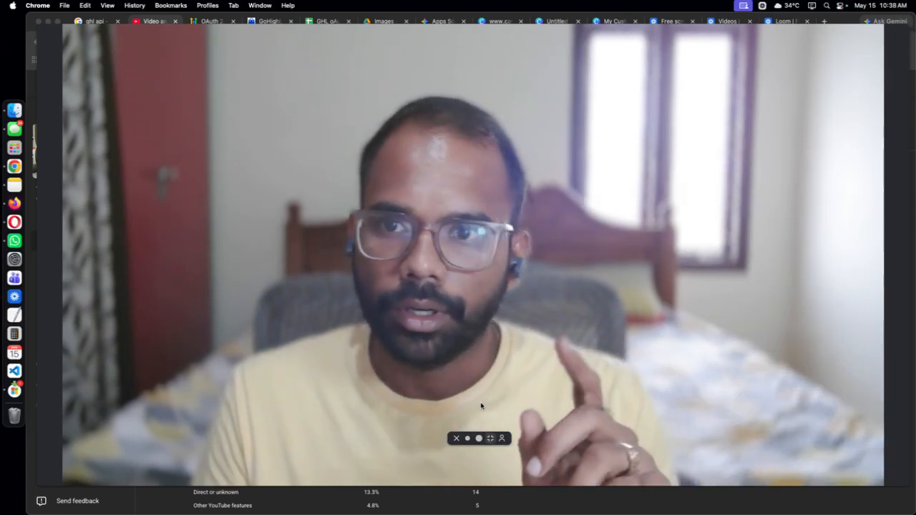
- Switch the Loom camera to the Small bubble size to reveal the YouTube Studio analytics page
mouse_move(473, 438)
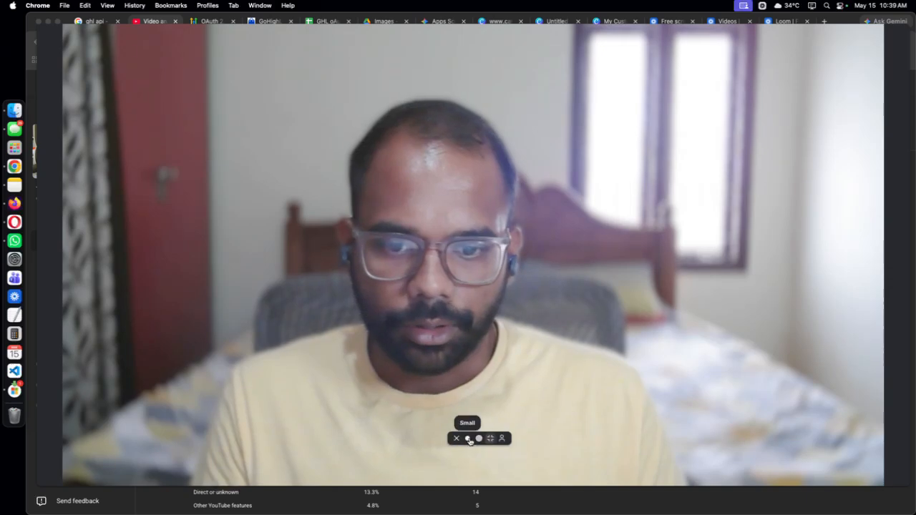
left_click(468, 439)
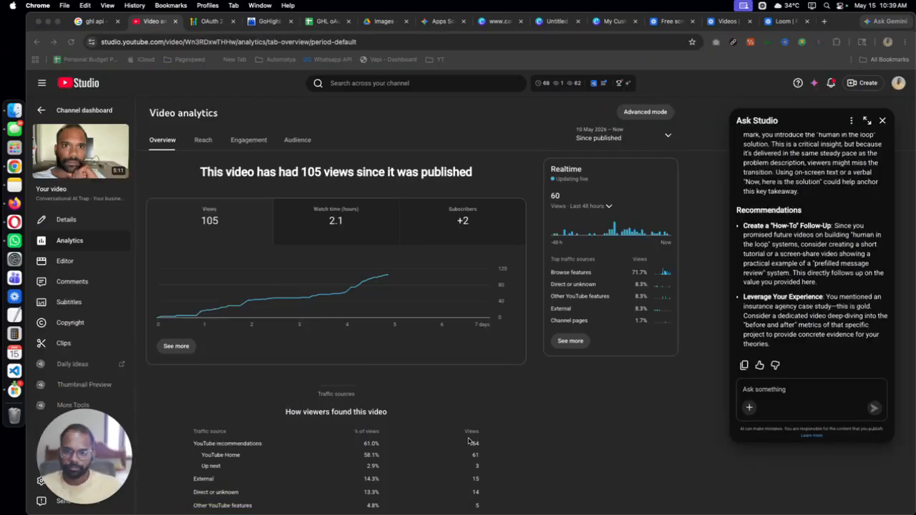
- Open the HighLevel OAuth 2.0 docs, glance at the Marketplace dashboard, and scroll through the guide
key("super+Tab")
key("super+Tab")
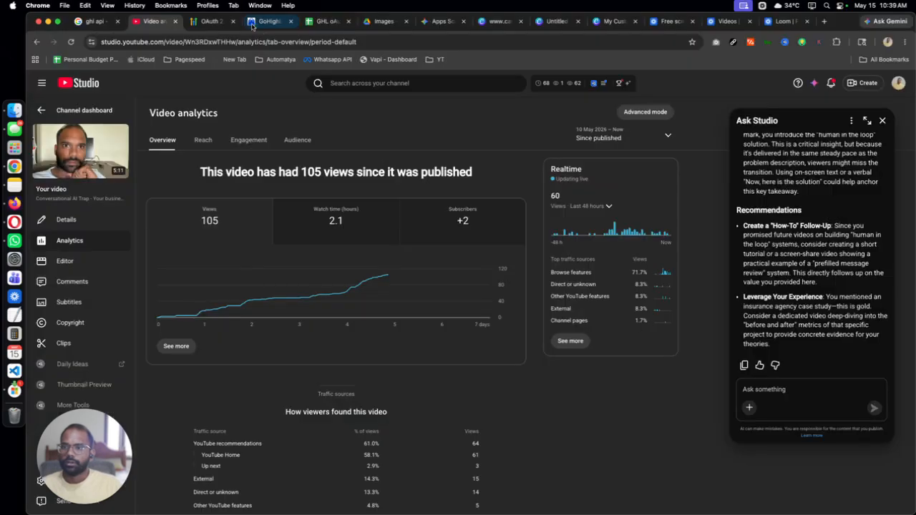
left_click(218, 26)
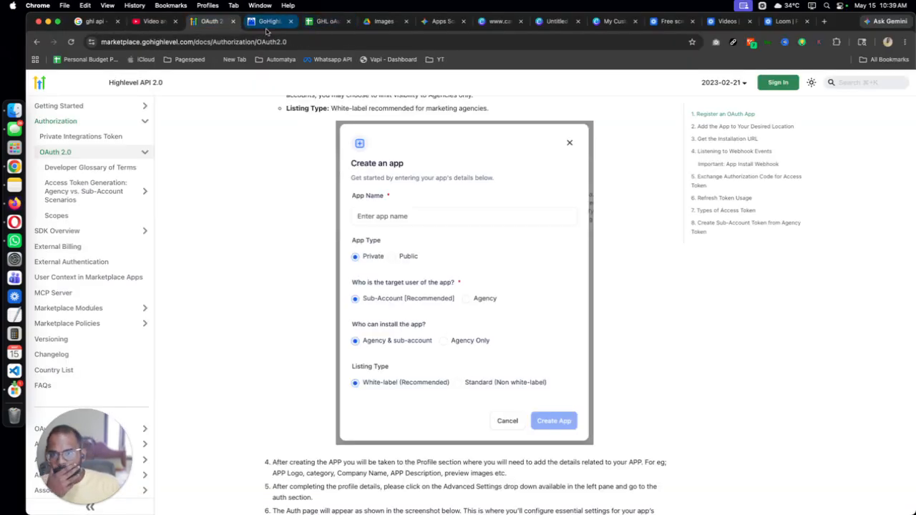
left_click(266, 24)
left_click(211, 22)
scroll(308, 196, "up", 10)
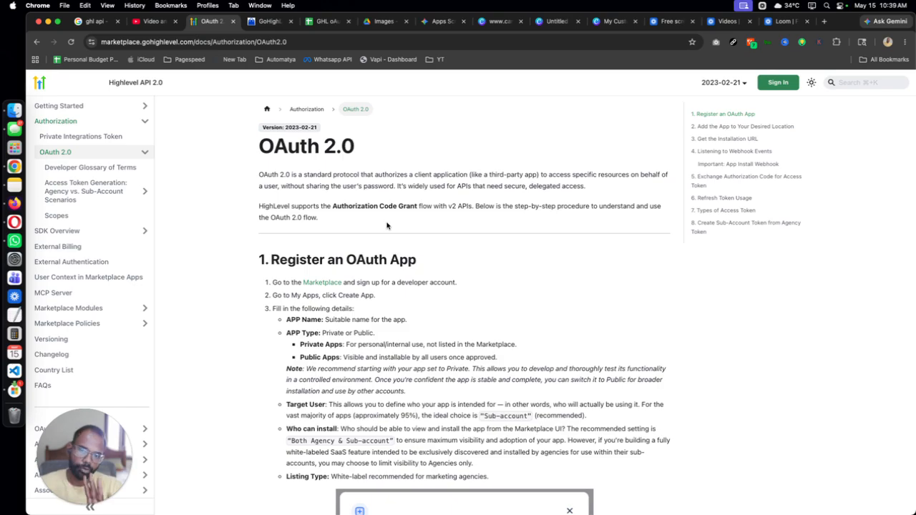
scroll(386, 226, "down", 20)
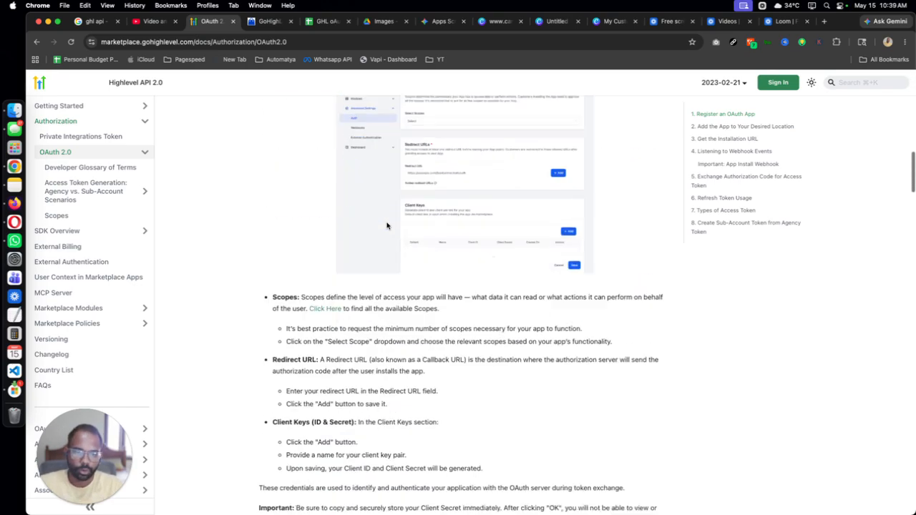
scroll(386, 226, "up", 20)
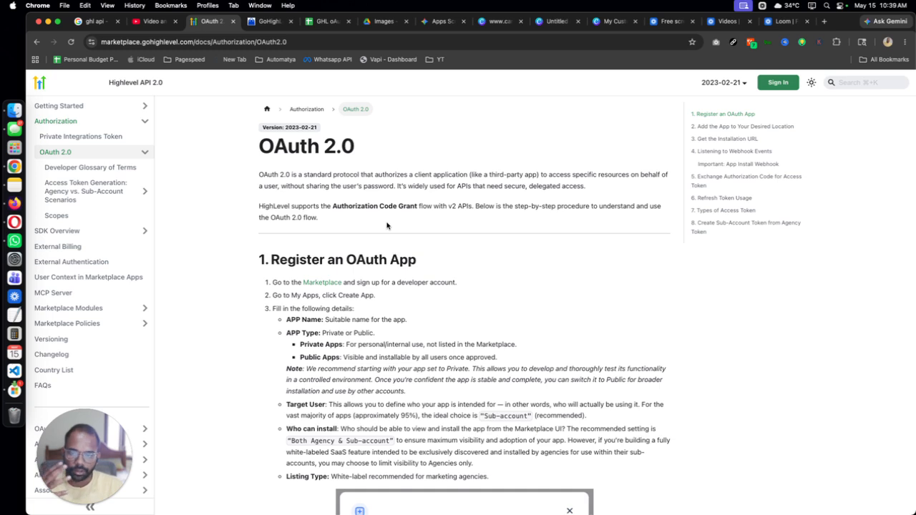
- Highlight the OAuth 2.0 heading and intro paragraphs, then bring up the GHL oAuth V2 - Tokens sheet
triple_click(307, 141)
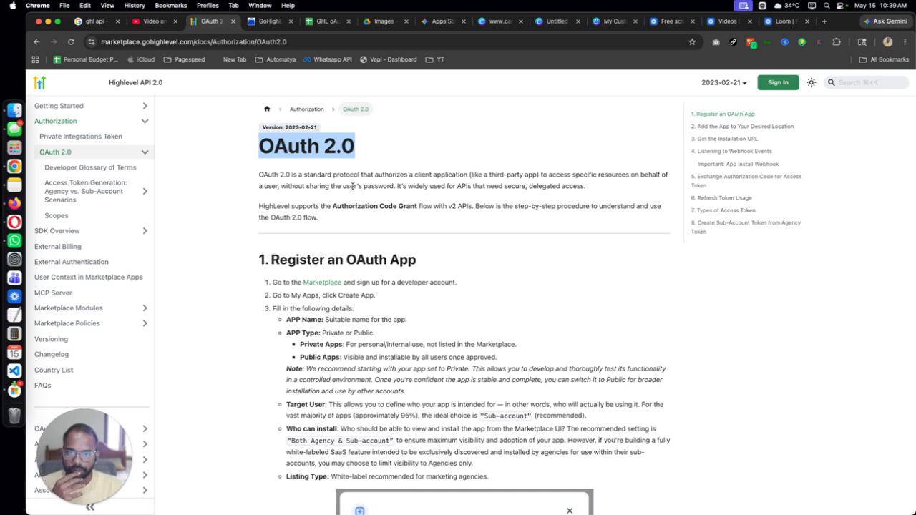
triple_click(333, 185)
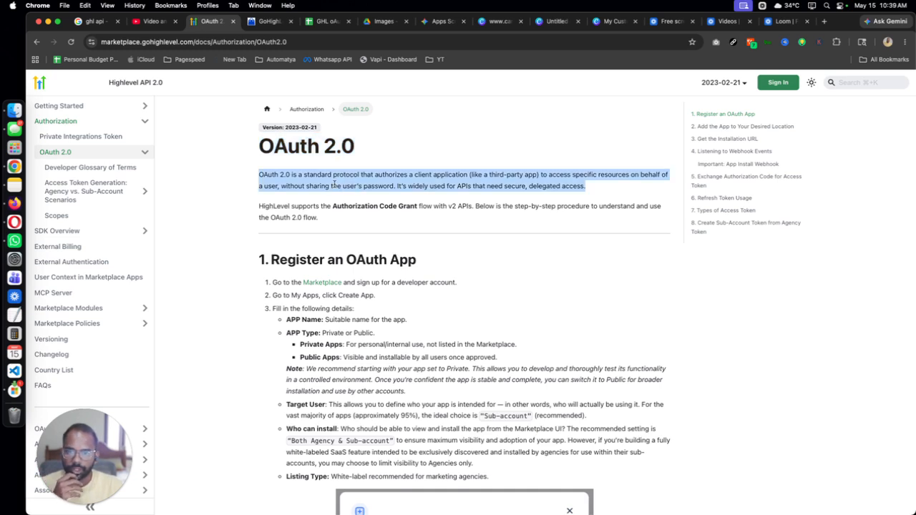
triple_click(348, 208)
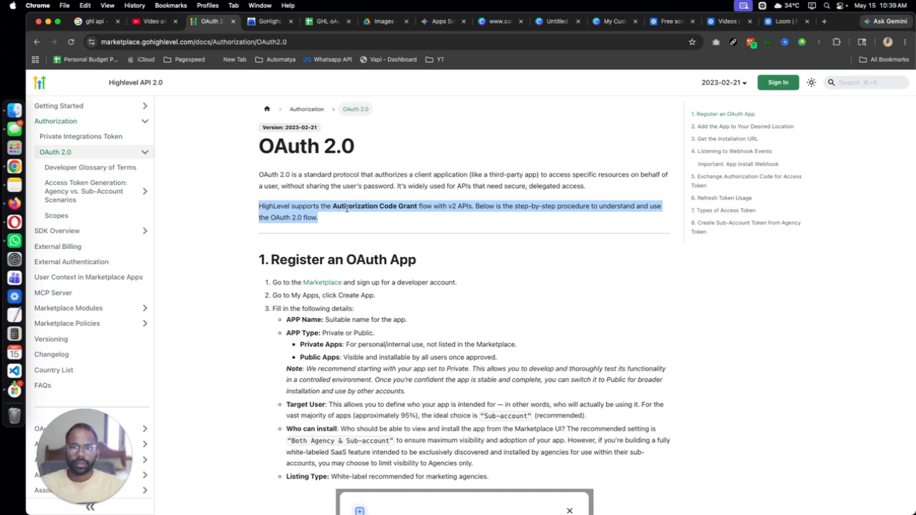
left_click(326, 22)
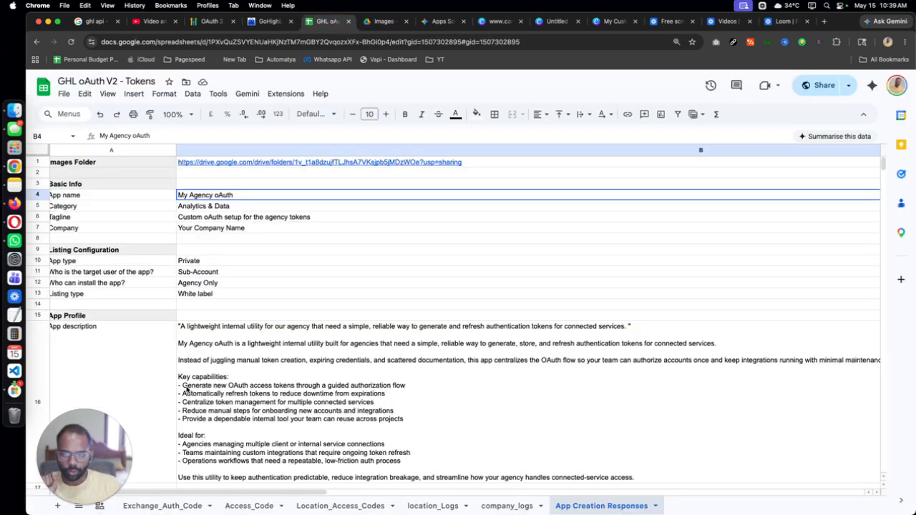
- Drag the Loom bubble off the App Creation Responses sheet, then go to the Marketplace app dashboard
left_click_drag(103, 438, 763, 281)
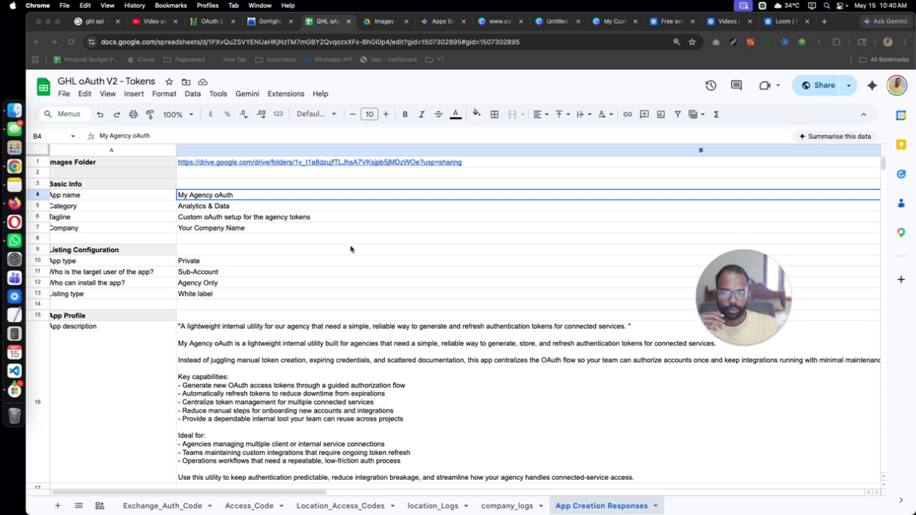
left_click(269, 21)
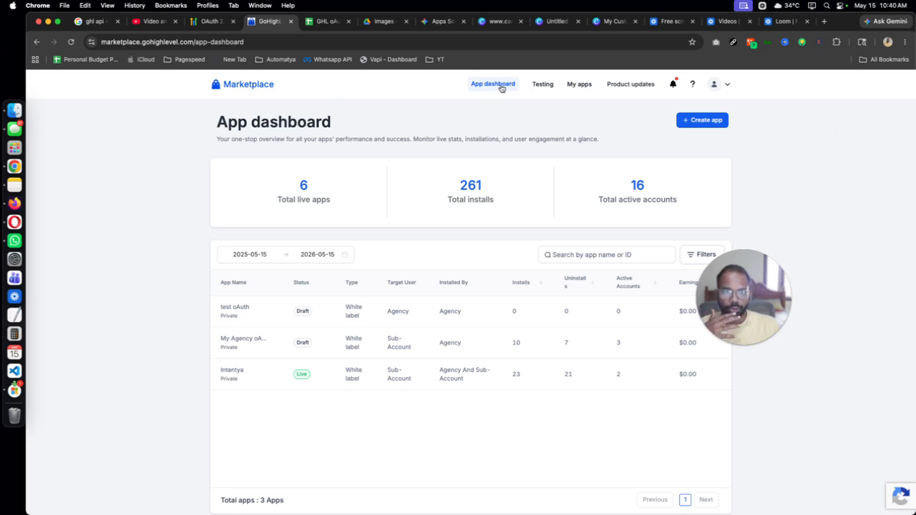
- Start a new Marketplace app and paste 'My Agency oAuth' from the sheet as its name
left_click(719, 122)
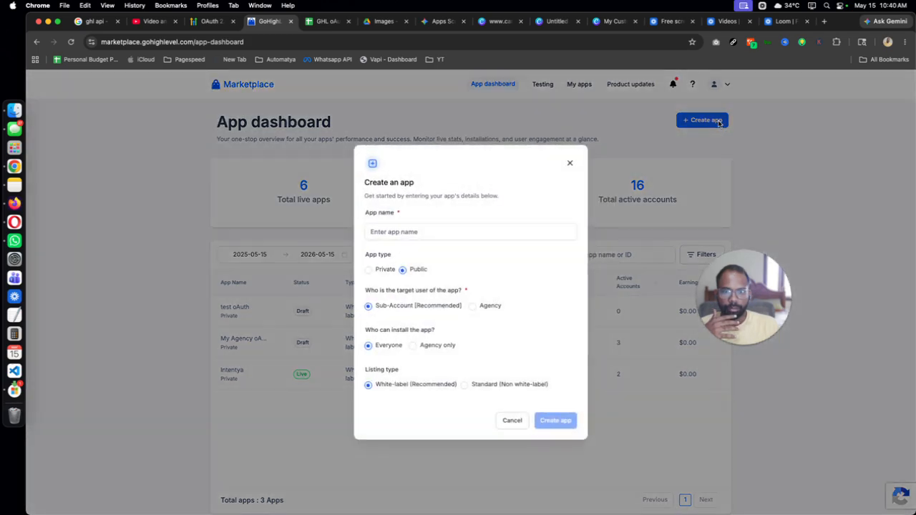
left_click(421, 232)
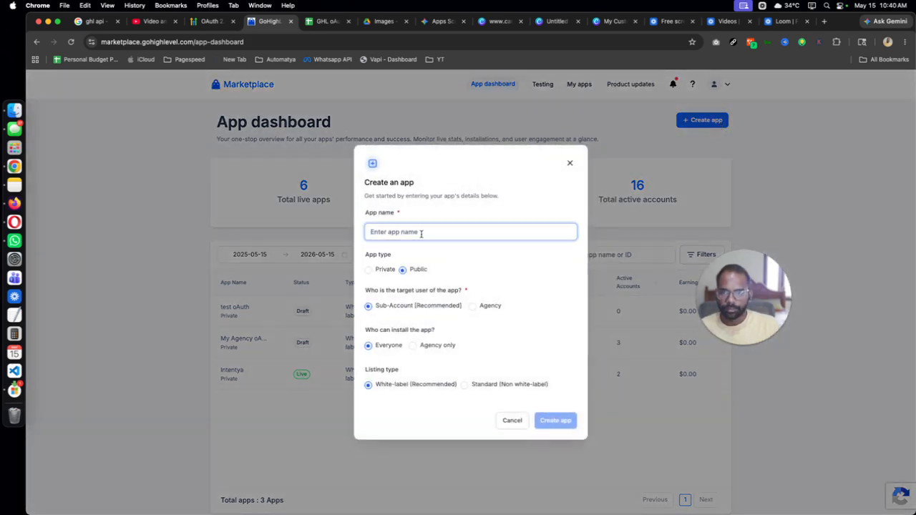
left_click(327, 21)
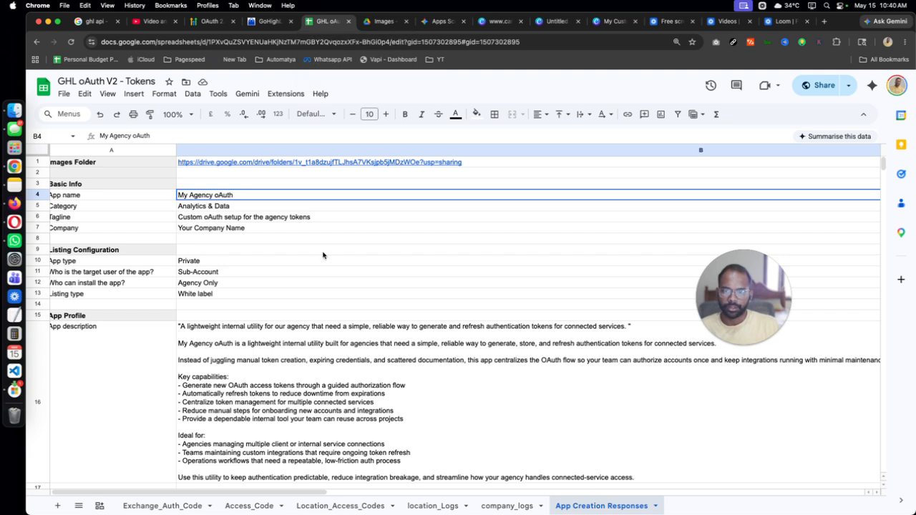
scroll(323, 255, "left", 1)
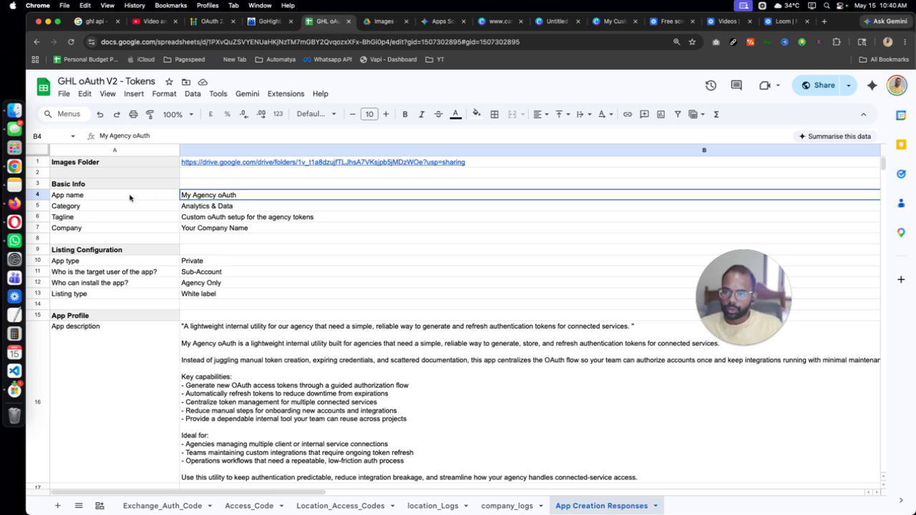
key("super+c")
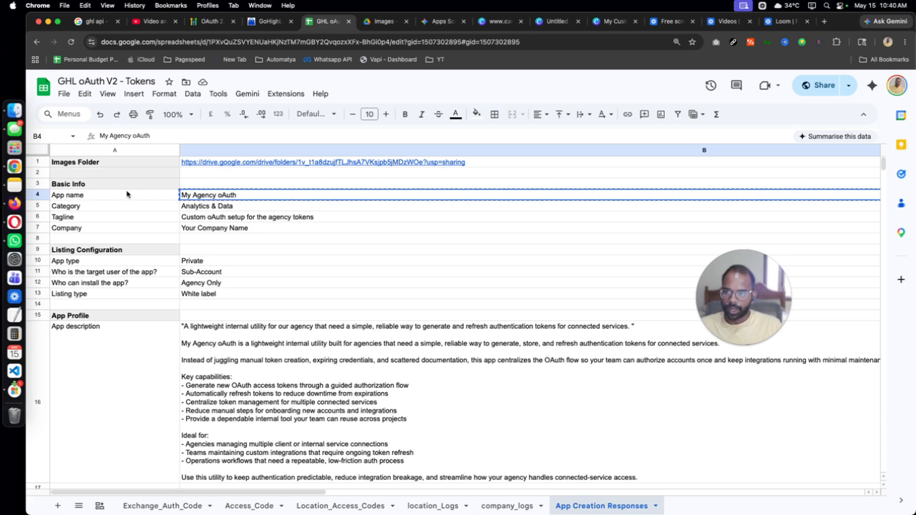
left_click(262, 23)
key("super+v")
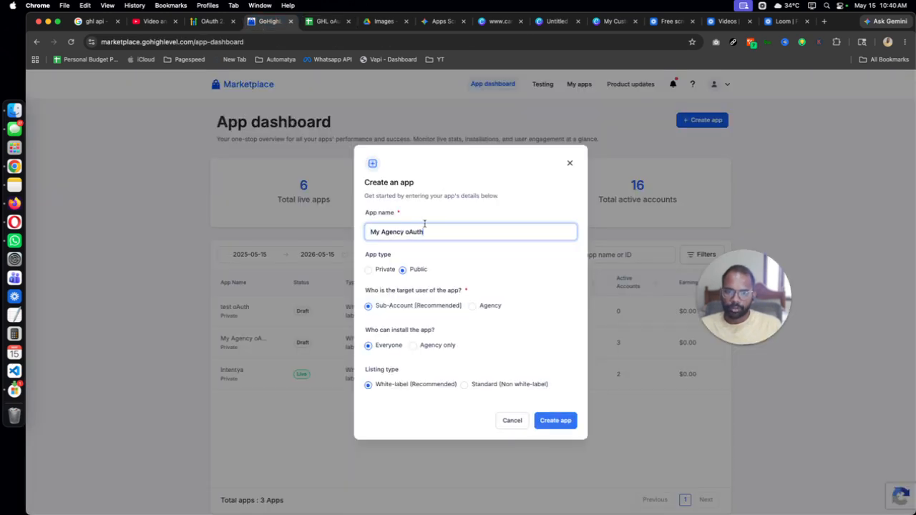
- Set the app to Private, Sub-Account target and Agency-only installs, then create it
left_click(369, 271)
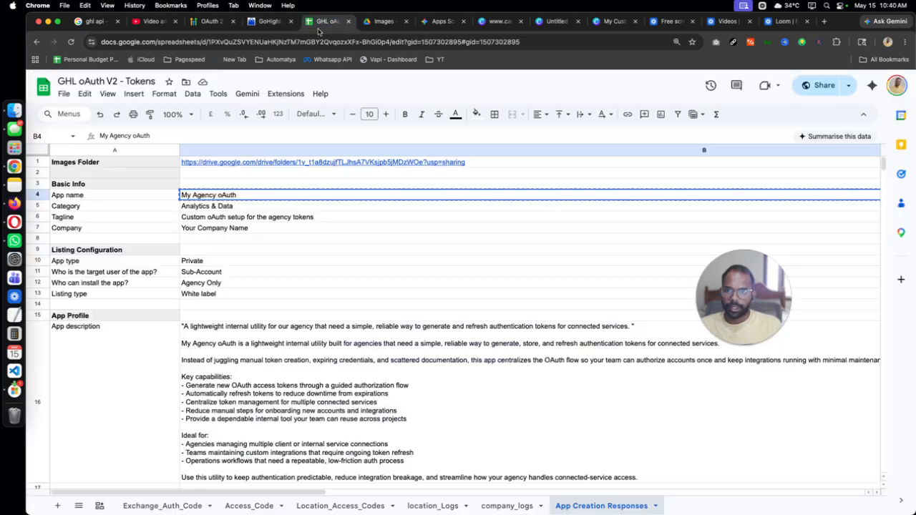
left_click(327, 21)
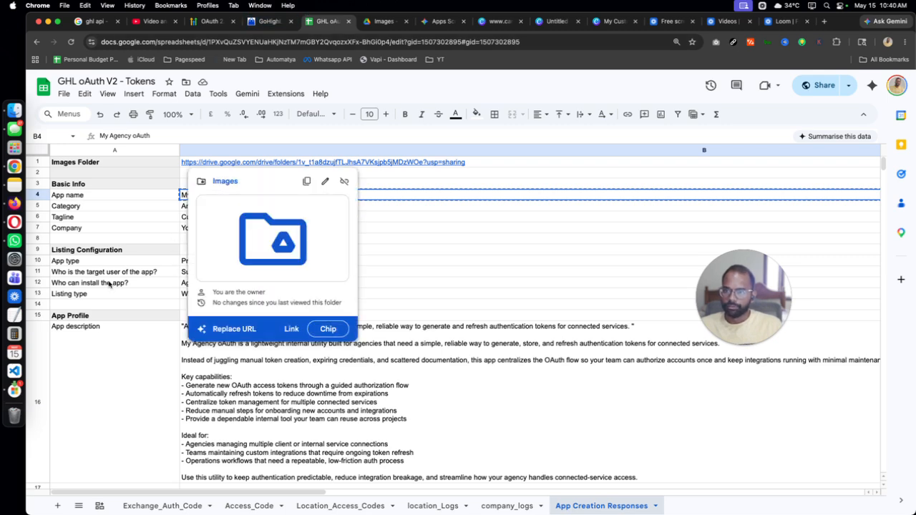
left_click(156, 273)
left_click(199, 273)
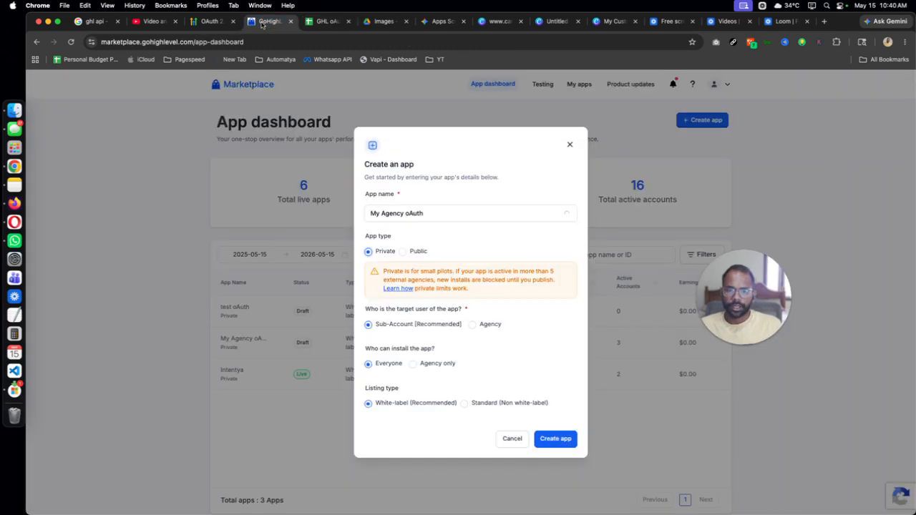
left_click(269, 21)
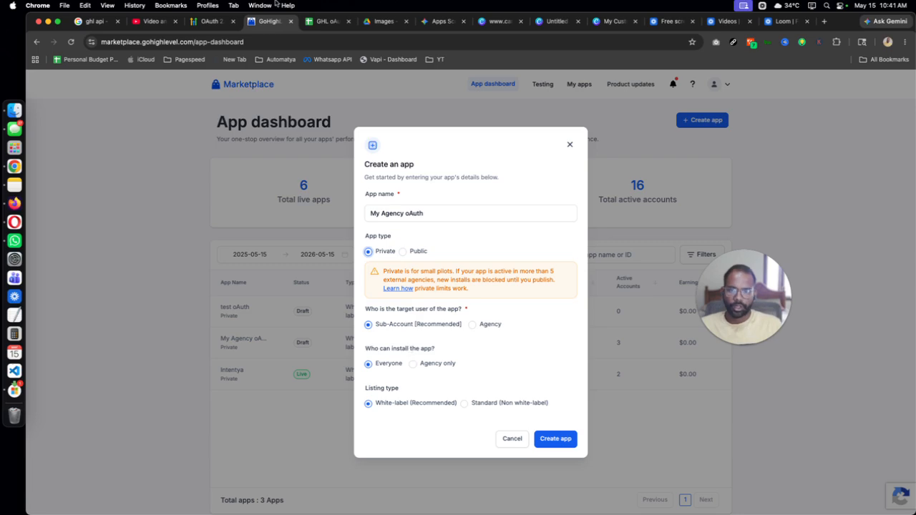
left_click(326, 23)
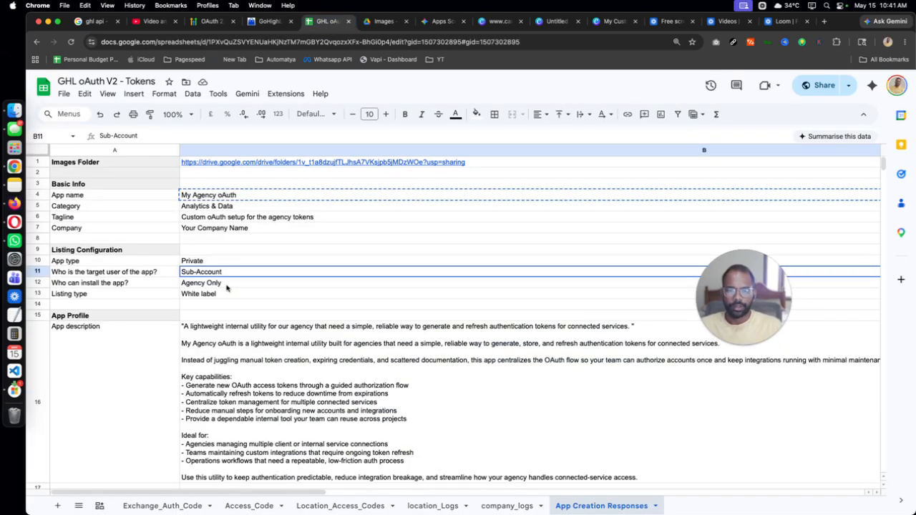
left_click(271, 21)
left_click(414, 364)
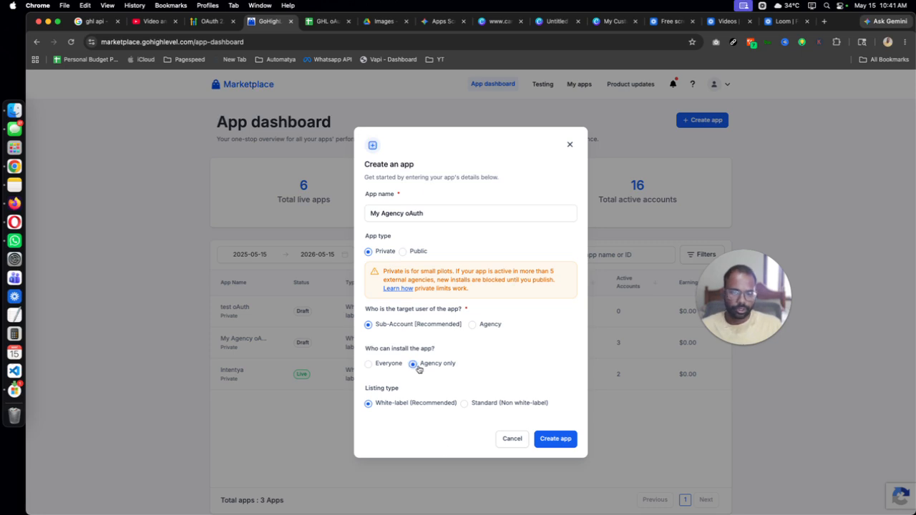
left_click(385, 208)
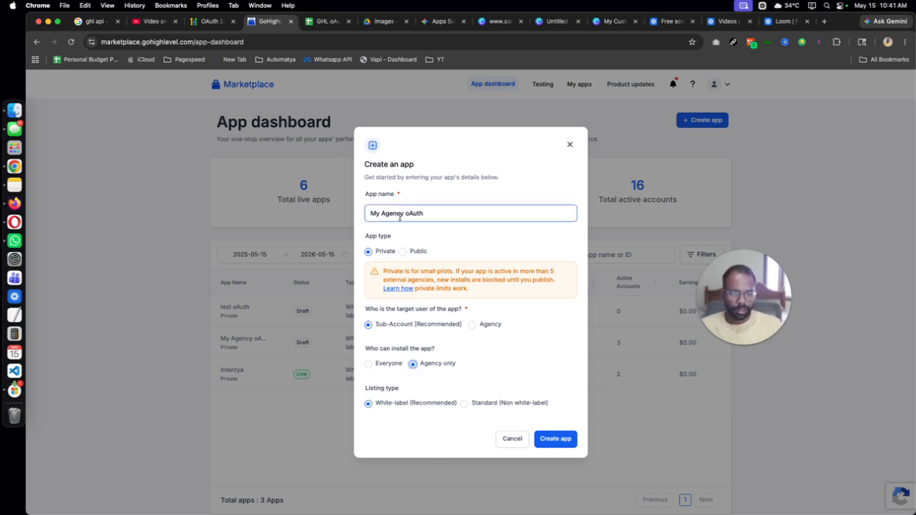
left_click(556, 439)
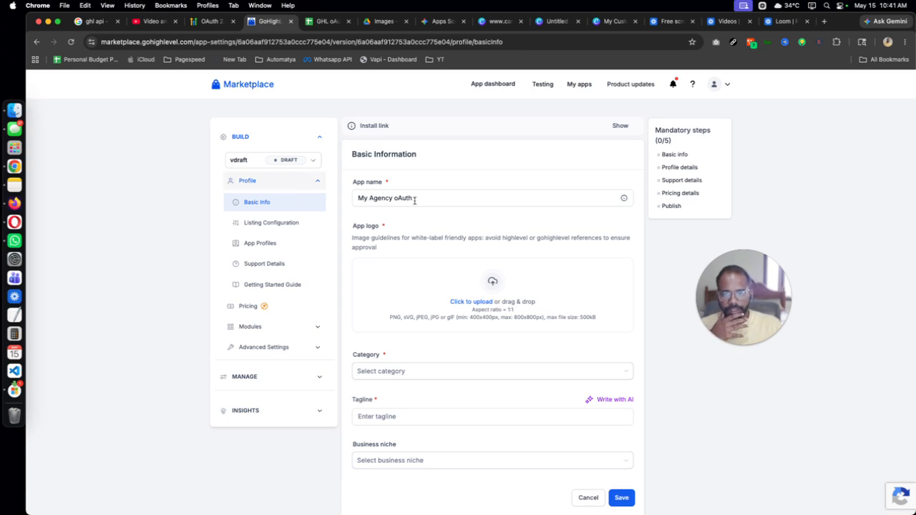
- Scroll the new app's Basic Information form, then go to the Google Drive Images folder
scroll(426, 265, "down", 3)
scroll(426, 264, "up", 3)
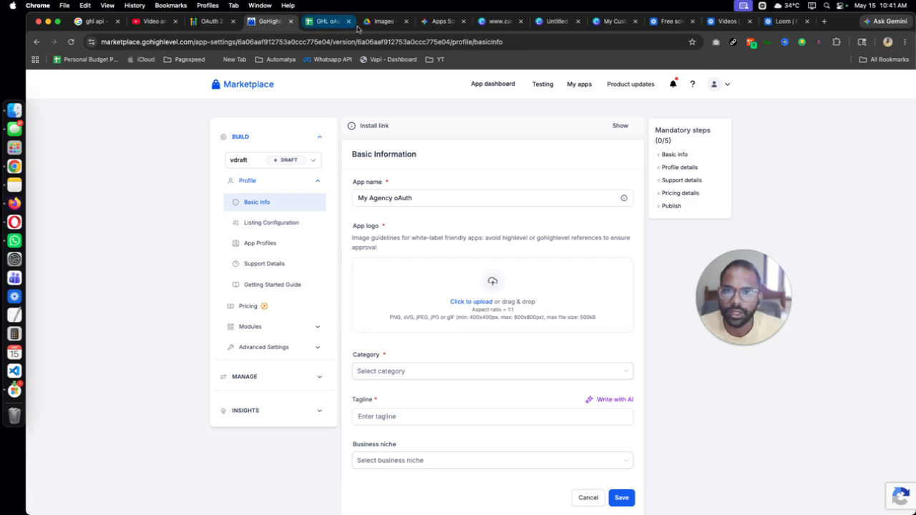
left_click(385, 22)
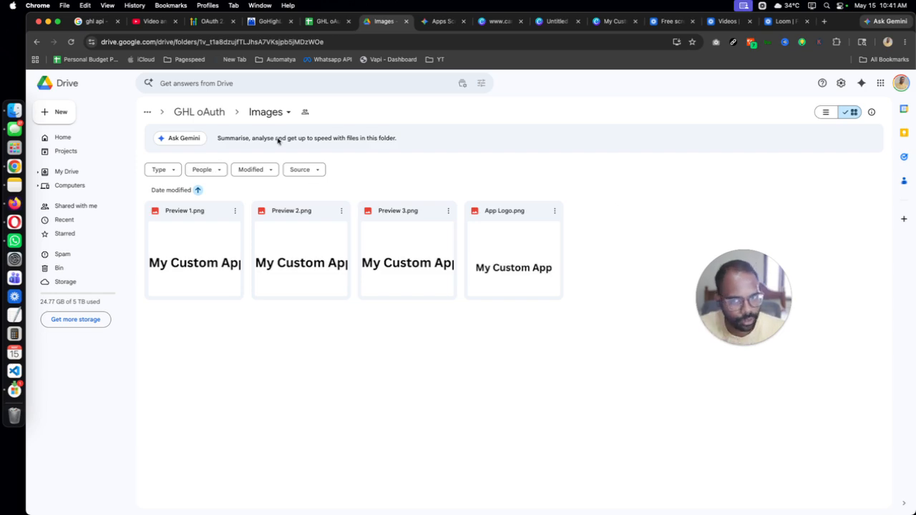
- Check the sheet's listing type, Sub-Account target and Images Folder link in B1
left_click(326, 22)
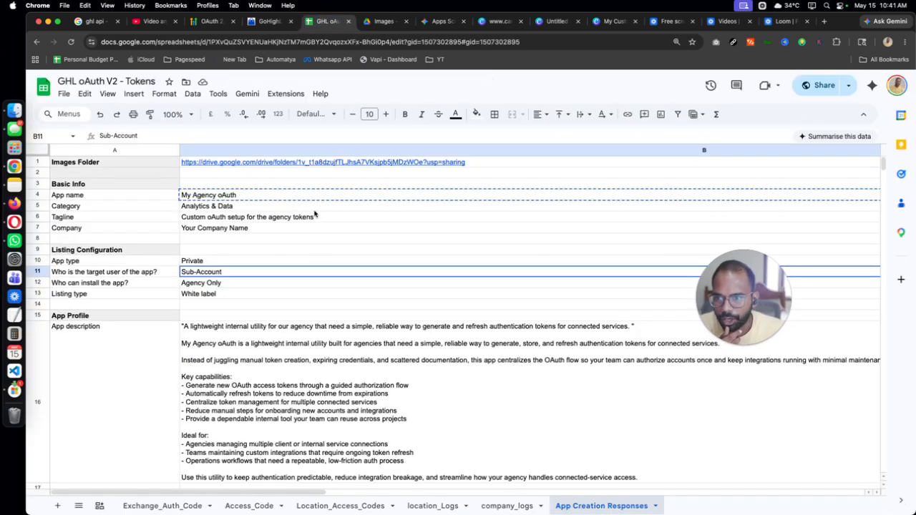
left_click(193, 295)
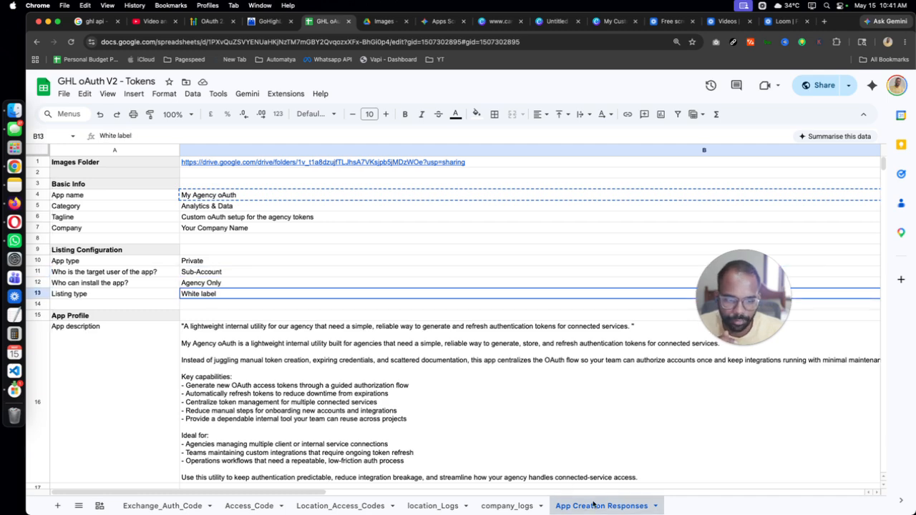
left_click(285, 271)
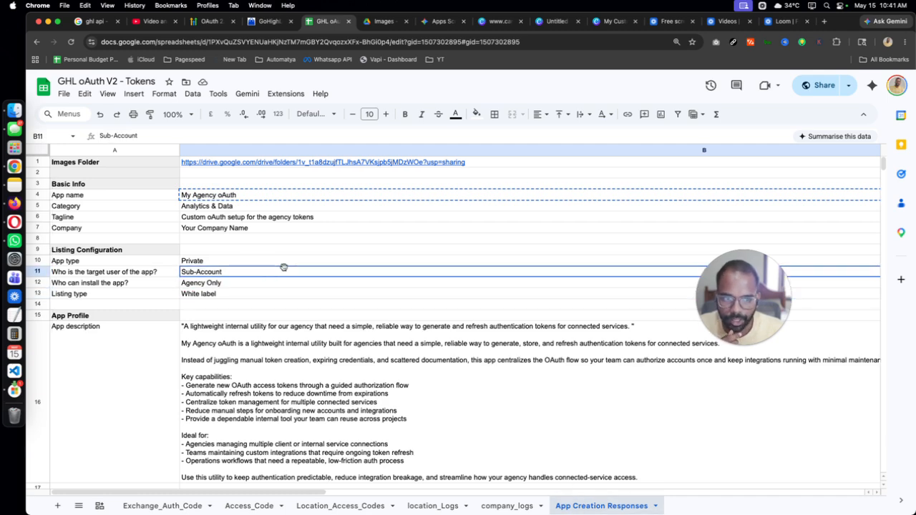
left_click(153, 166)
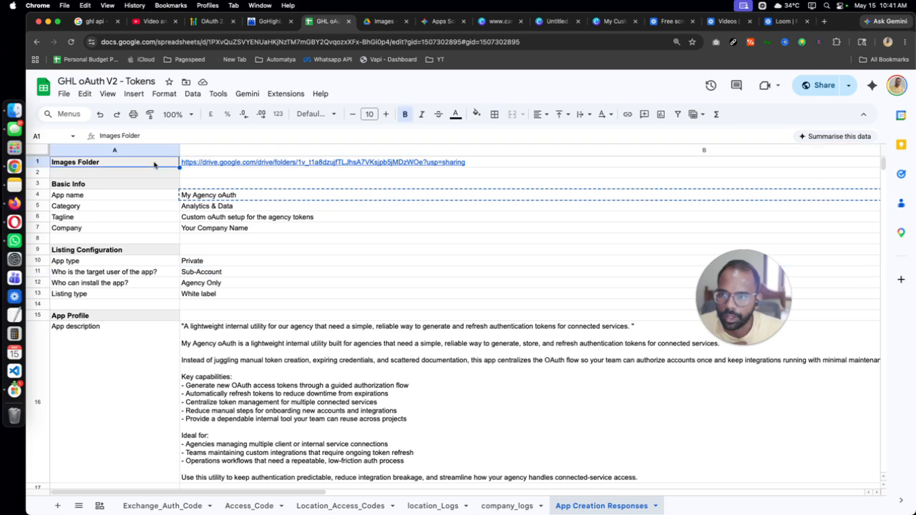
left_click(237, 169)
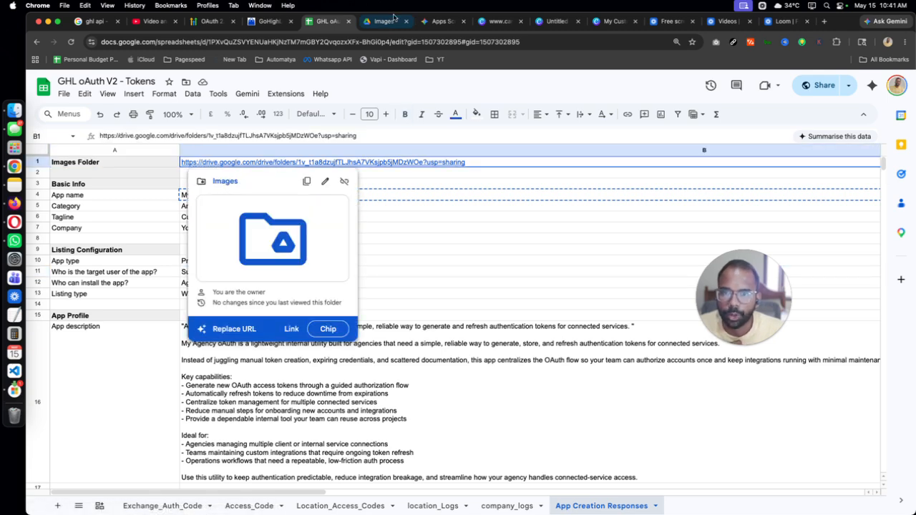
- Download the Drive Images folder as a zip and return to the Marketplace app page
left_click(385, 21)
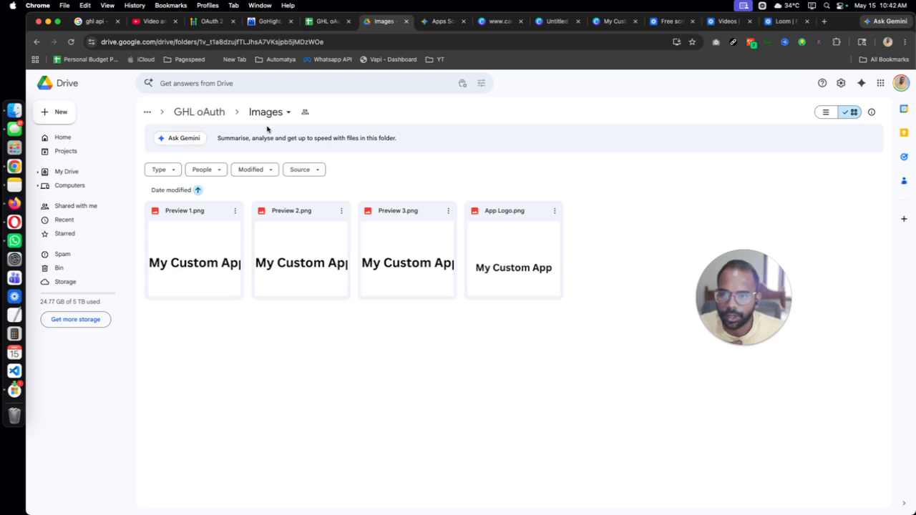
left_click(287, 114)
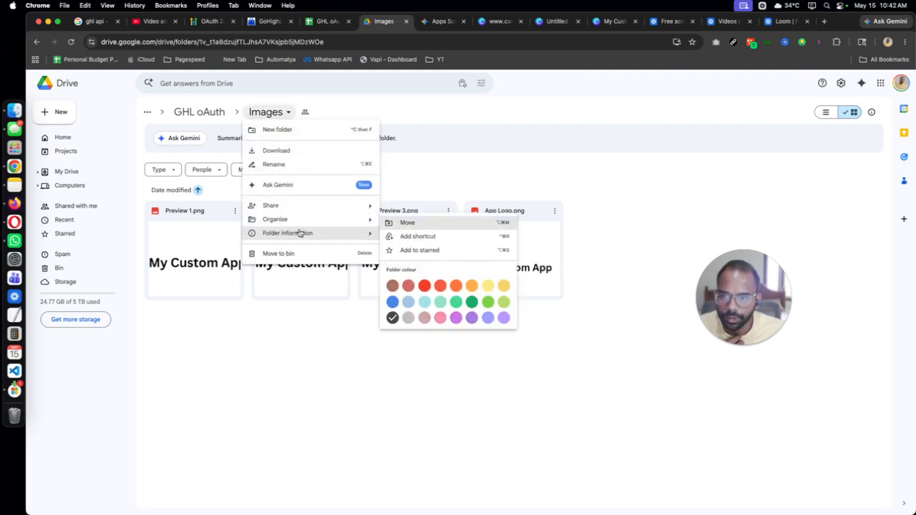
left_click(290, 150)
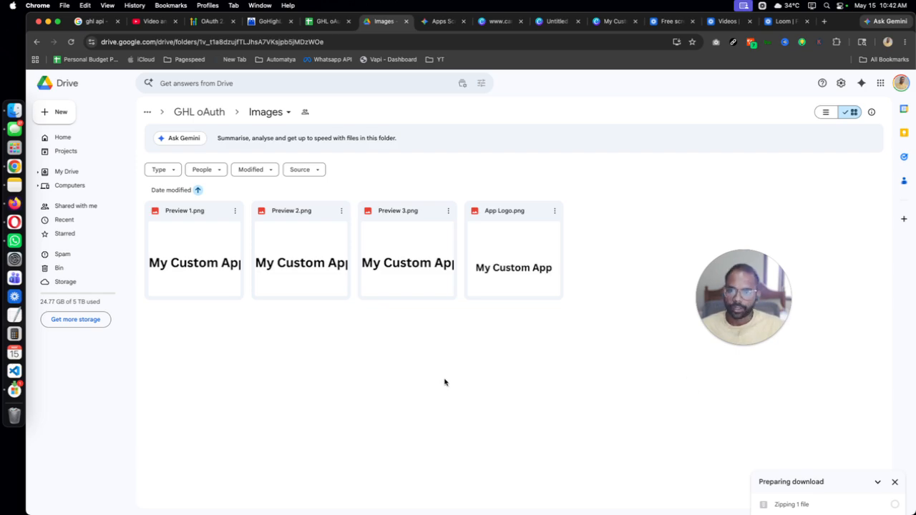
left_click(274, 21)
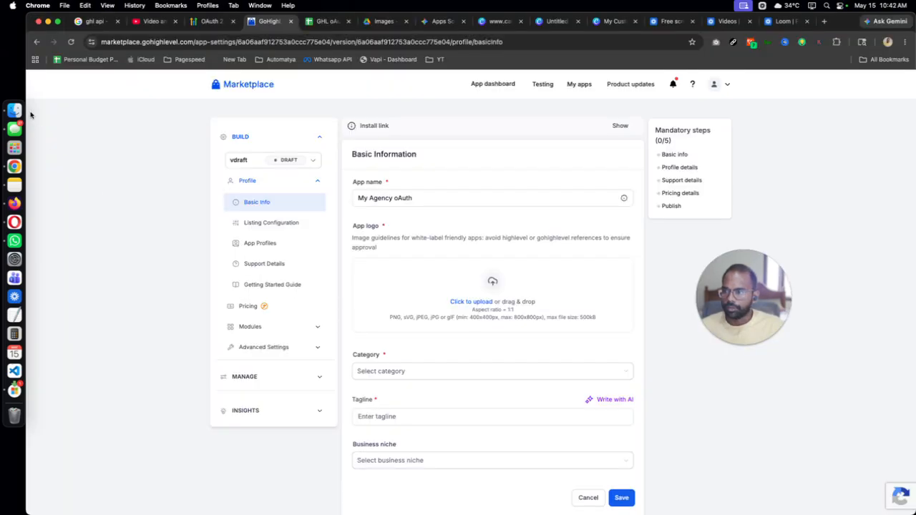
- Unzip the Images archive in Finder's Downloads and open it to show App Logo.png and Preview 1–3.png
left_click(23, 112)
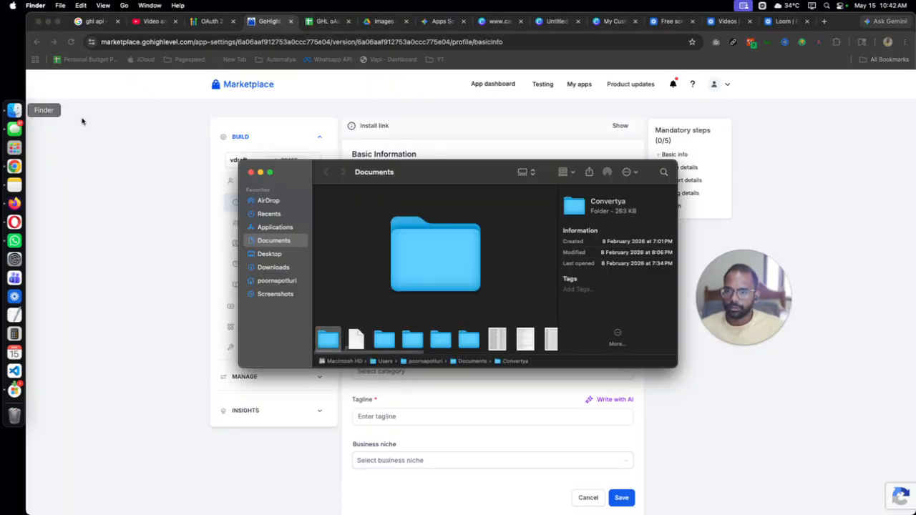
left_click(273, 267)
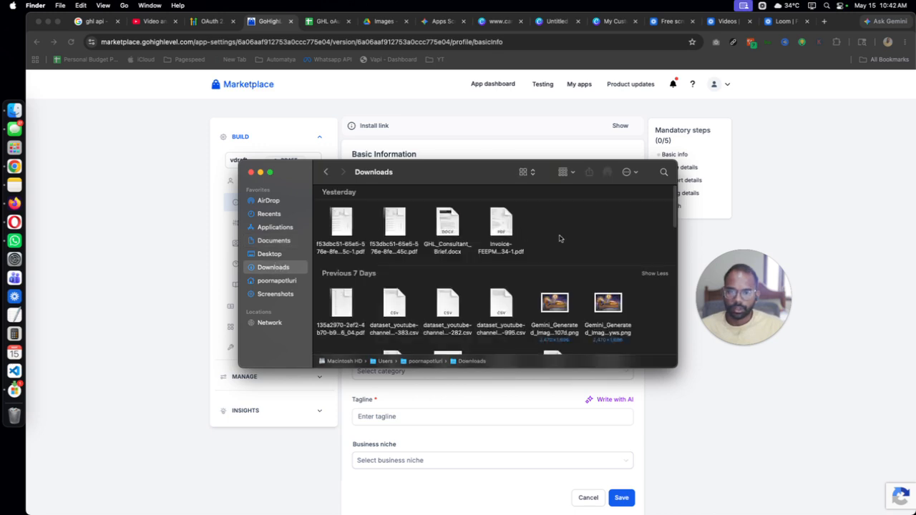
key("super+Tab")
left_click(326, 21)
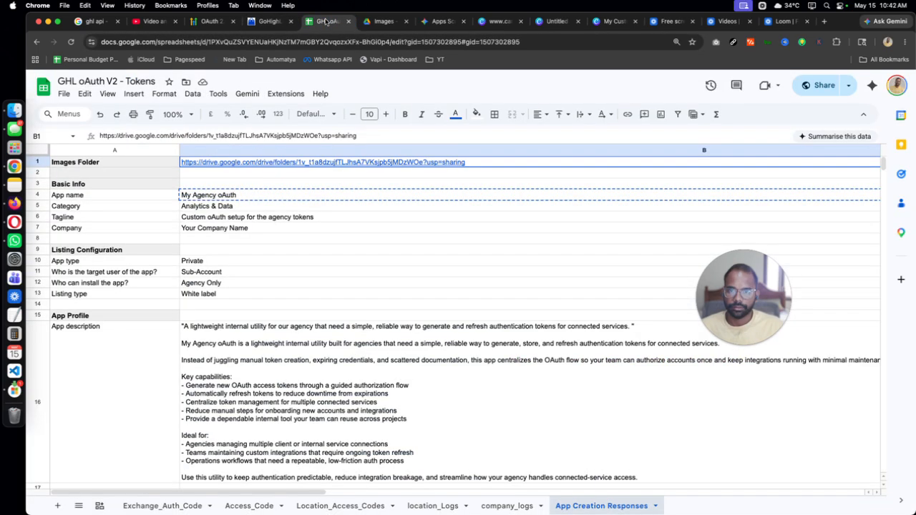
left_click(383, 21)
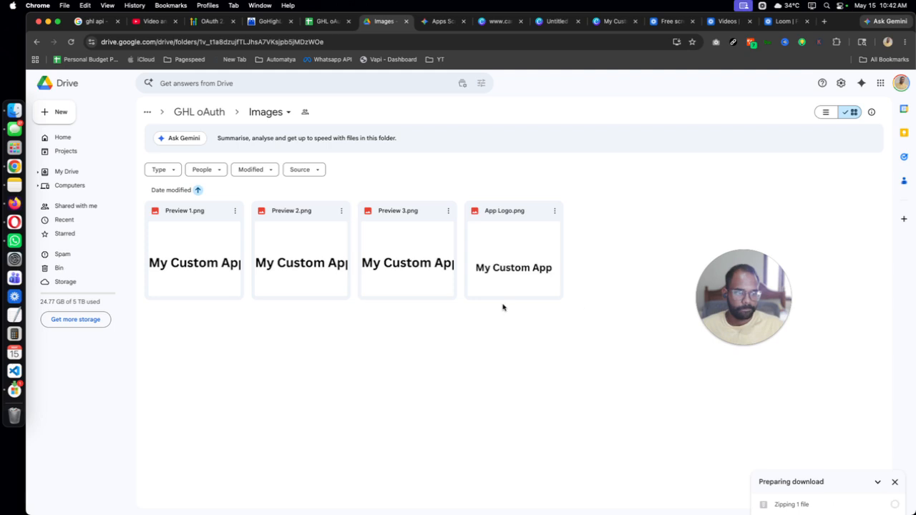
key("super+Tab")
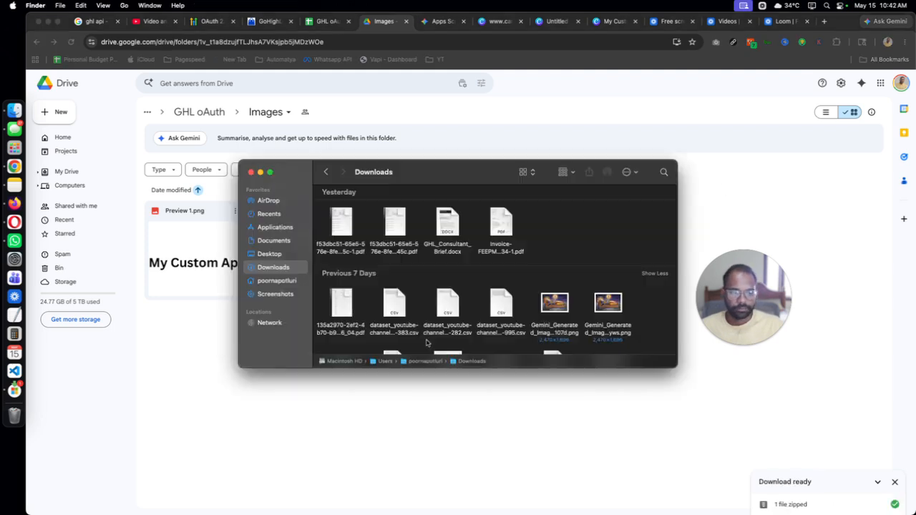
double_click(346, 231)
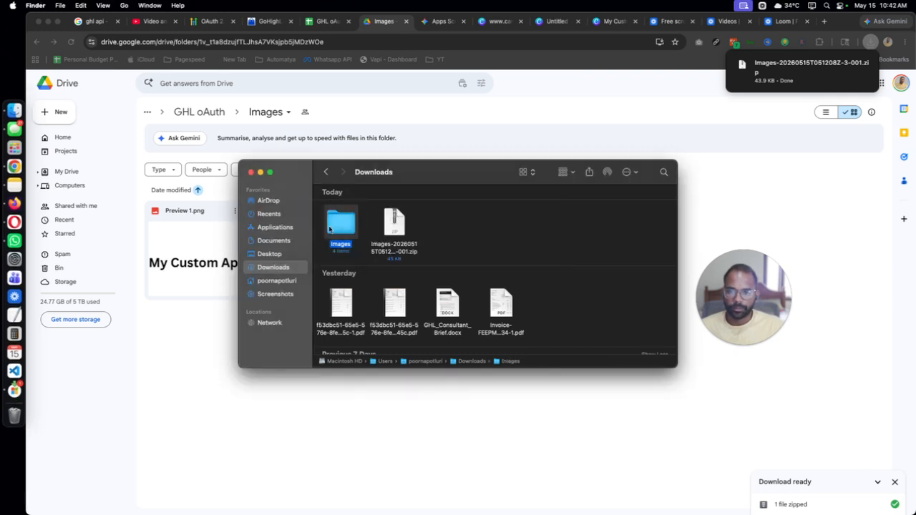
double_click(337, 225)
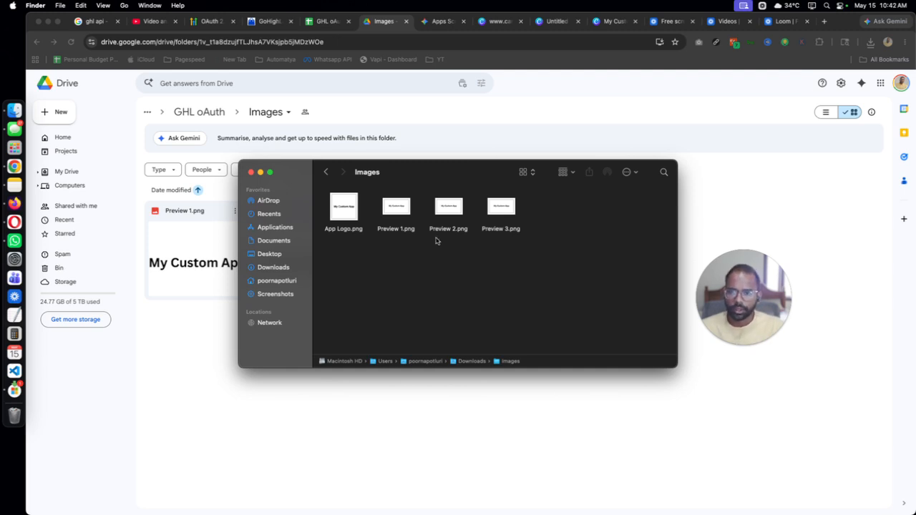
left_click(267, 23)
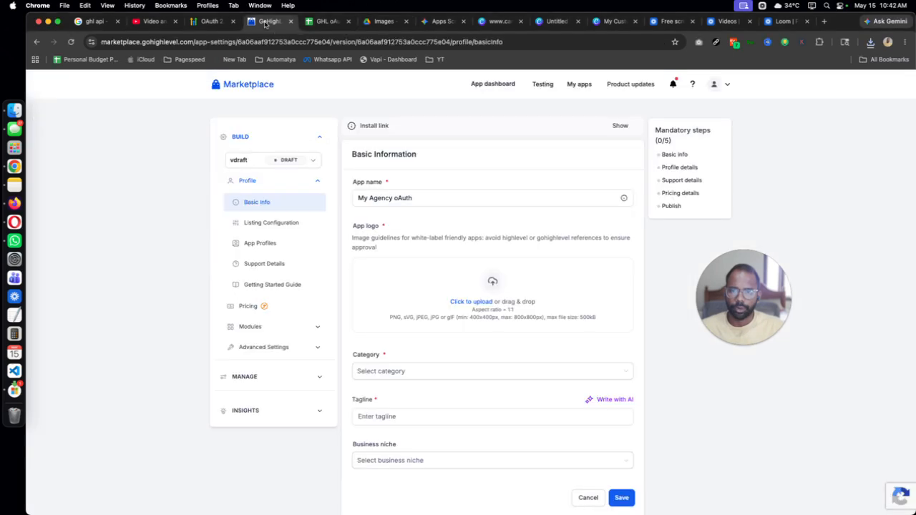
- Upload App Logo.png from Downloads > Images as the app logo
left_click(464, 295)
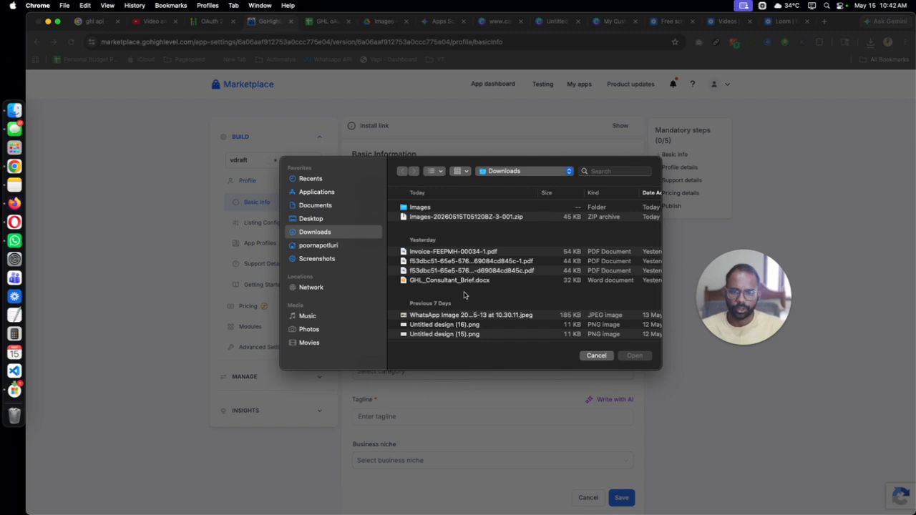
double_click(446, 207)
left_click(446, 237)
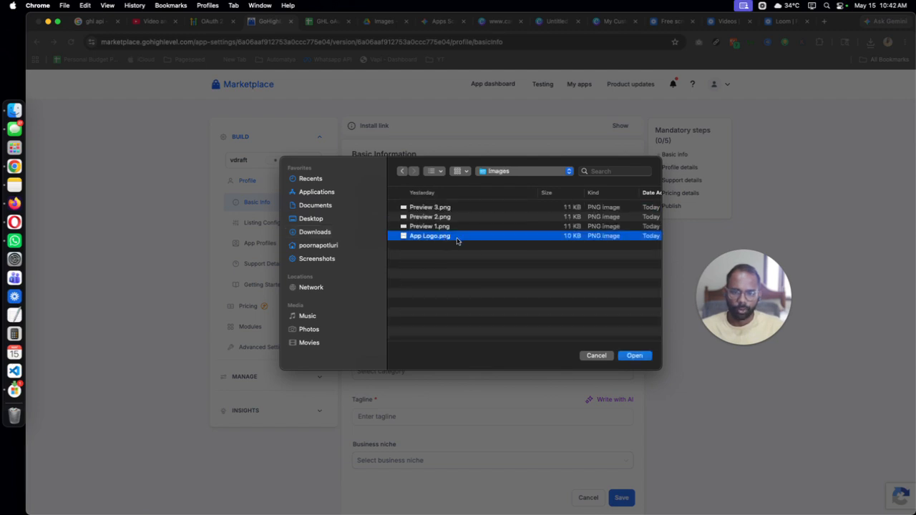
left_click(635, 356)
scroll(444, 247, "down", 3)
left_click(416, 253)
- Set the app Category to Analytics & data, as listed in the sheet
key("ctrl+Tab")
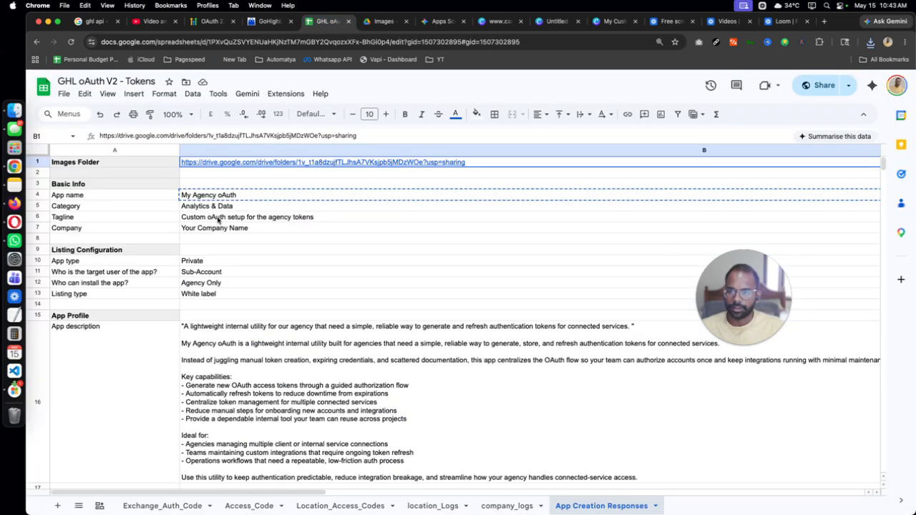
left_click(208, 206)
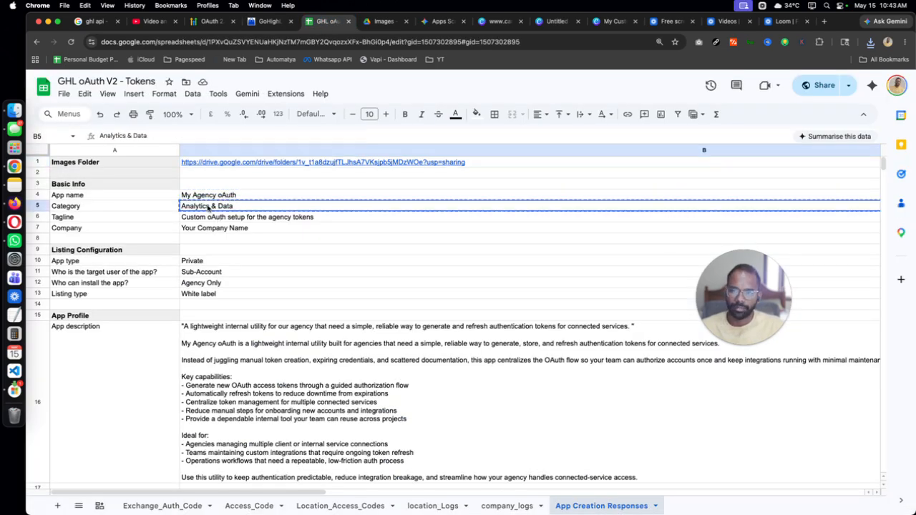
left_click(266, 24)
left_click(439, 301)
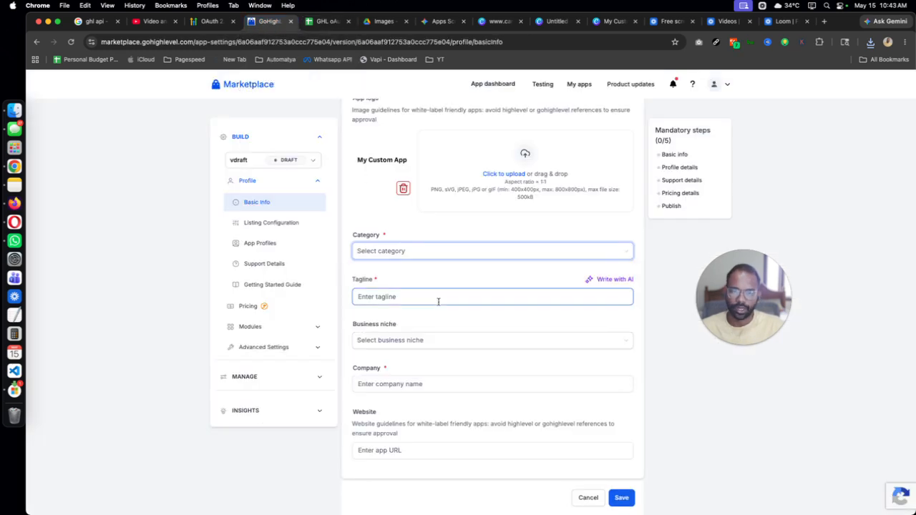
left_click(416, 258)
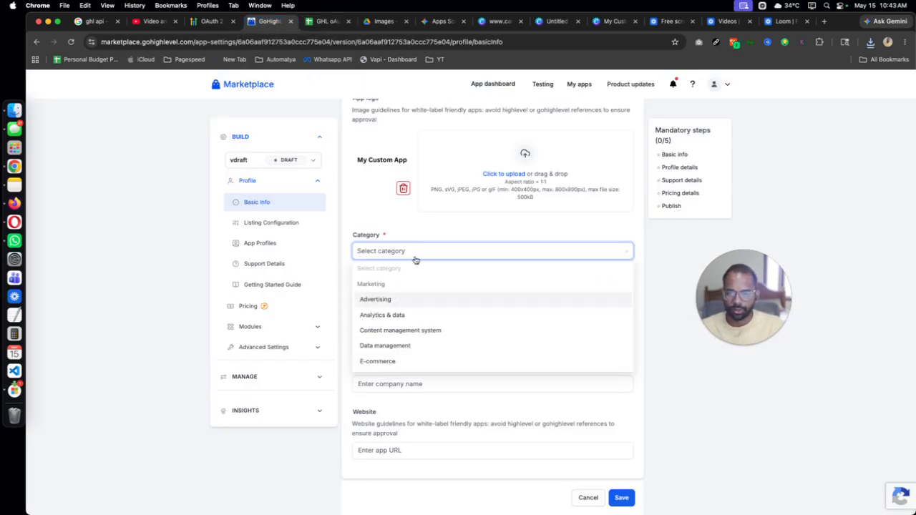
left_click(383, 254)
left_click(384, 254)
left_click(388, 315)
left_click(665, 287)
- Paste the tagline copied from sheet cell B6 into the Tagline field
left_click(422, 294)
left_click(326, 21)
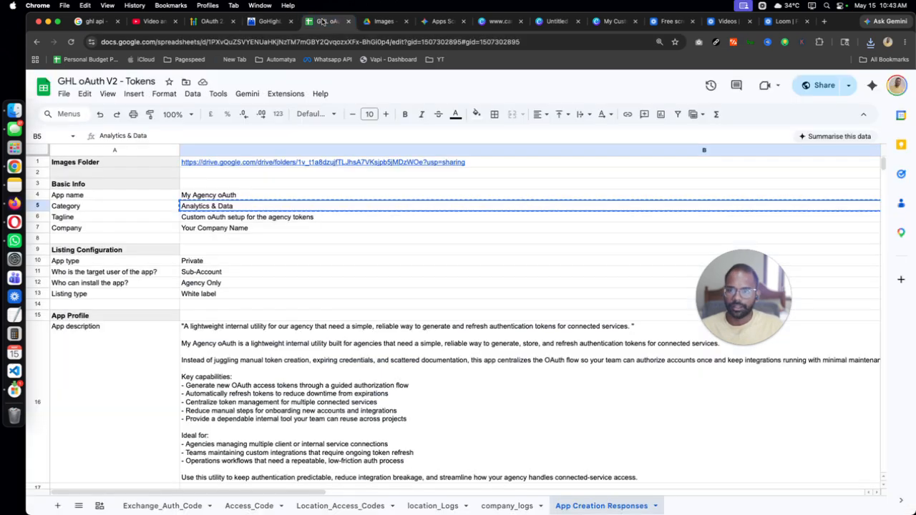
left_click(229, 220)
key("ctrl+c")
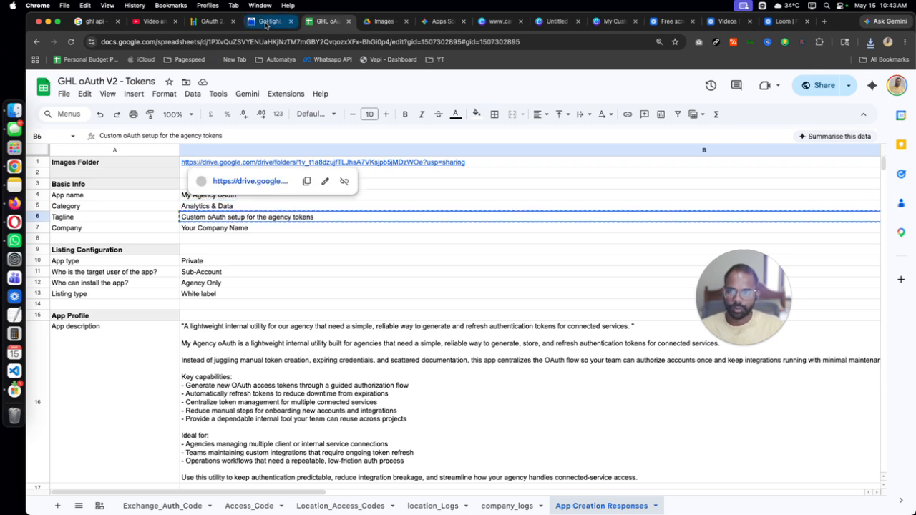
left_click(268, 20)
key("super+v")
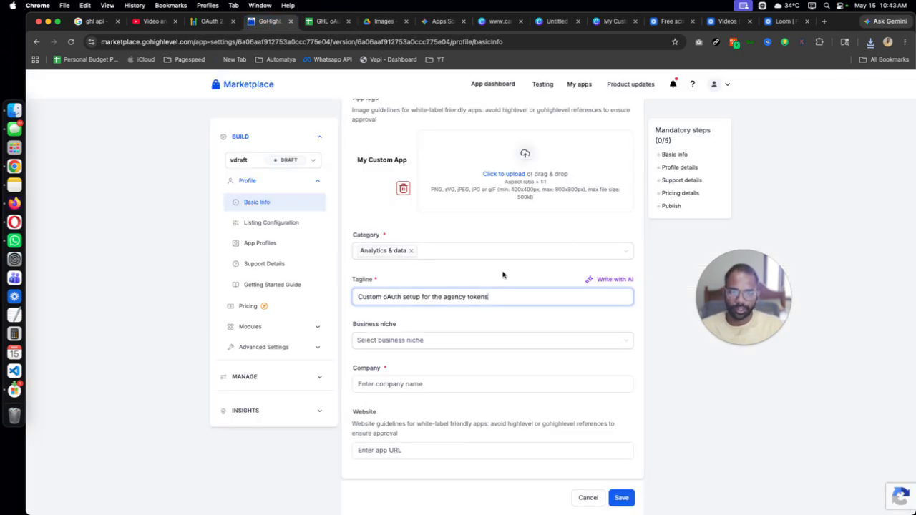
- Enter Automatya.com as the Company and save the basic info
left_click(415, 387)
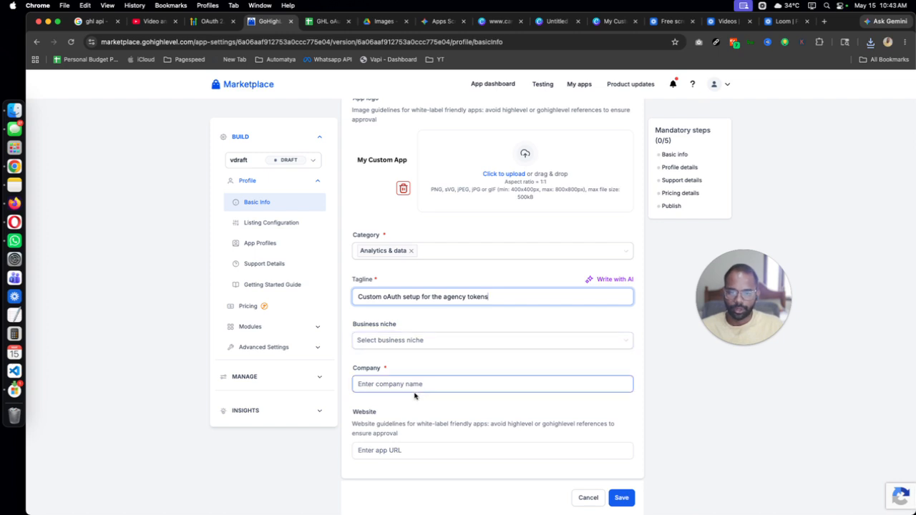
type("Automa")
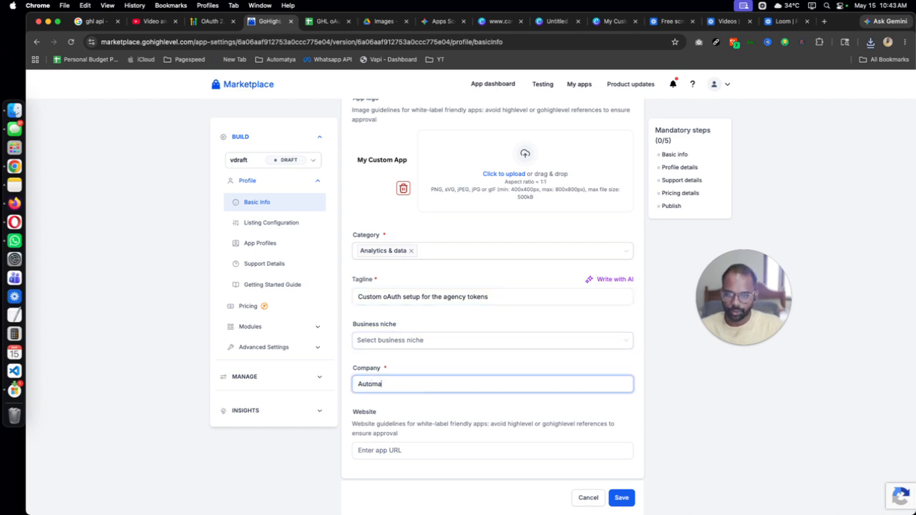
type("tya.com")
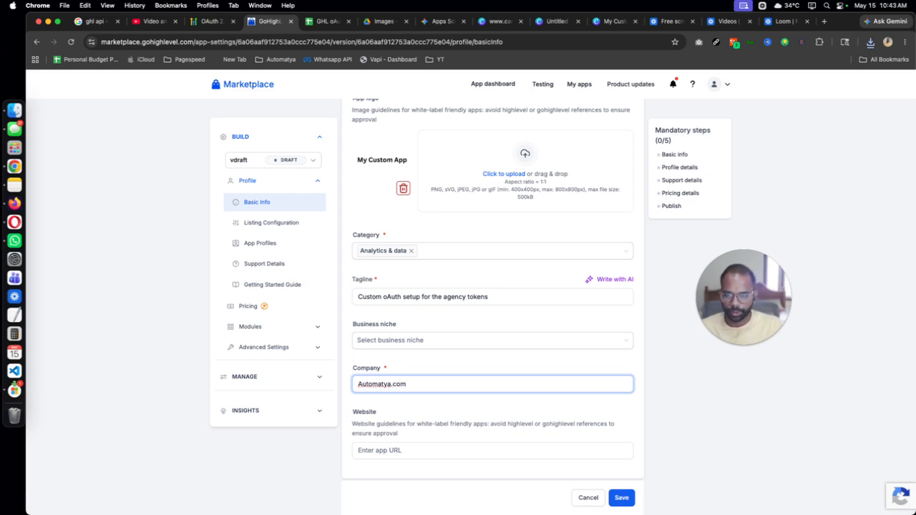
left_click(563, 417)
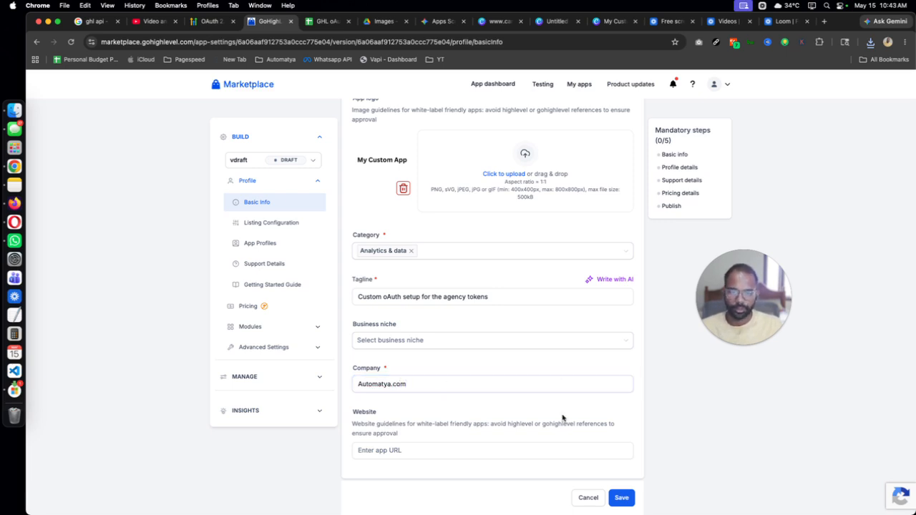
left_click(621, 498)
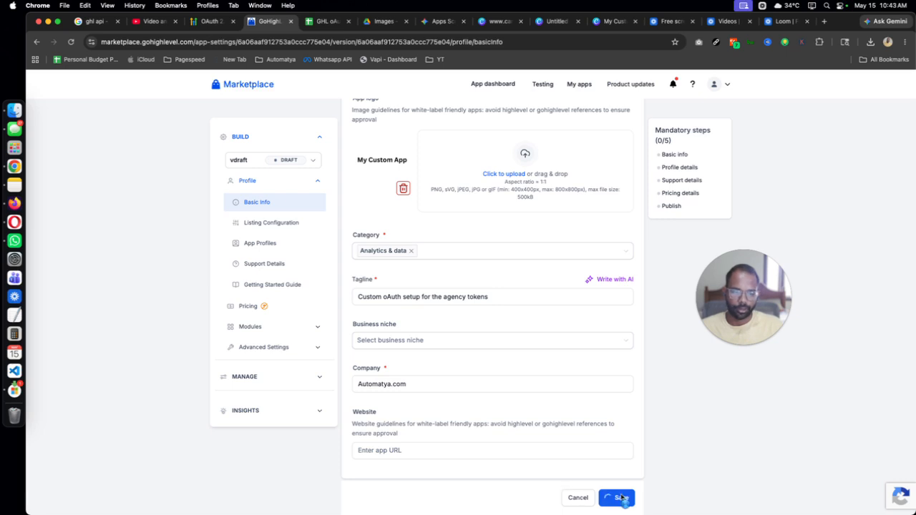
left_click(266, 224)
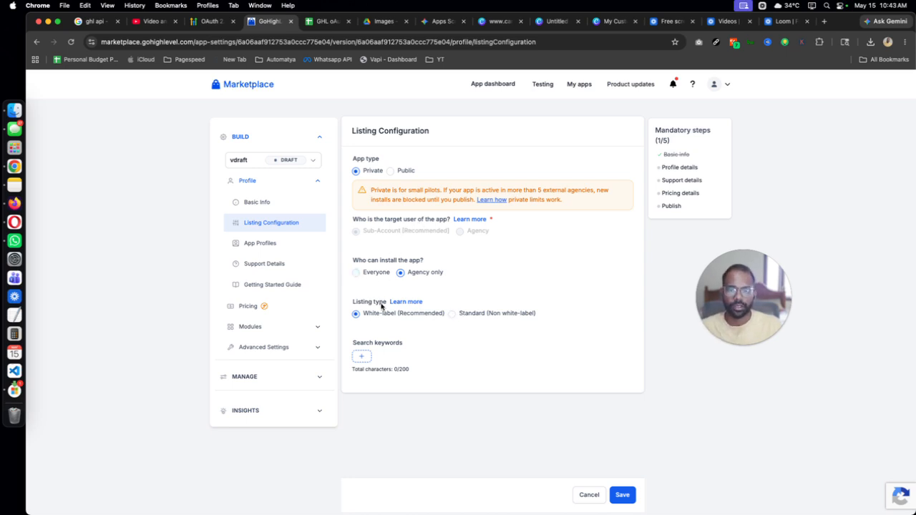
- Save the Listing Configuration with Private, Agency-only and White-label settings kept
left_click(619, 500)
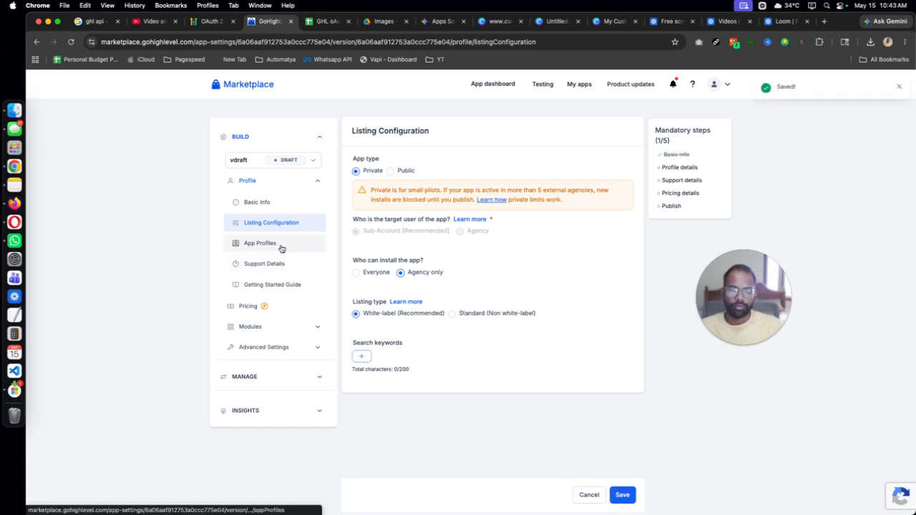
left_click(279, 245)
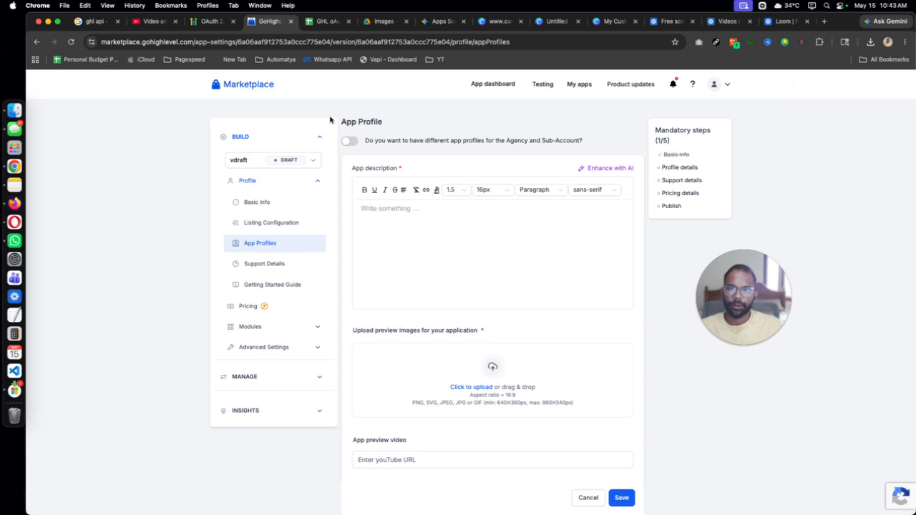
- Paste the app description from cell B16 of the tokens sheet into App description
left_click(326, 21)
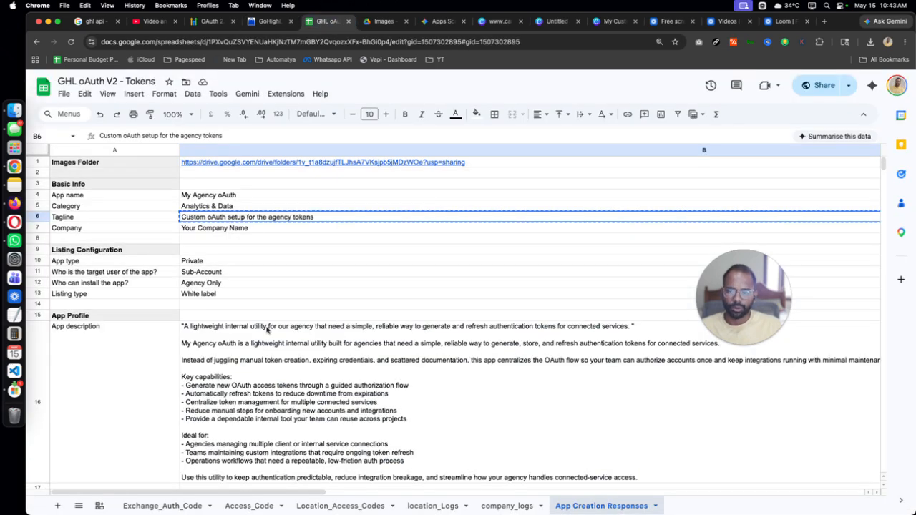
scroll(267, 328, "down", 2)
left_click(351, 322)
key("ctrl+c")
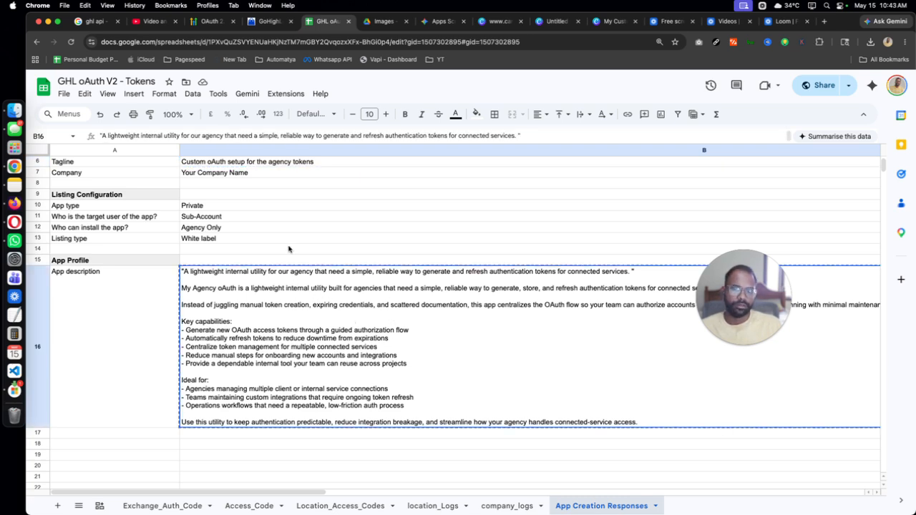
left_click(264, 22)
key("super+v")
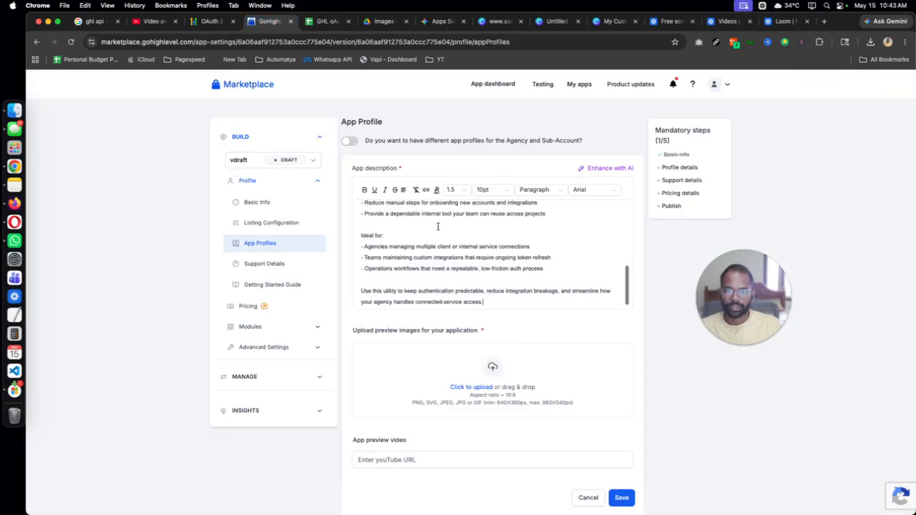
- Upload Preview 1, 2 and 3.png as preview images and save the App Profile
scroll(543, 314, "down", 1)
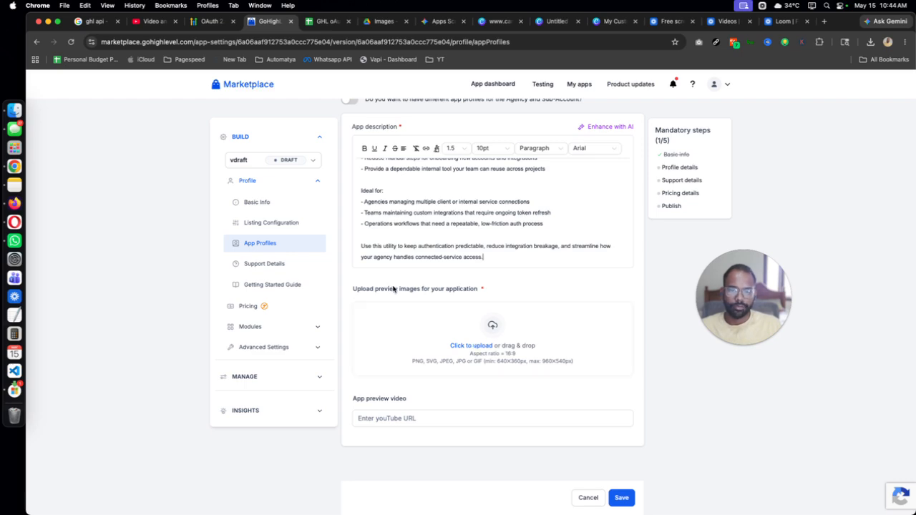
left_click(474, 349)
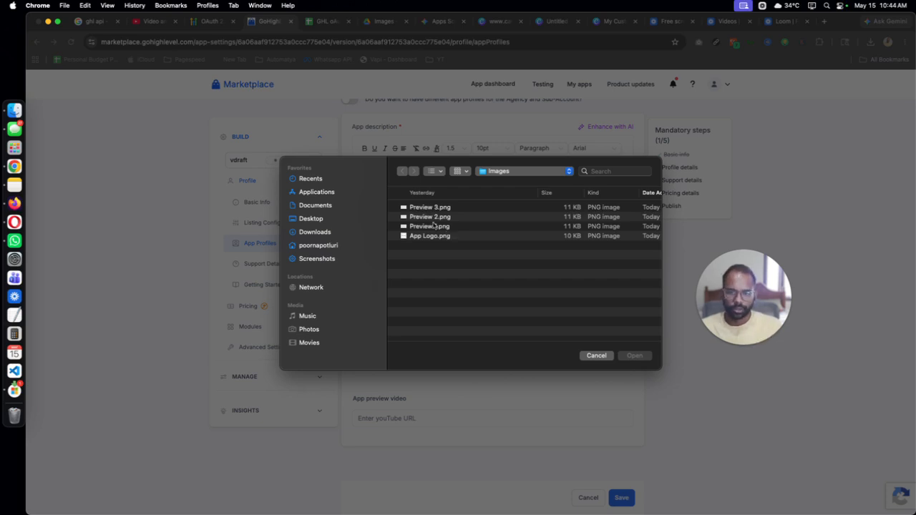
left_click_drag(394, 207, 417, 229)
left_click(635, 356)
scroll(504, 363, "down", 2)
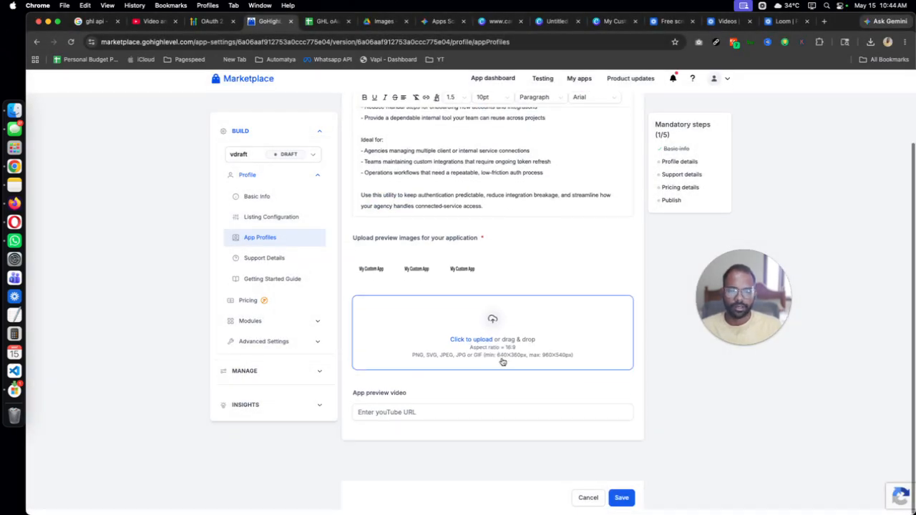
left_click(470, 419)
left_click(621, 498)
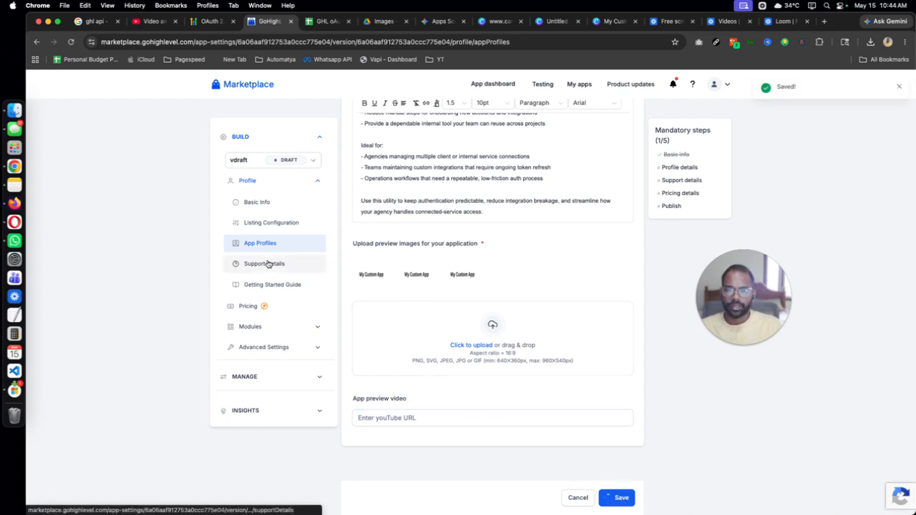
left_click(267, 264)
left_click(528, 181)
- Enter the support email address and a corrected support phone number, then save Support Details
left_click(503, 179)
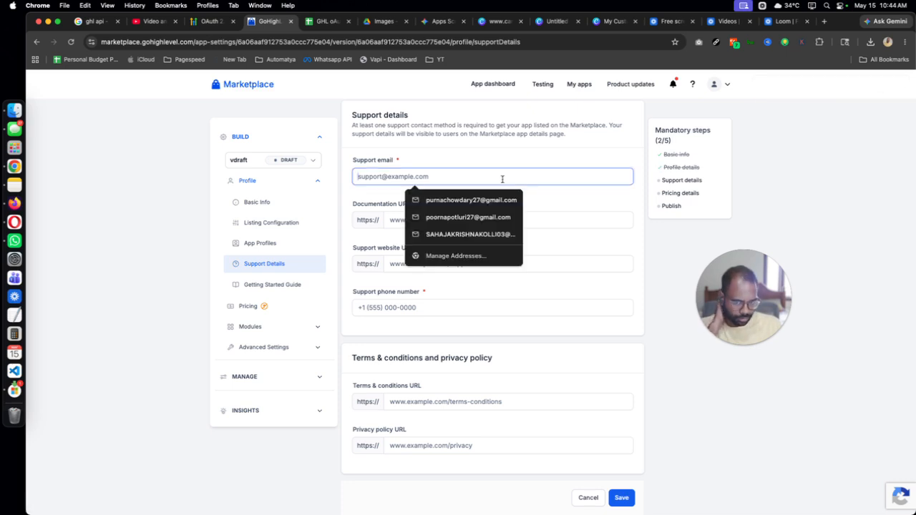
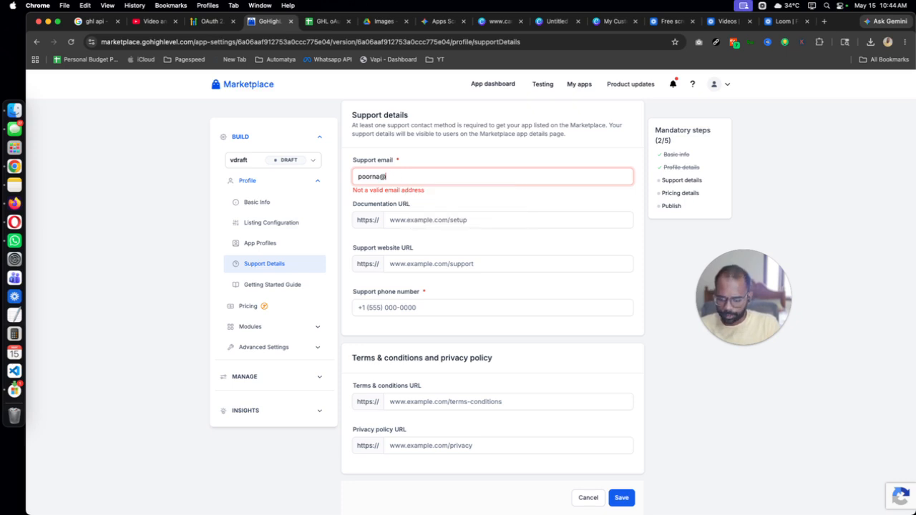
key("Tab")
key("Tab")
key("Tab")
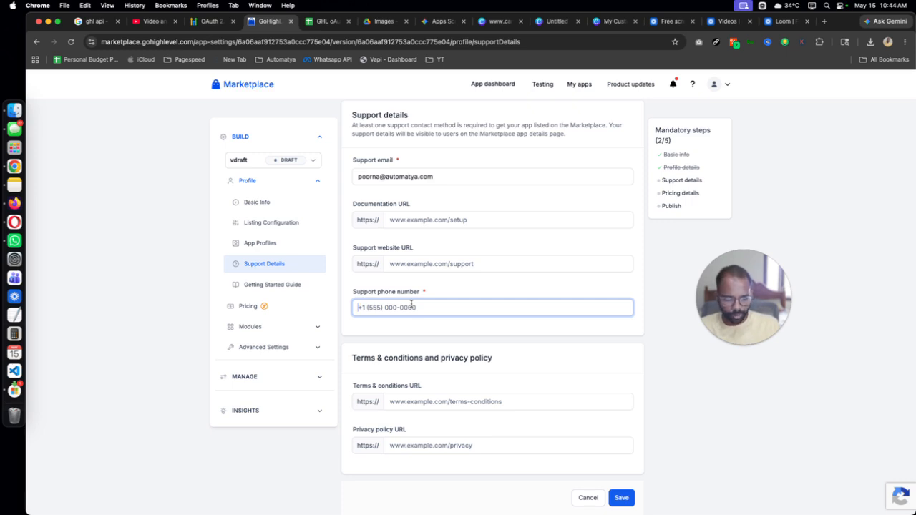
type("+199999999999")
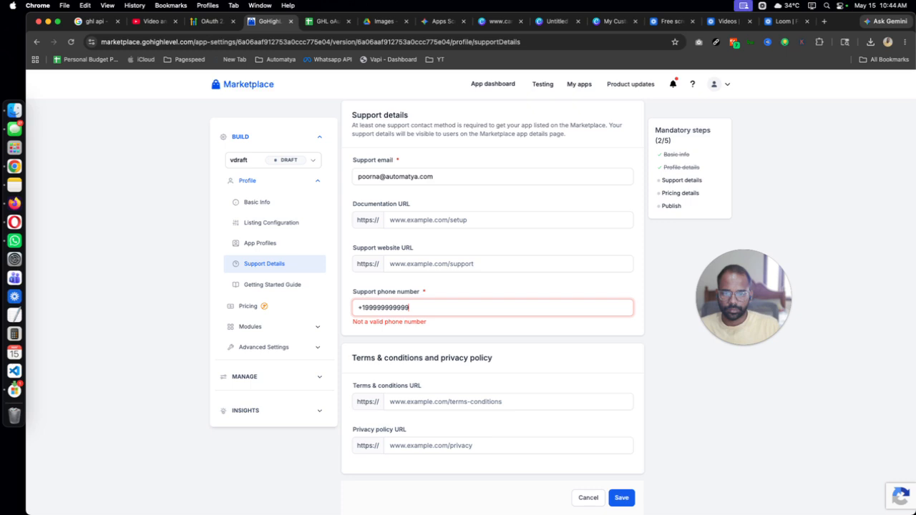
key("super+a")
key("BackSpace")
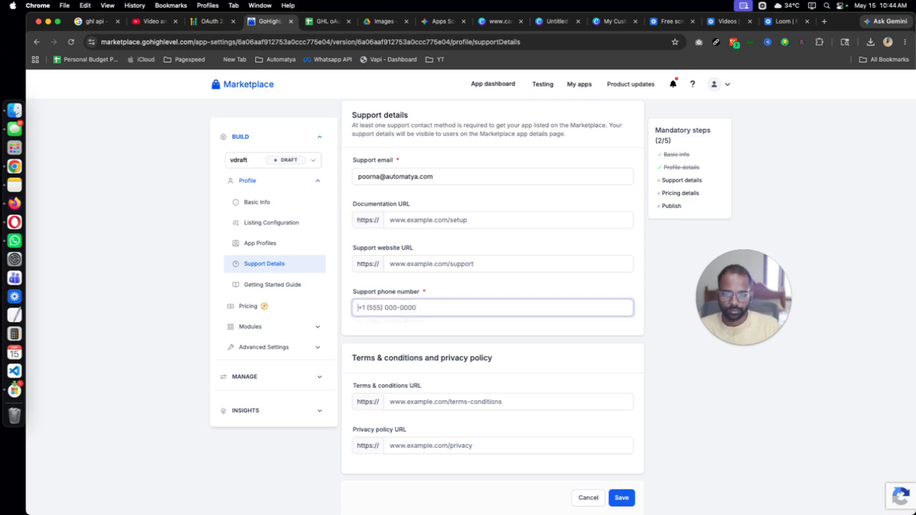
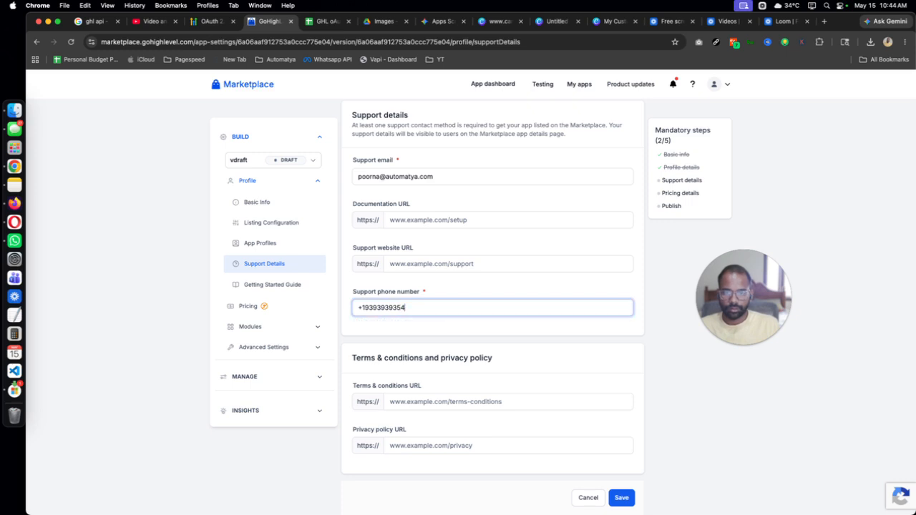
left_click(503, 280)
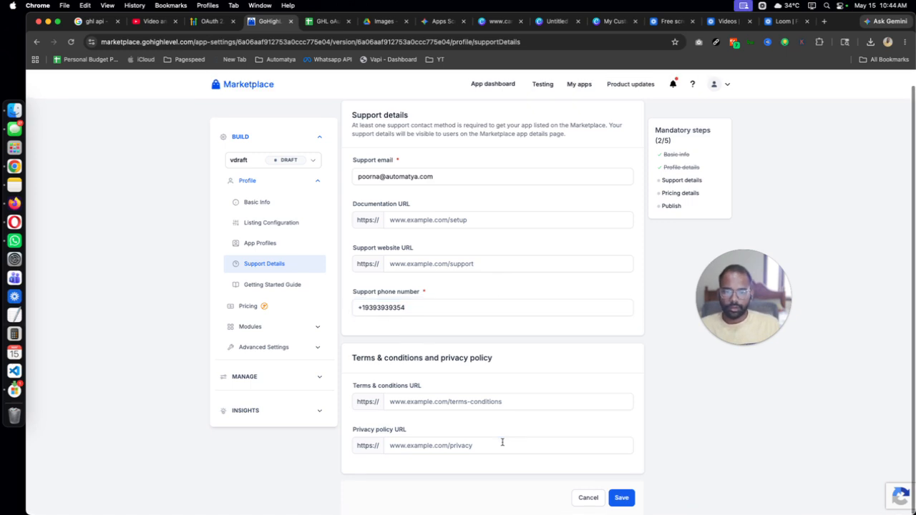
left_click(627, 503)
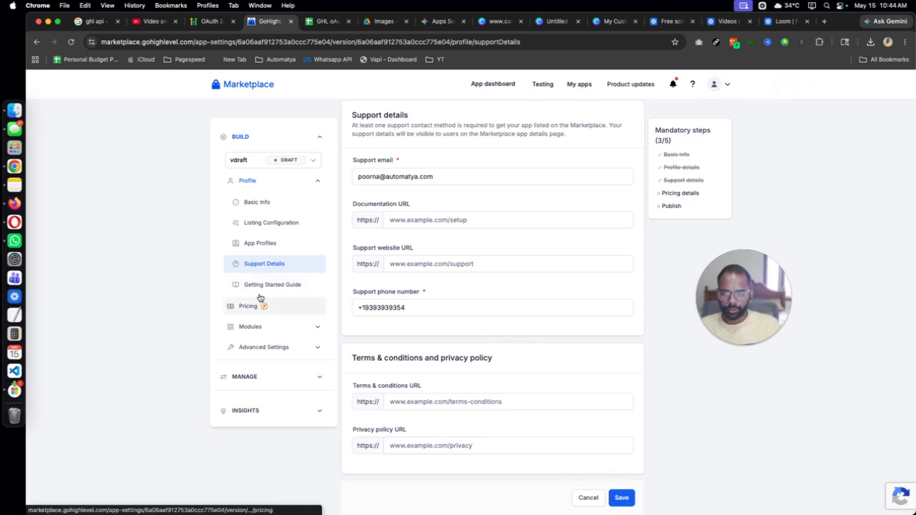
- Expand Advanced Settings in the sidebar and go to the app's Auth page
left_click(291, 331)
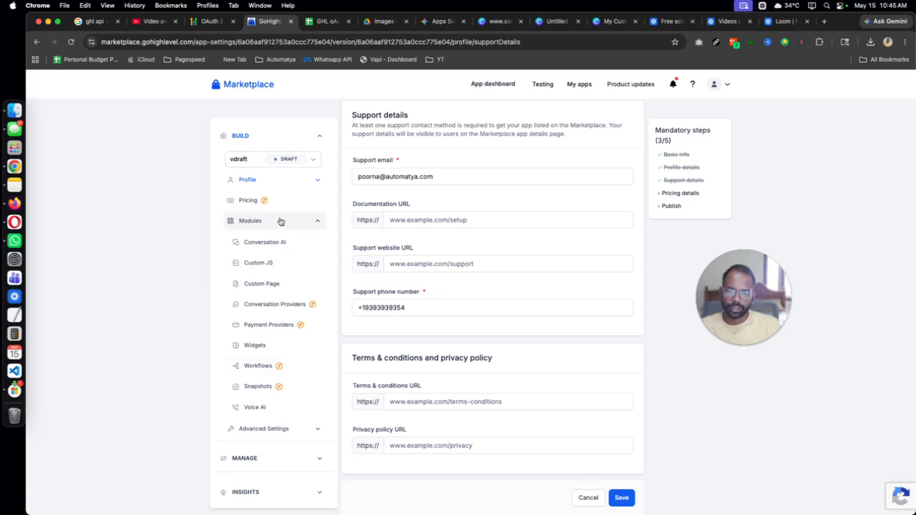
left_click(280, 221)
left_click(290, 244)
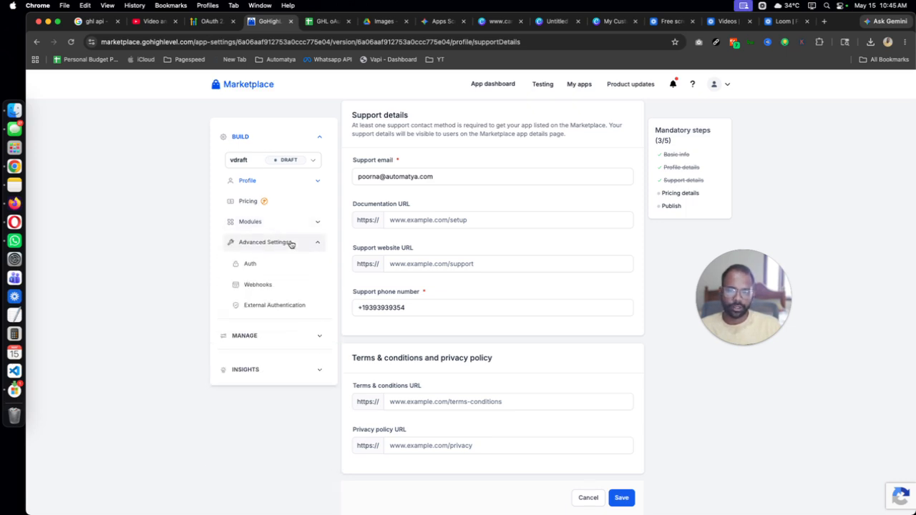
left_click(259, 265)
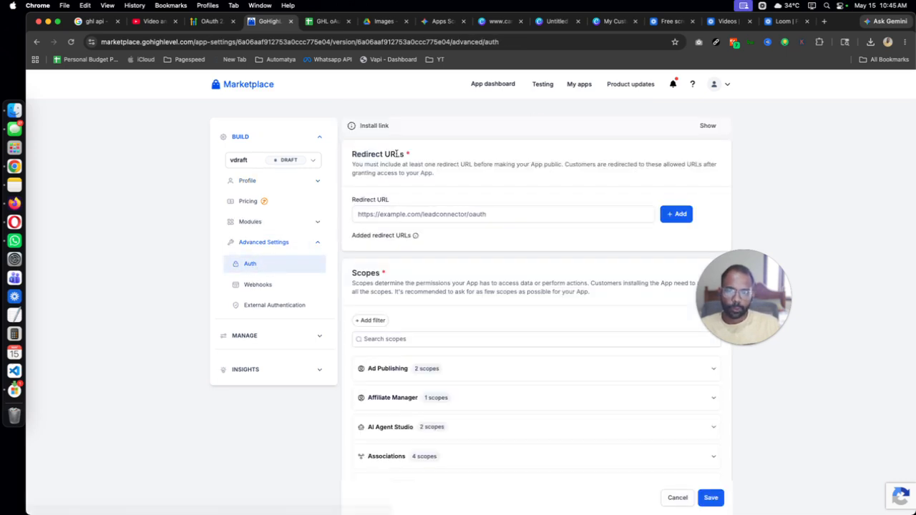
left_click(411, 214)
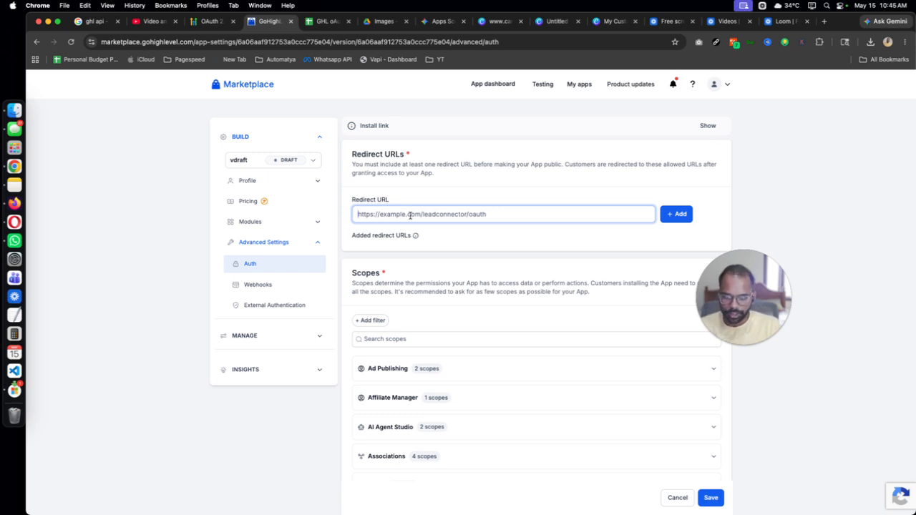
type("https://")
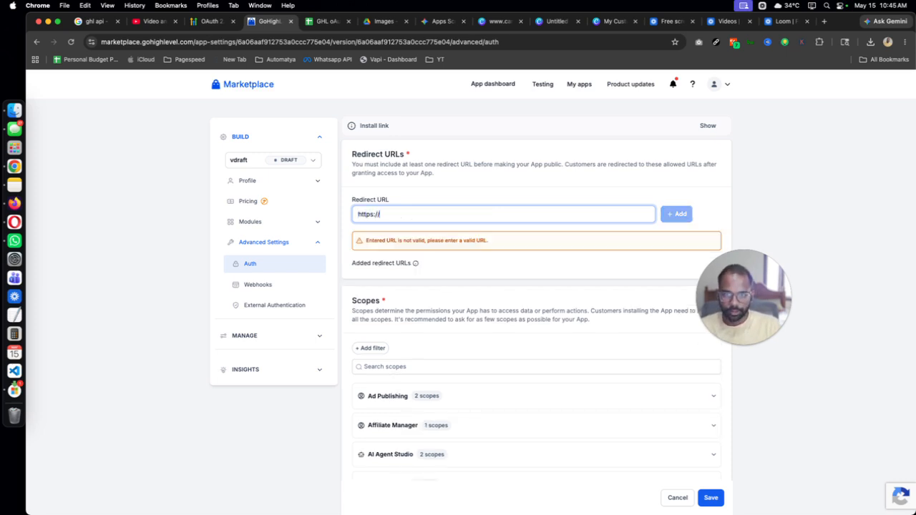
type("automatya.com")
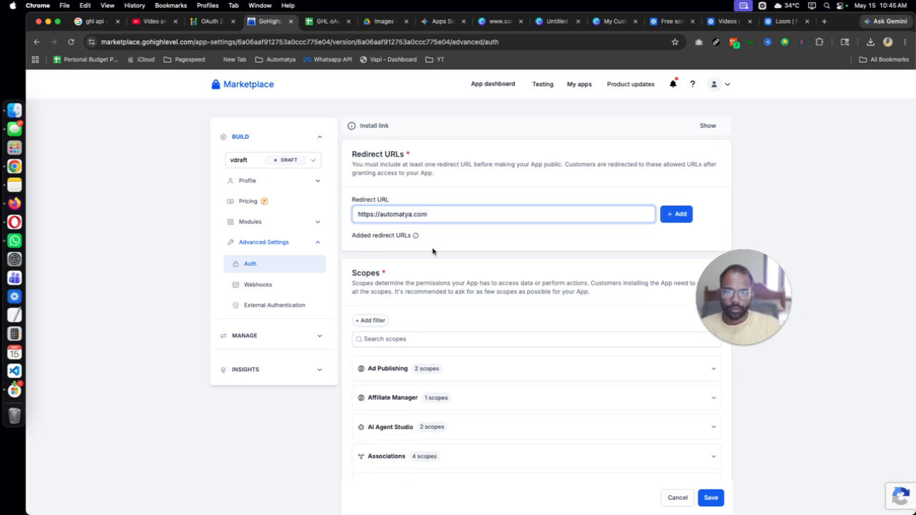
left_click(432, 252)
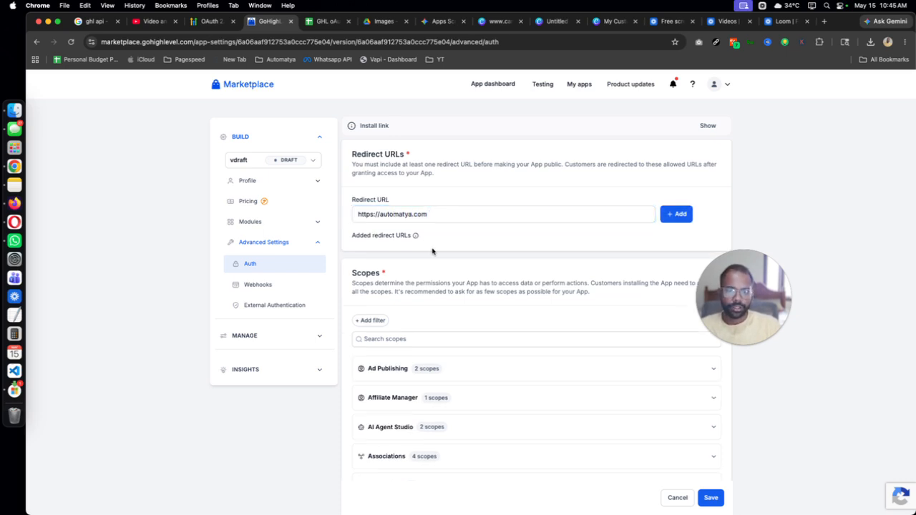
left_click(678, 216)
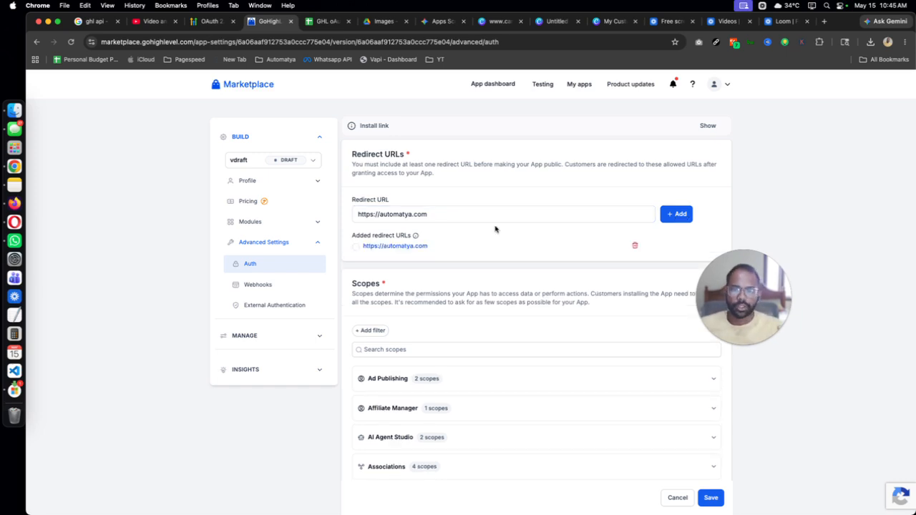
left_click(454, 216)
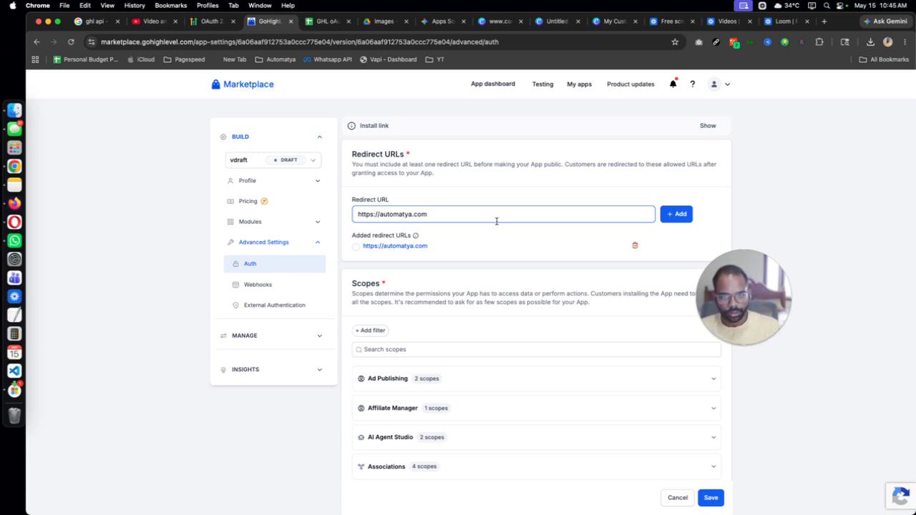
scroll(496, 222, "down", 2)
scroll(469, 249, "down", 5)
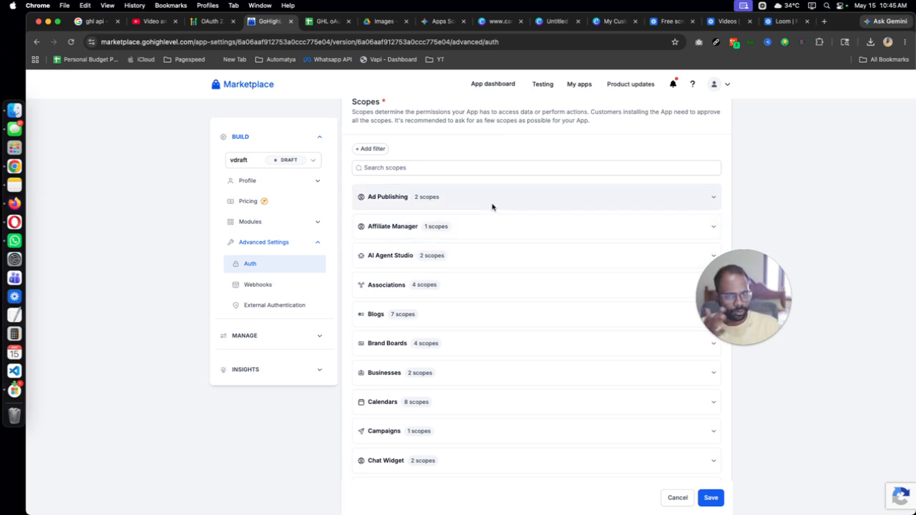
- Select all scopes in Ad Publishing, Affiliate Manager, AI Agent Studio, Associations and Blogs
left_click(692, 198)
left_click(361, 215)
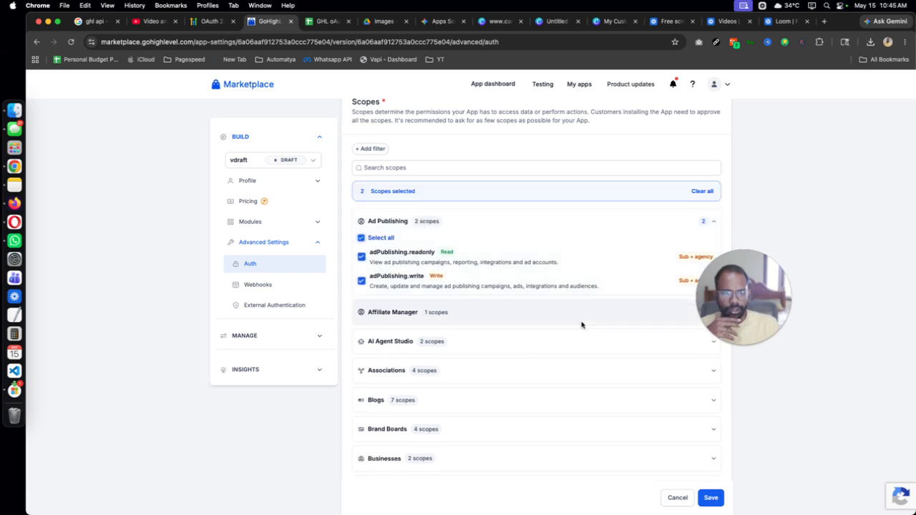
left_click(578, 311)
scroll(578, 311, "down", 3)
left_click(361, 233)
left_click(521, 286)
scroll(520, 287, "down", 3)
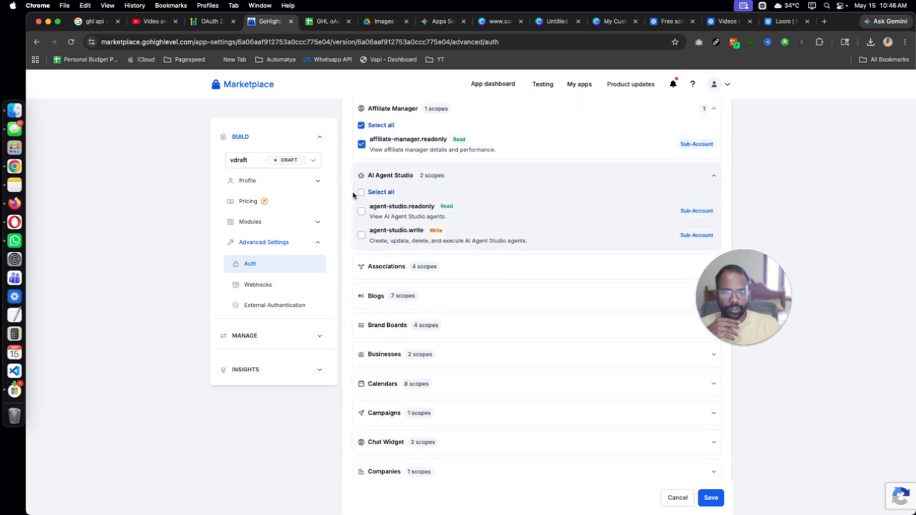
left_click(361, 192)
left_click(560, 266)
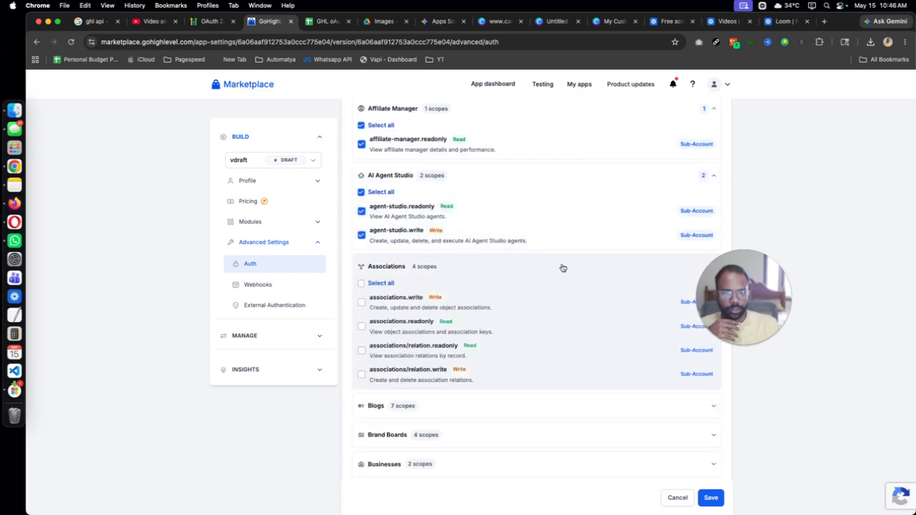
scroll(561, 266, "down", 3)
left_click(361, 194)
left_click(540, 315)
scroll(540, 315, "down", 3)
left_click(361, 222)
- Select all scopes in Brand Boards, Businesses, Calendars and Campaigns
scroll(523, 252, "down", 3)
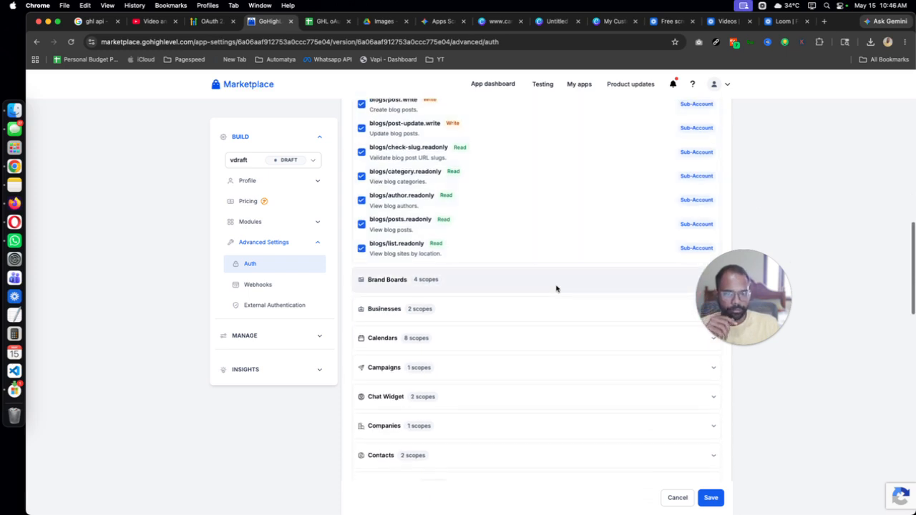
left_click(534, 279)
scroll(501, 258, "down", 3)
left_click(360, 207)
scroll(476, 268, "down", 2)
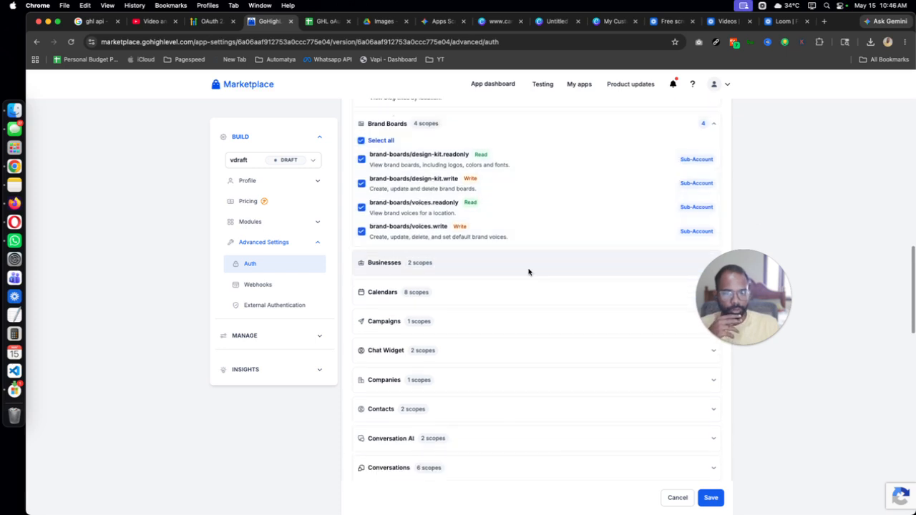
left_click(517, 265)
scroll(518, 266, "down", 2)
left_click(362, 231)
scroll(501, 265, "down", 2)
left_click(526, 237)
left_click(361, 247)
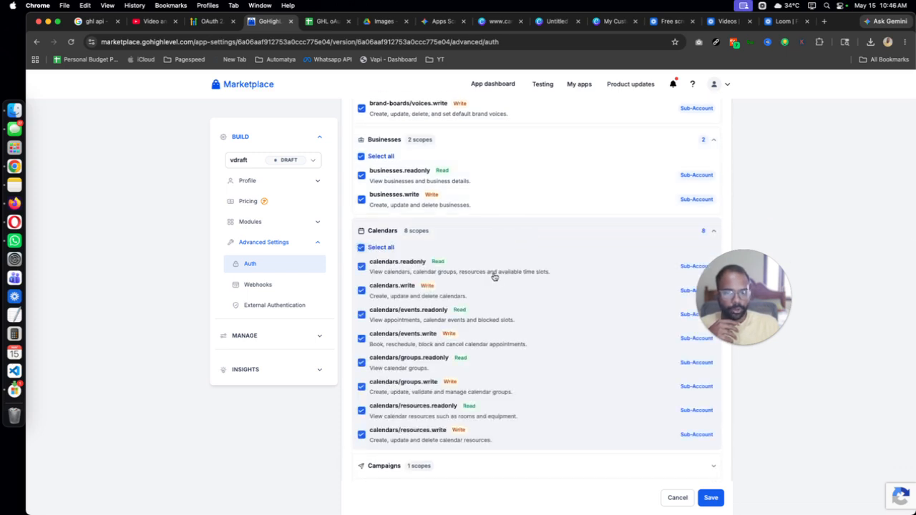
scroll(493, 274, "down", 4)
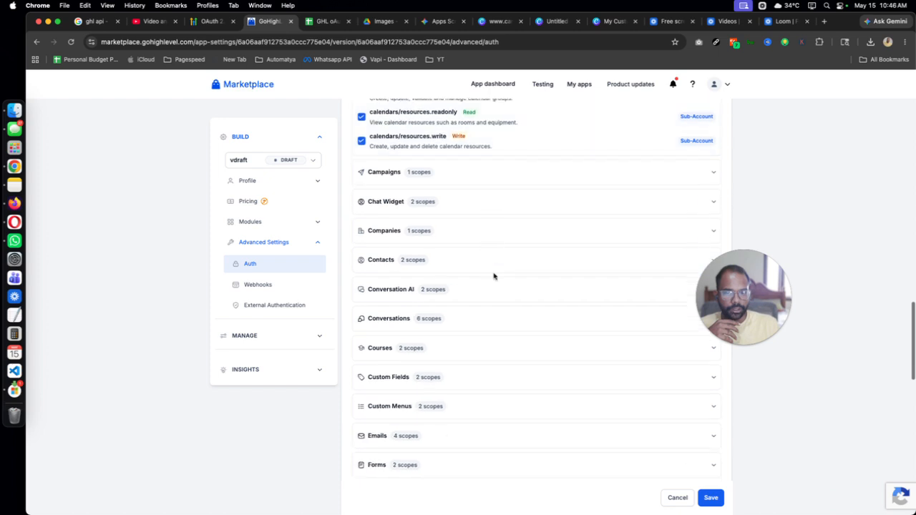
left_click(549, 175)
left_click(361, 190)
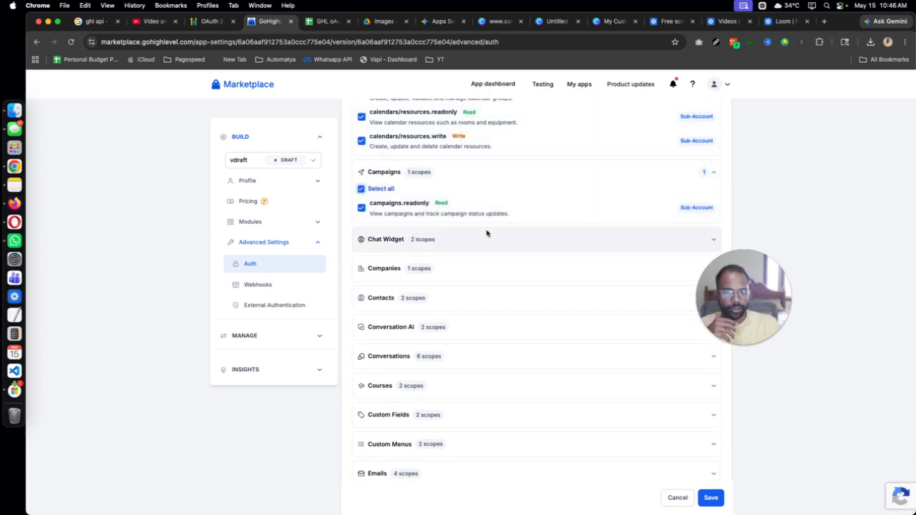
- Select all scopes in Chat Widget, Companies, Contacts, Conversation AI and Conversations
left_click(491, 241)
scroll(489, 239, "down", 2)
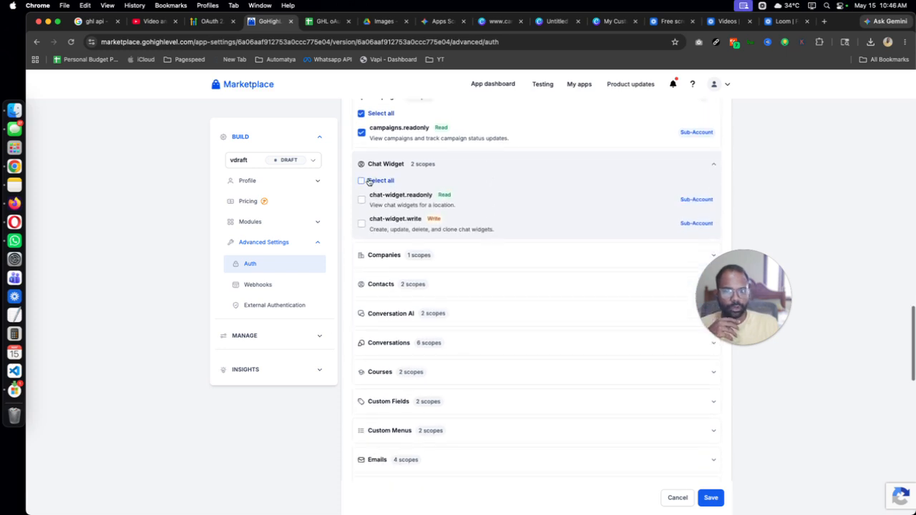
left_click(362, 181)
left_click(508, 251)
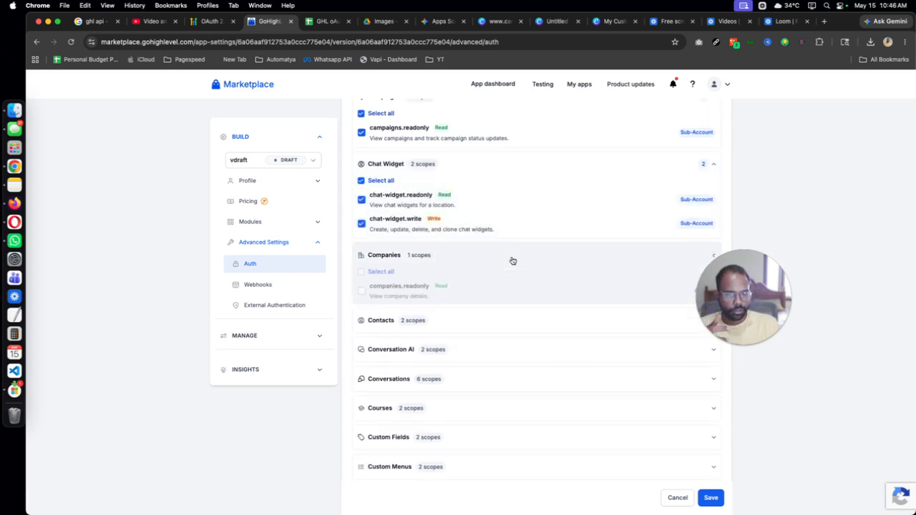
scroll(511, 261, "down", 2)
left_click(362, 216)
left_click(493, 266)
scroll(494, 268, "down", 2)
left_click(361, 217)
left_click(503, 293)
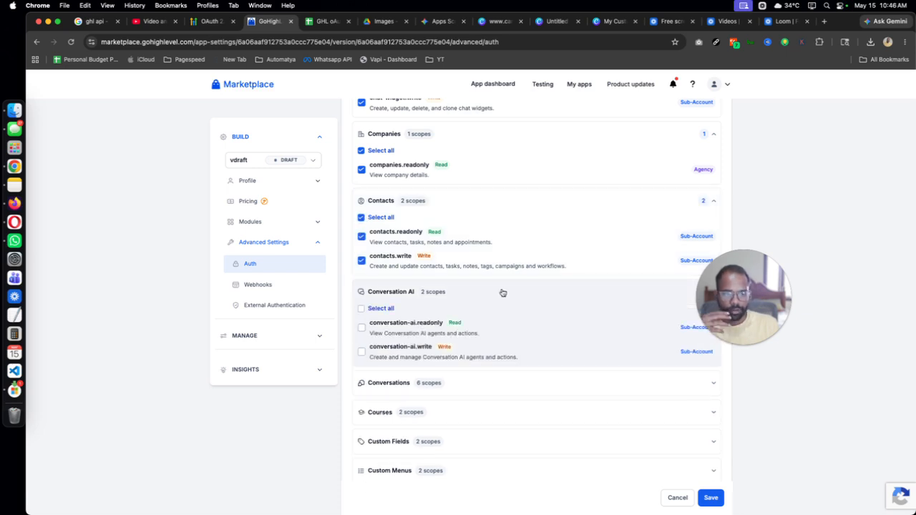
scroll(502, 292, "down", 2)
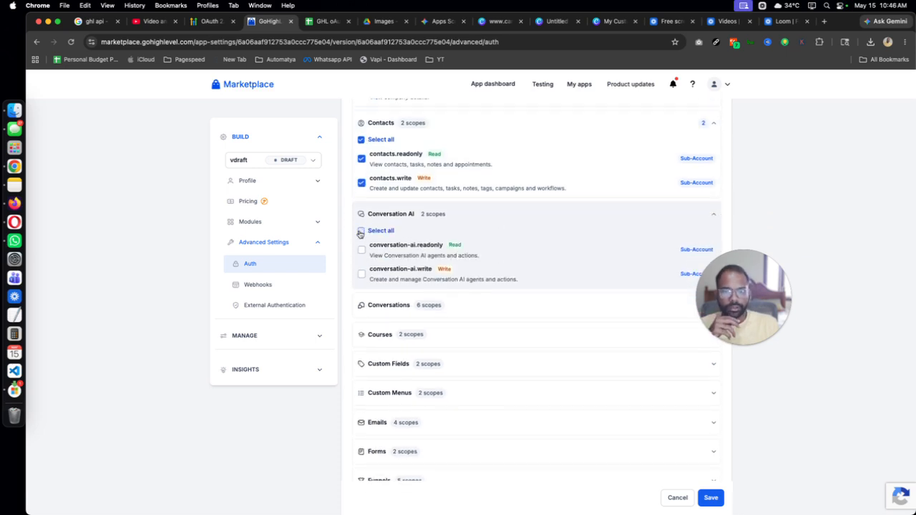
scroll(492, 301, "down", 3)
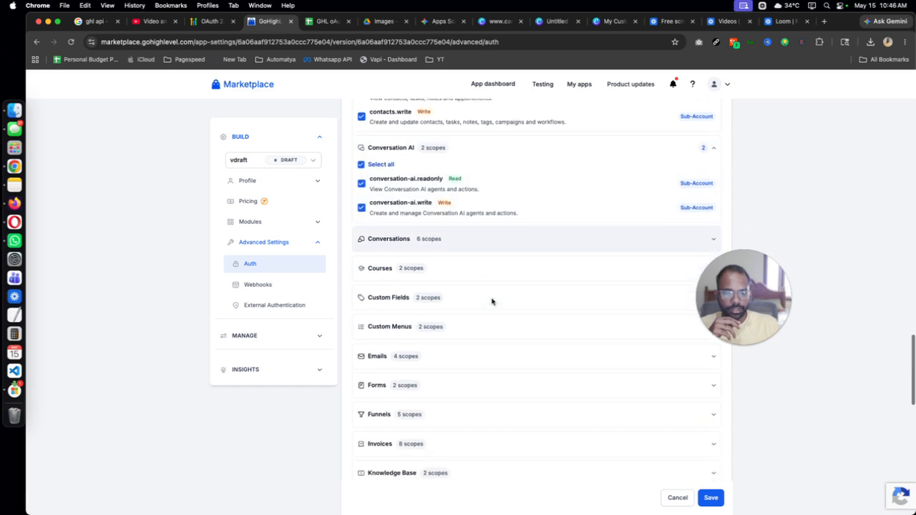
left_click(491, 208)
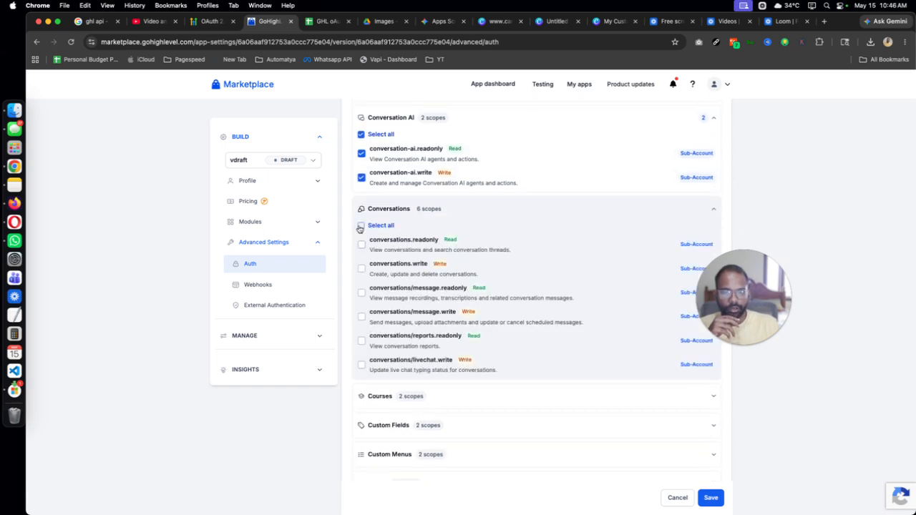
scroll(448, 358, "down", 5)
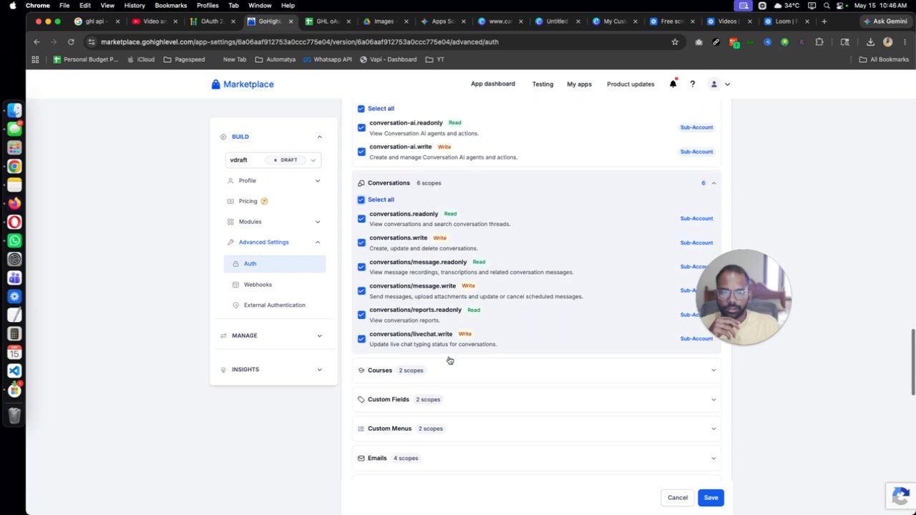
scroll(450, 360, "down", 5)
scroll(450, 360, "up", 8)
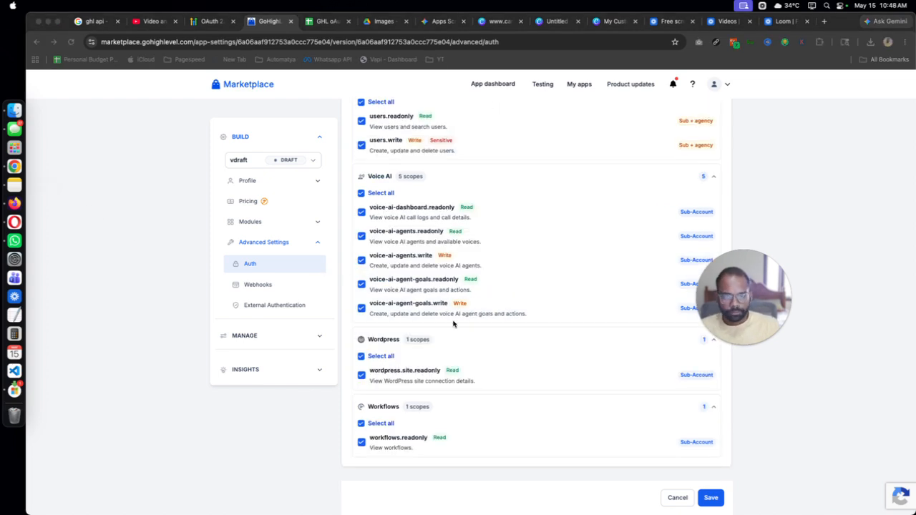
- Scroll through the scope list to review the selected scopes
scroll(453, 324, "up", 15)
scroll(453, 324, "up", 15)
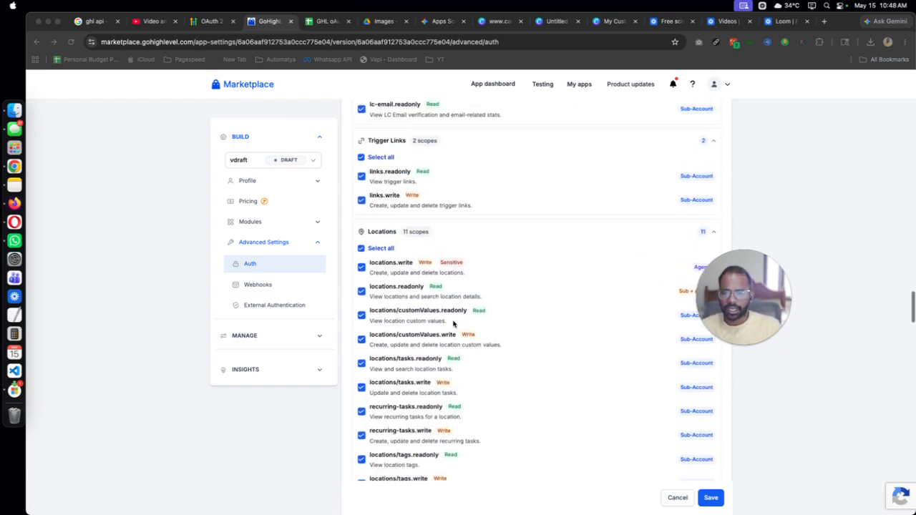
scroll(453, 325, "up", 15)
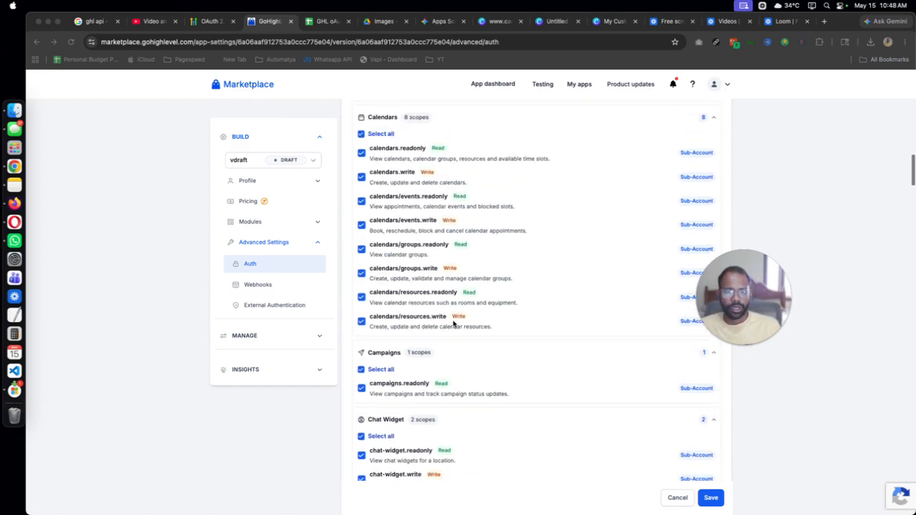
scroll(453, 324, "down", 15)
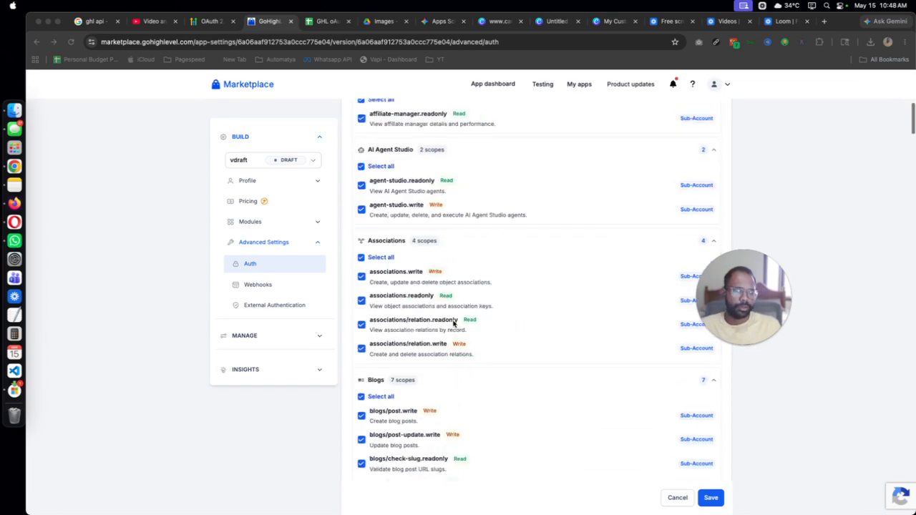
scroll(454, 324, "down", 15)
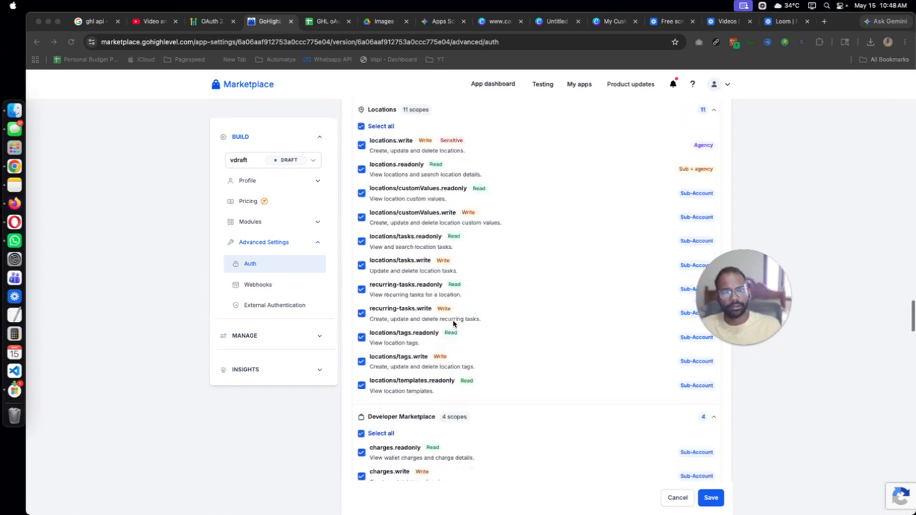
scroll(453, 324, "down", 15)
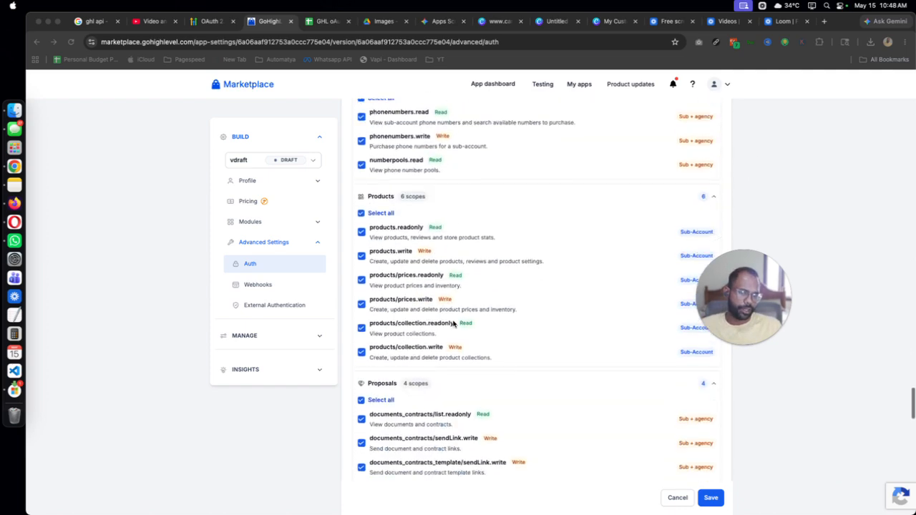
scroll(453, 325, "down", 5)
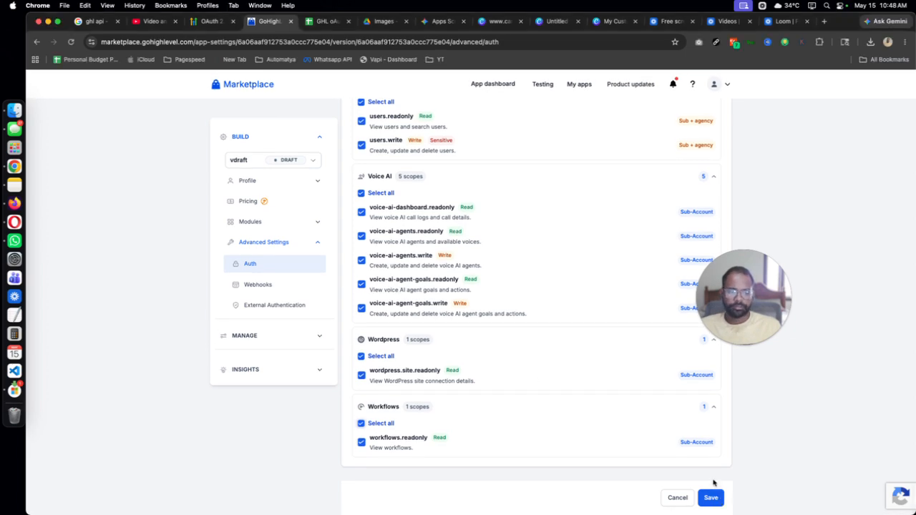
scroll(608, 466, "up", 20)
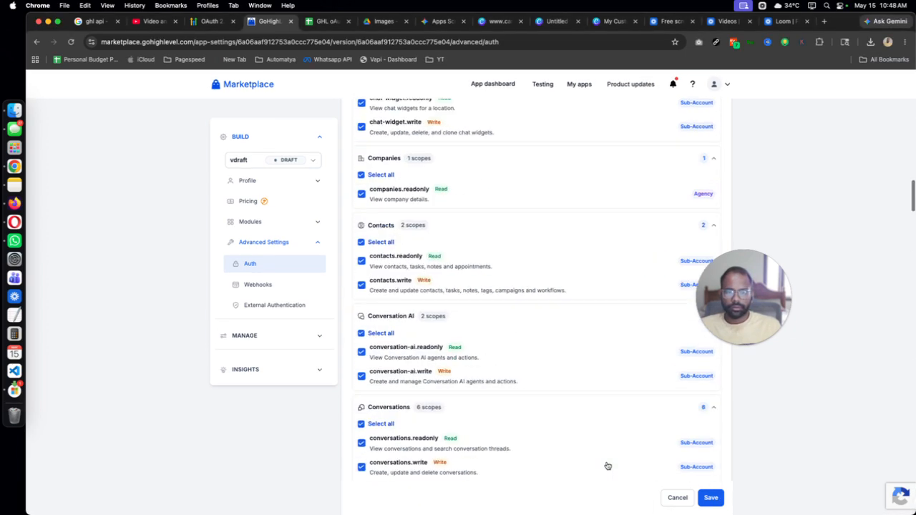
scroll(608, 466, "up", 15)
scroll(511, 343, "down", 5)
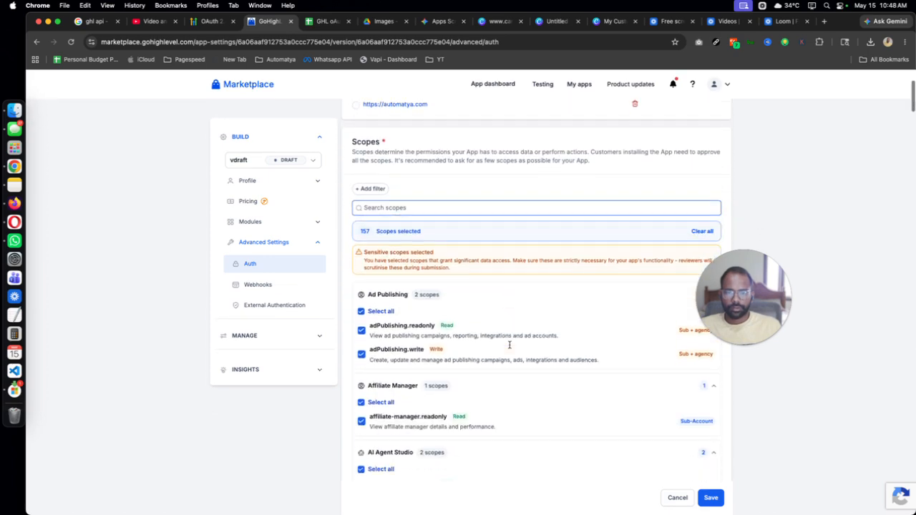
scroll(511, 348, "down", 1)
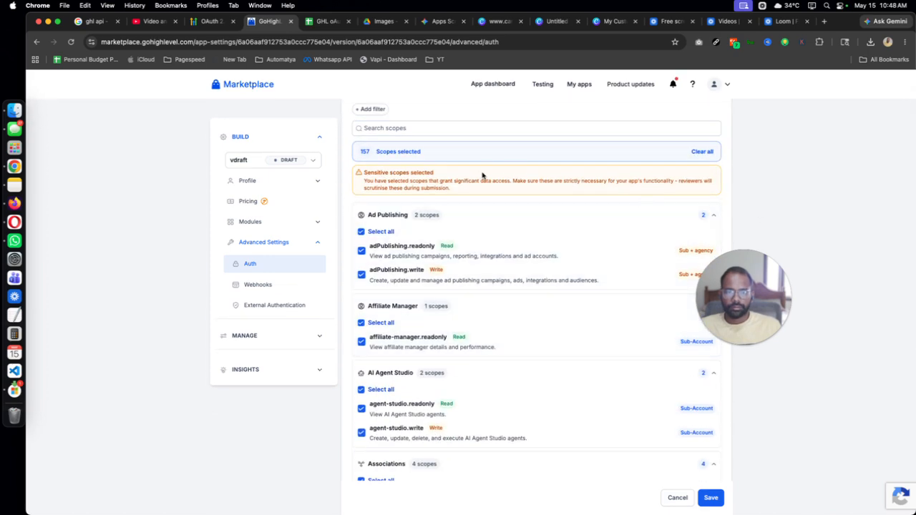
- Save the 157 selected scopes, confirming the sensitive-scopes Security risk warning
left_click(701, 501)
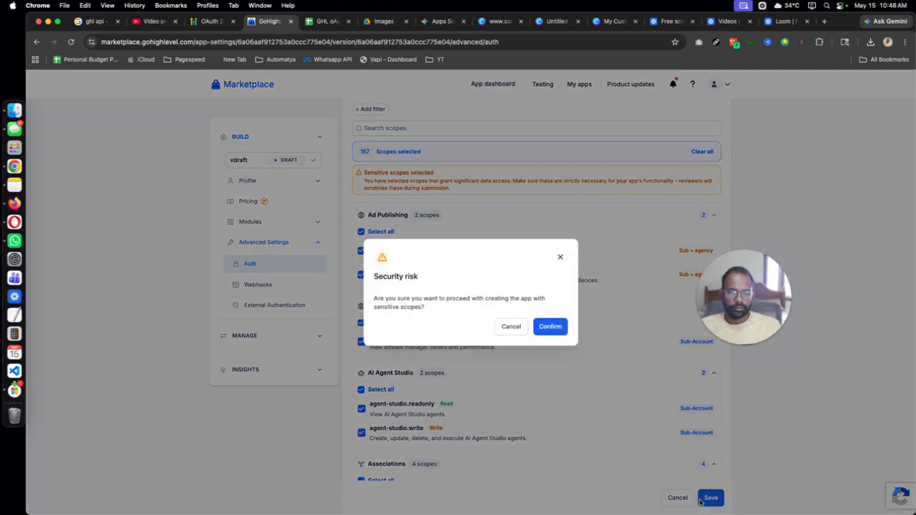
left_click(544, 329)
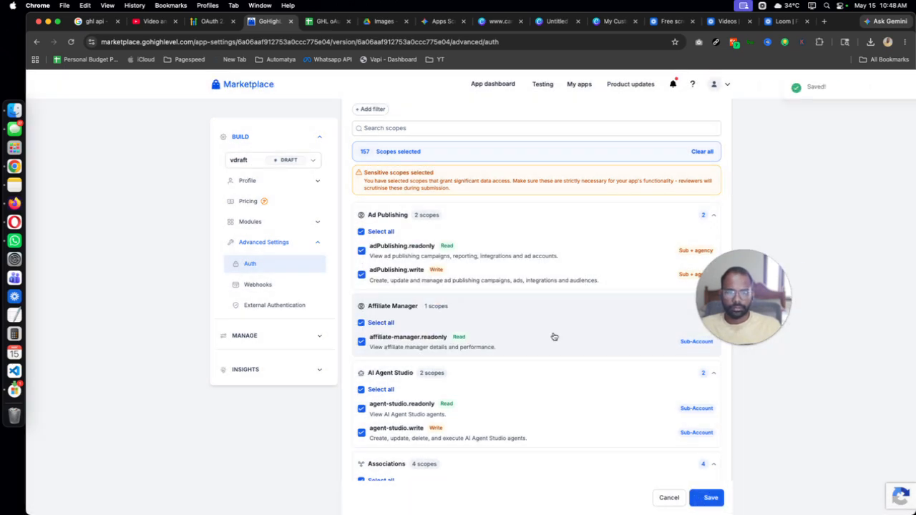
scroll(553, 337, "up", 3)
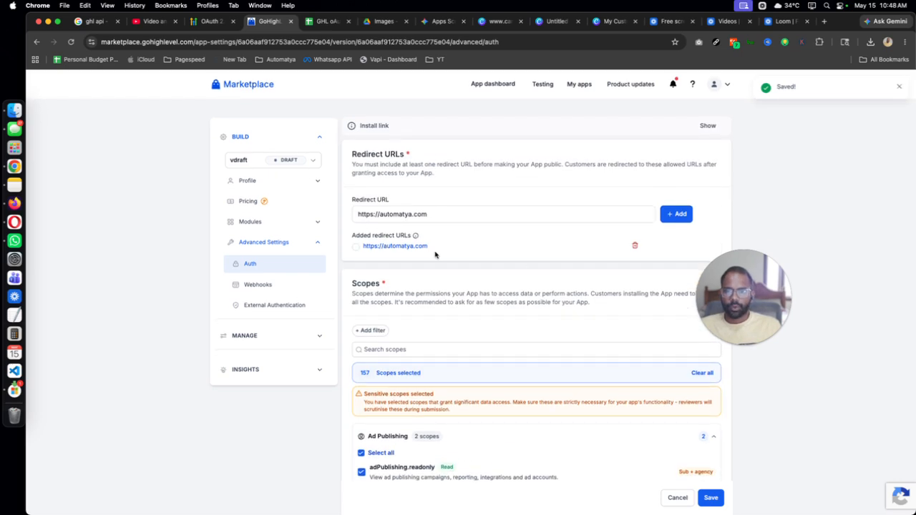
scroll(444, 247, "down", 15)
scroll(444, 300, "down", 20)
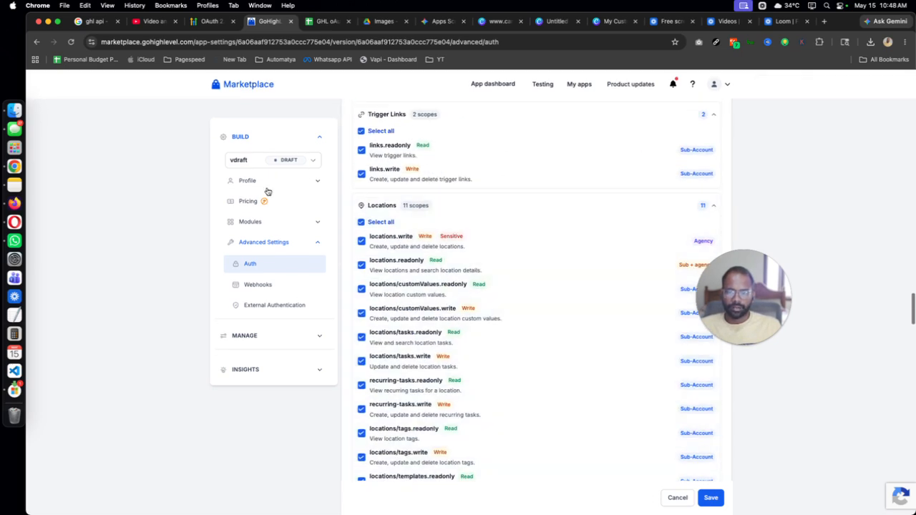
- Move through Webhooks and External Authentication settings to the app's empty Secrets page
left_click(272, 290)
scroll(472, 265, "down", 2)
scroll(472, 265, "down", 3)
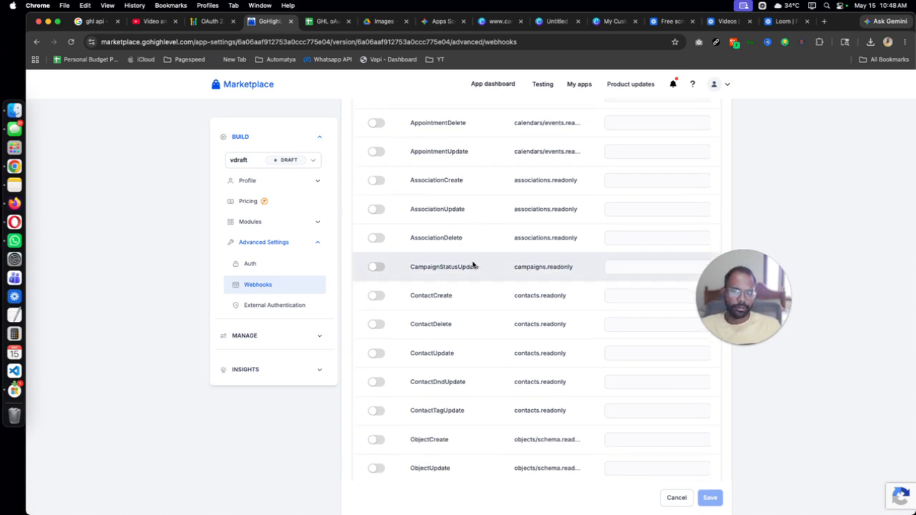
left_click(256, 307)
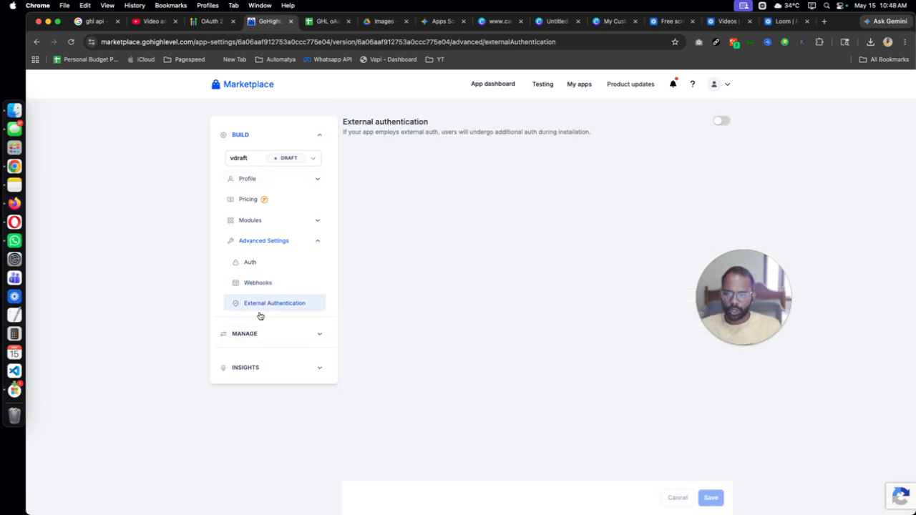
left_click(274, 333)
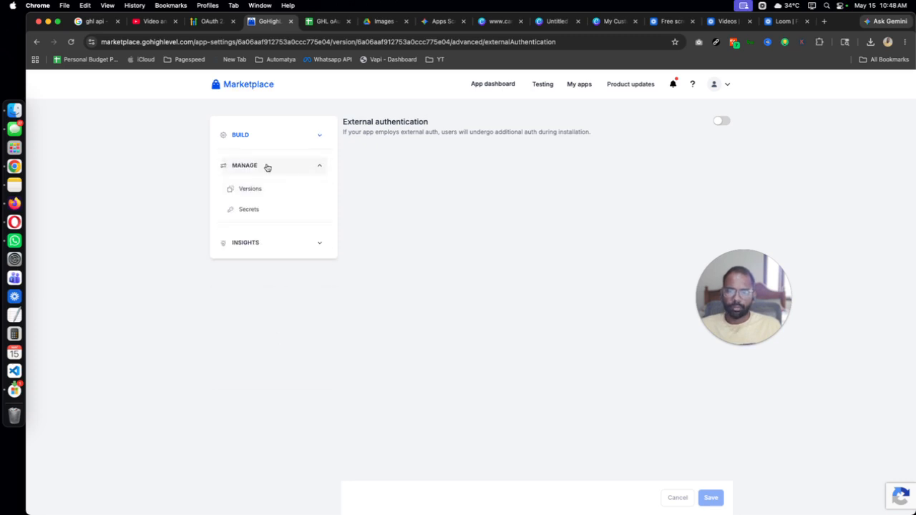
left_click(251, 209)
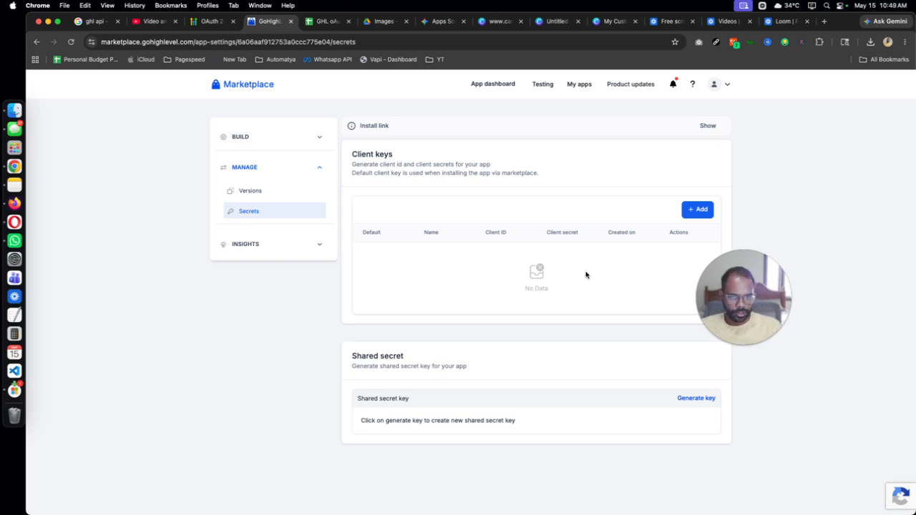
- Create a client key named My Agency oAuth, taken from cell B4, and copy its client ID
left_click(693, 217)
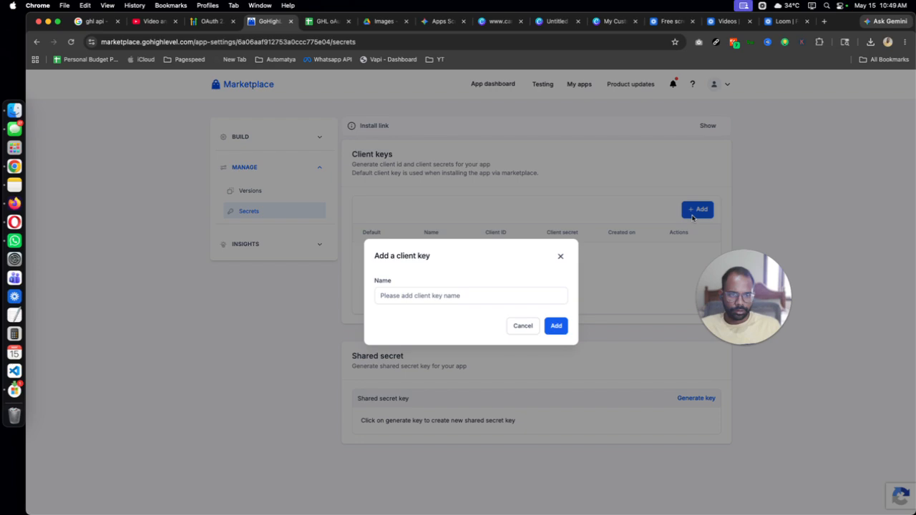
left_click(431, 294)
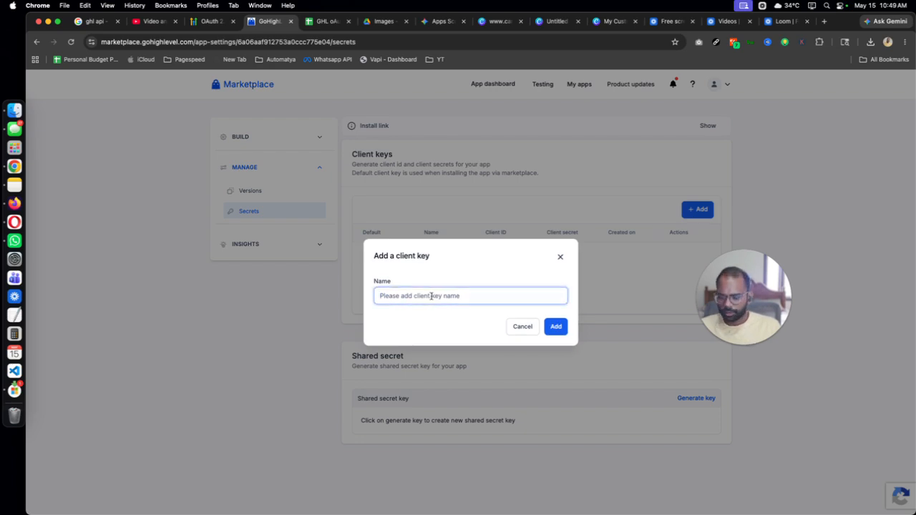
left_click(325, 21)
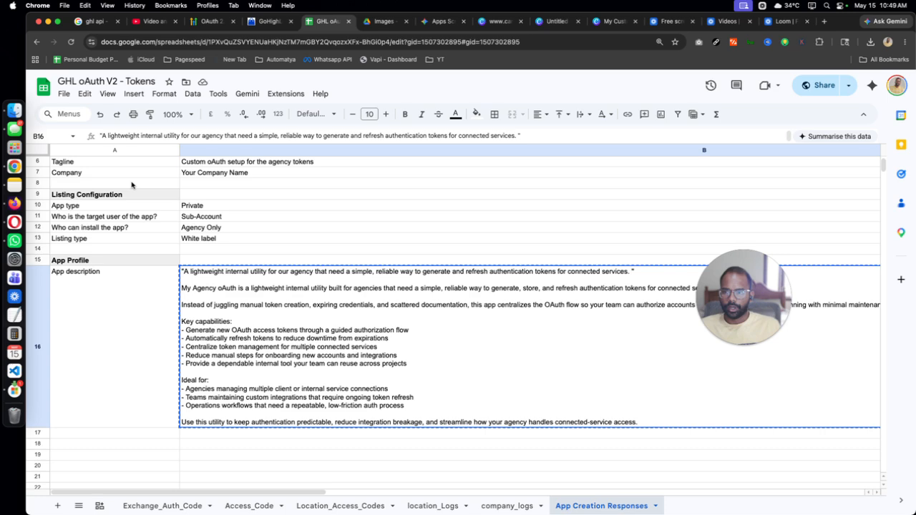
scroll(132, 185, "up", 3)
left_click(221, 200)
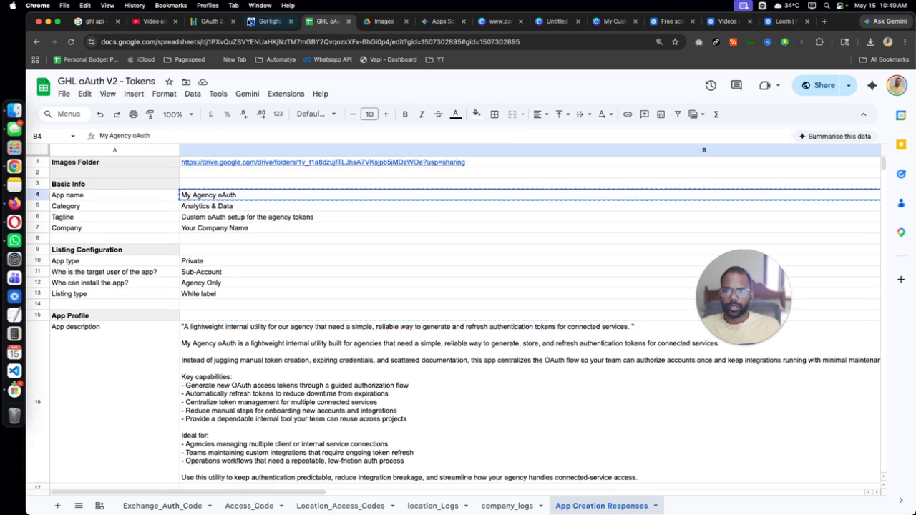
left_click(259, 20)
type("My Agency oAuth")
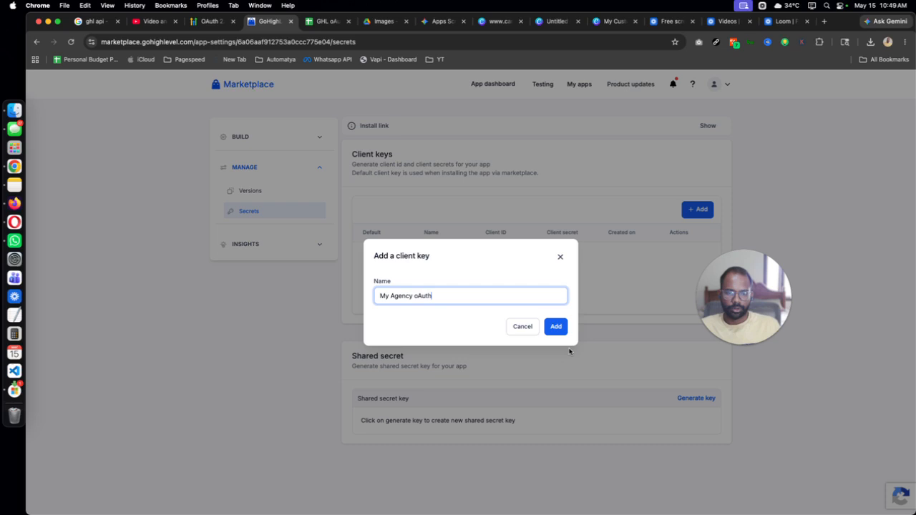
left_click(557, 327)
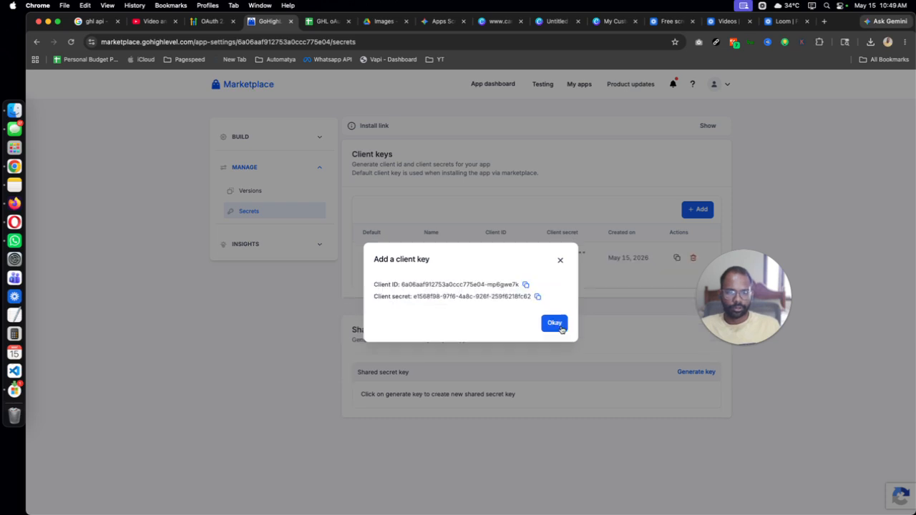
left_click(526, 285)
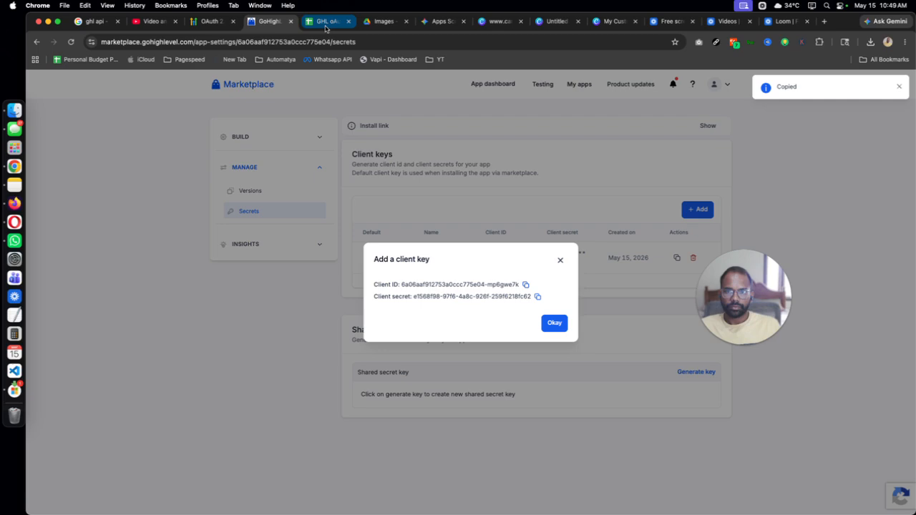
left_click(325, 24)
- On Exchange_Auth_Code, clear the old Client Id and Secret and paste the new client ID into B4
left_click(425, 418)
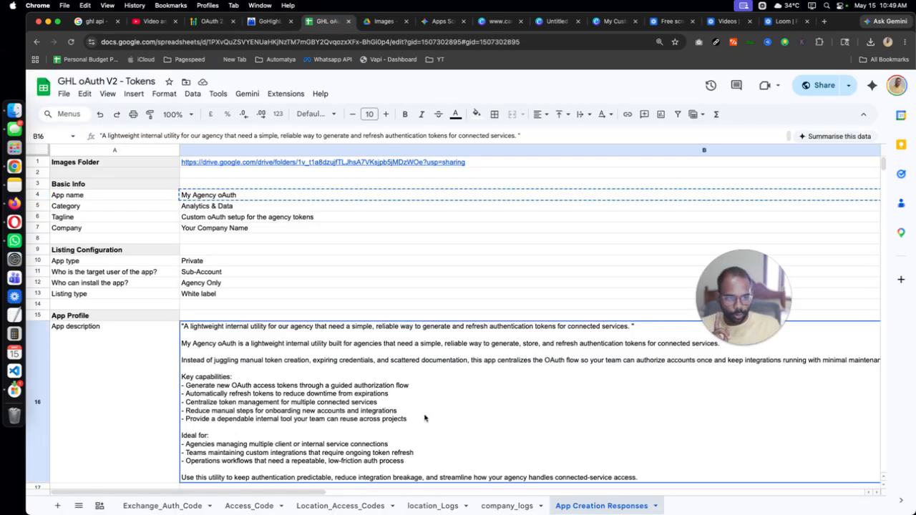
left_click(156, 505)
left_click(420, 275)
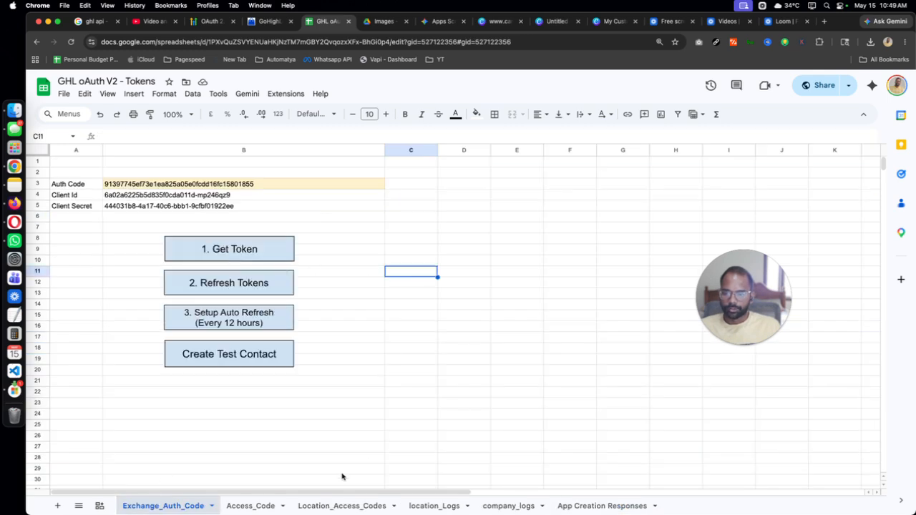
left_click(593, 506)
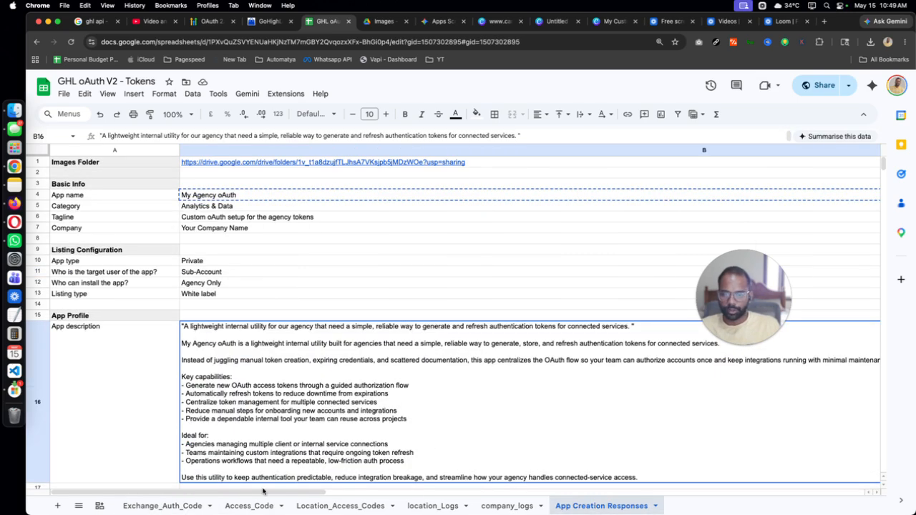
left_click(158, 506)
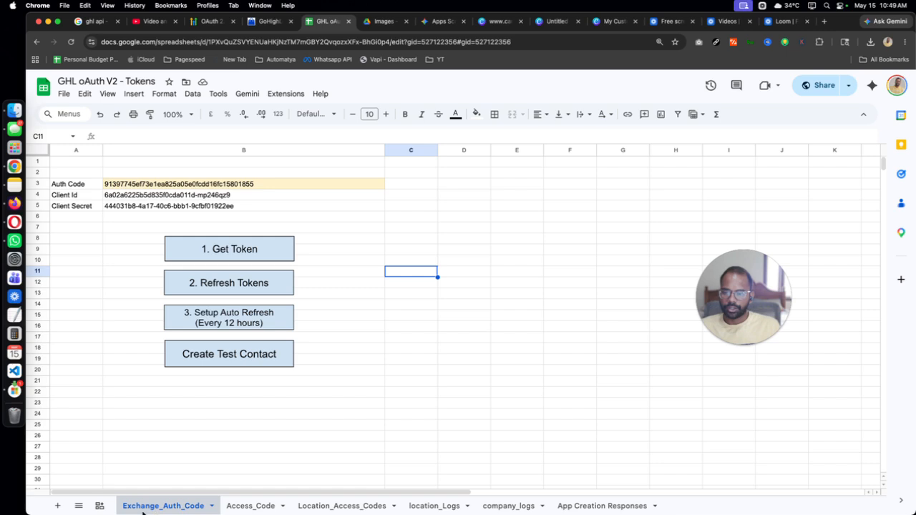
left_click(455, 197)
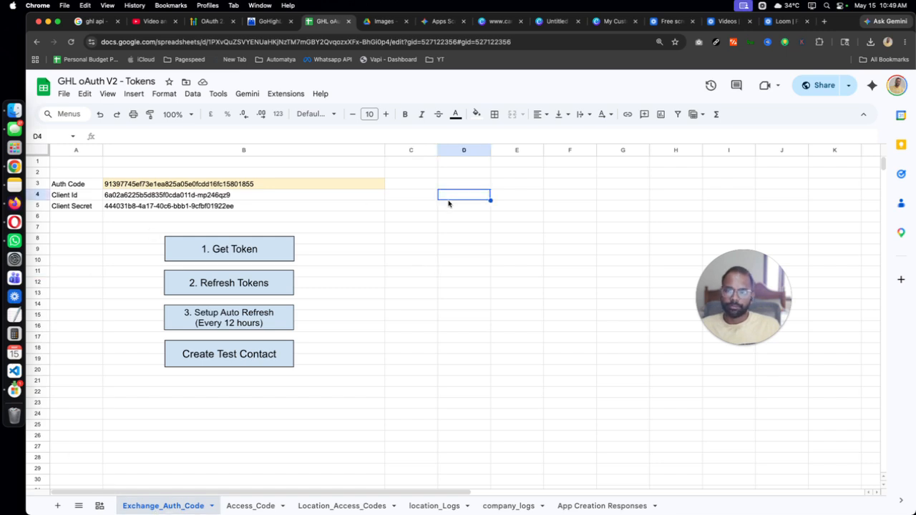
left_click_drag(147, 200, 149, 210)
key("Delete")
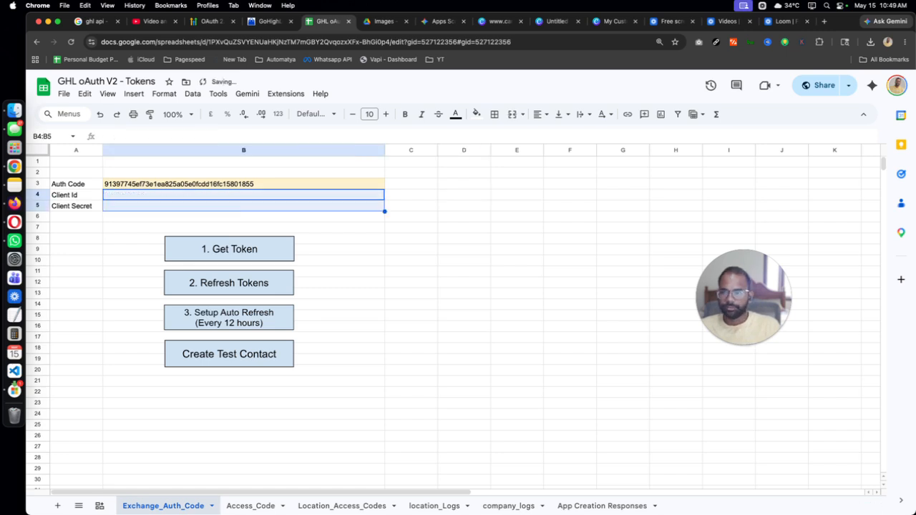
left_click(155, 201)
key("super+v")
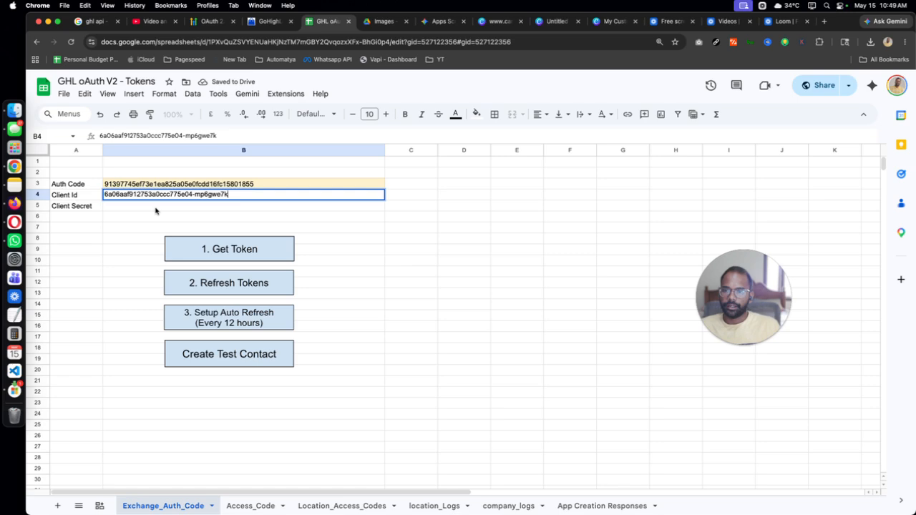
- Copy the new client secret from Marketplace and paste it into B5
left_click(155, 210)
left_click(269, 21)
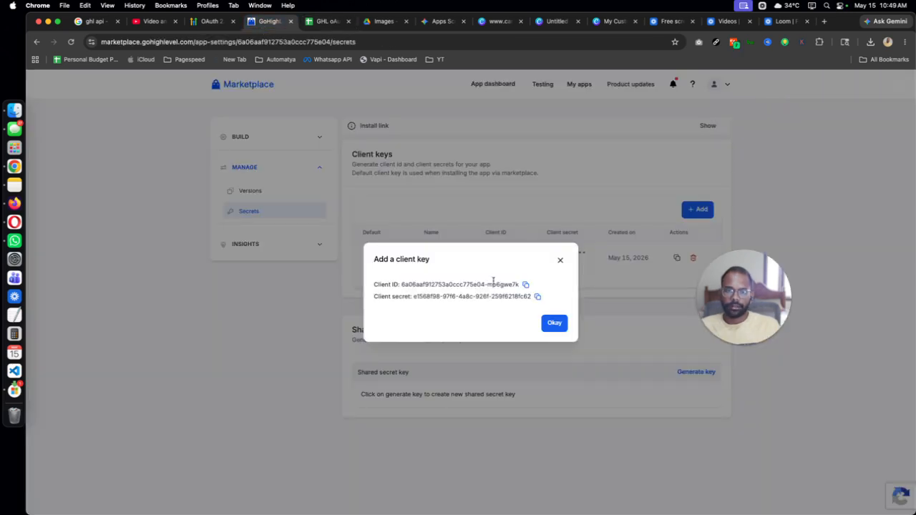
left_click(538, 297)
left_click(326, 21)
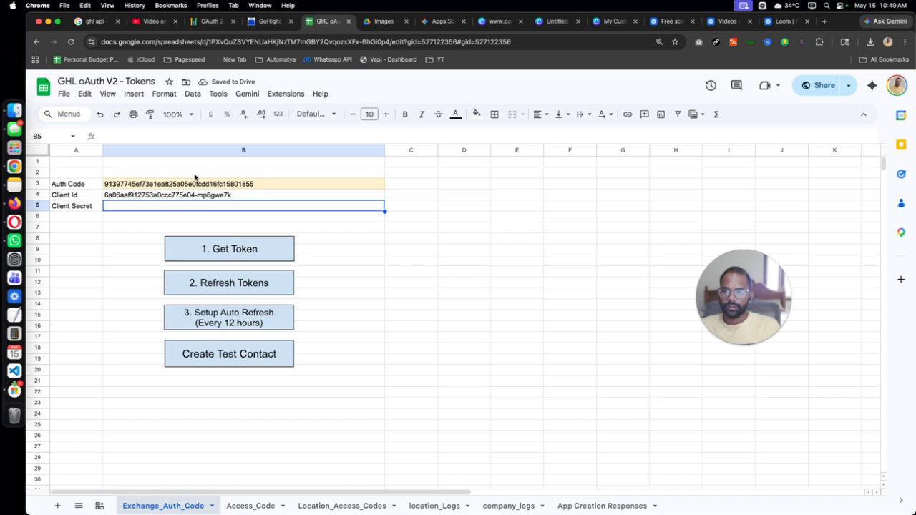
key("super+v")
- Delete the old Auth Code in B3 and dismiss the Marketplace key details with Okay
left_click(133, 230)
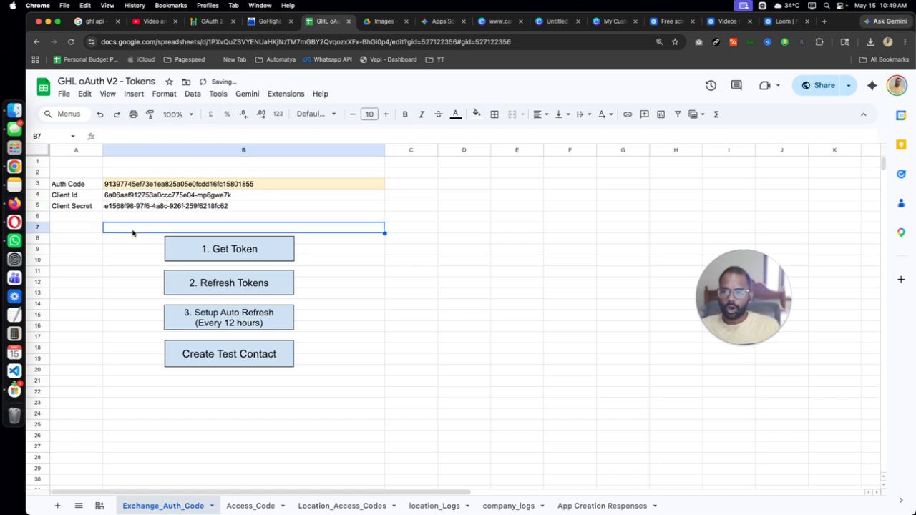
left_click(229, 185)
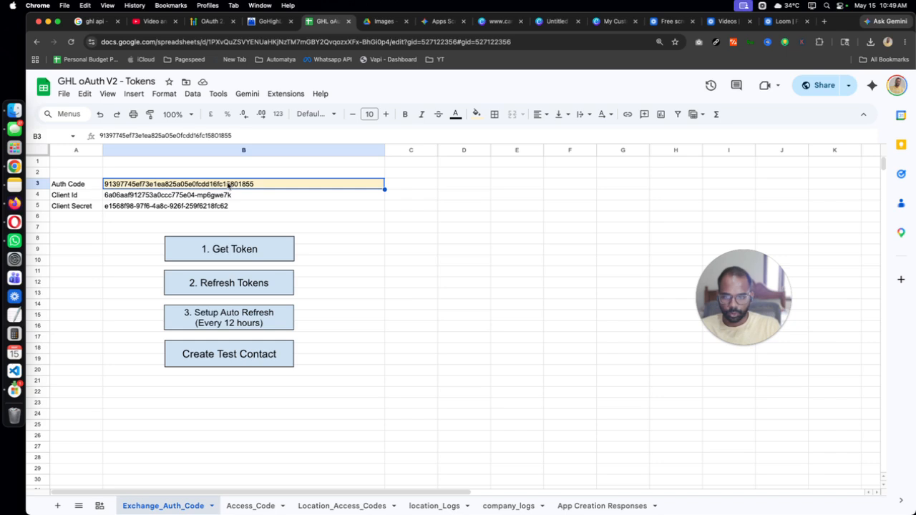
key("Delete")
left_click(445, 254)
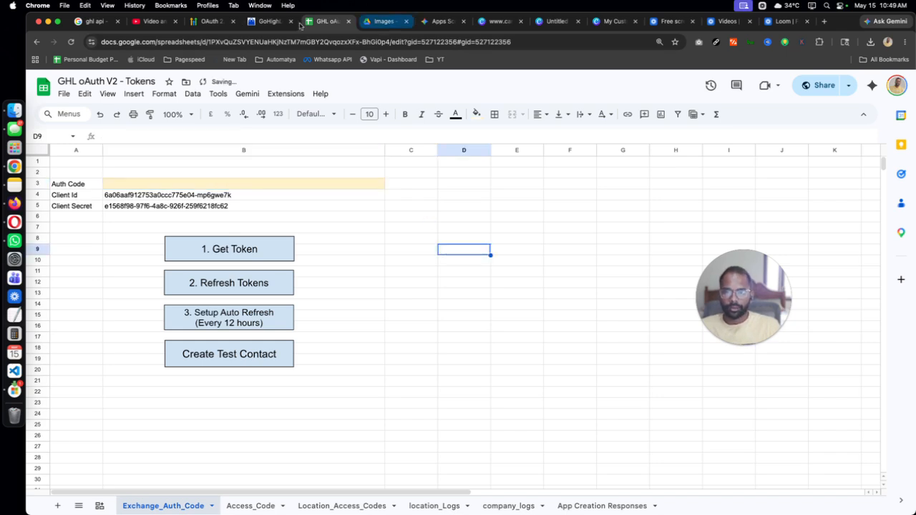
left_click(270, 20)
left_click(554, 323)
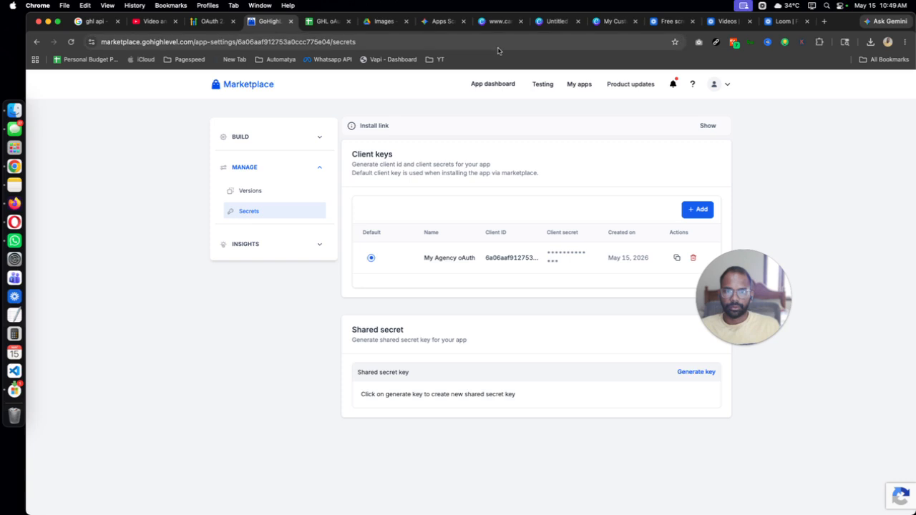
- Show the My Agency oAuth app's install link on its Whitelabel tab, from the App dashboard
left_click(497, 84)
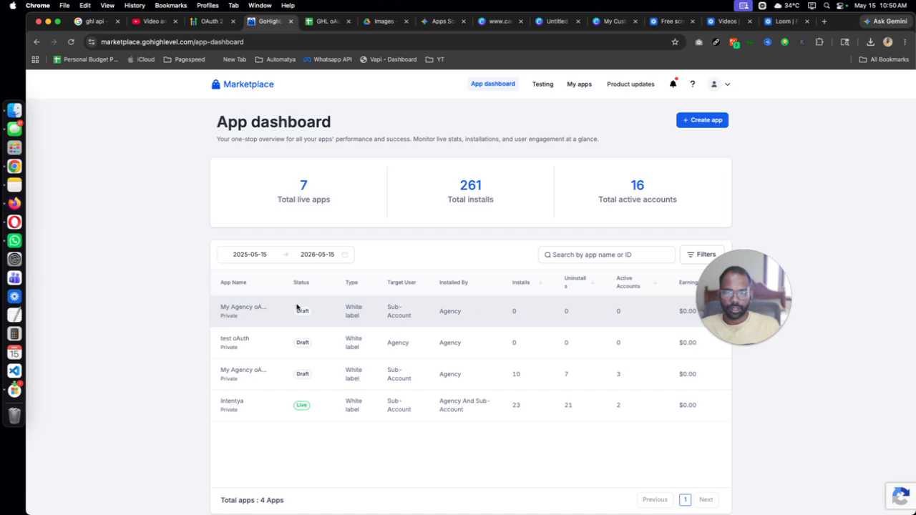
left_click(240, 306)
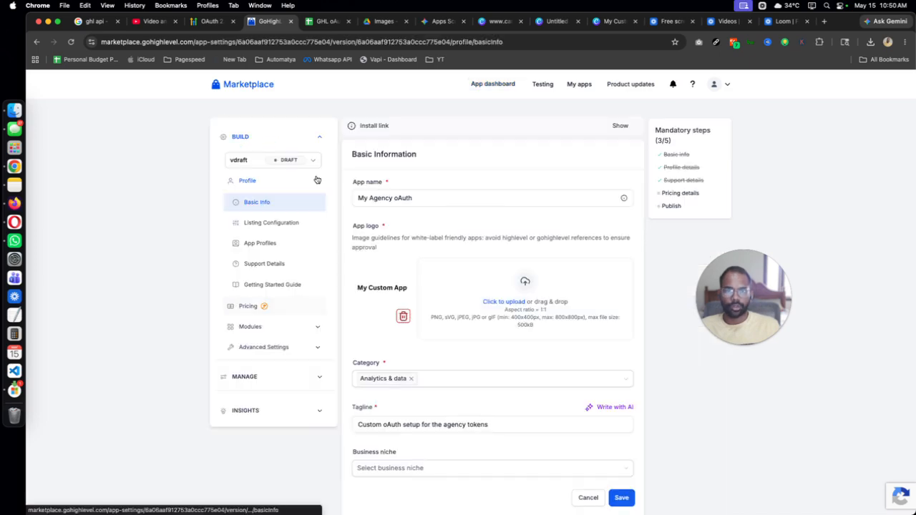
scroll(452, 125, "up", 5)
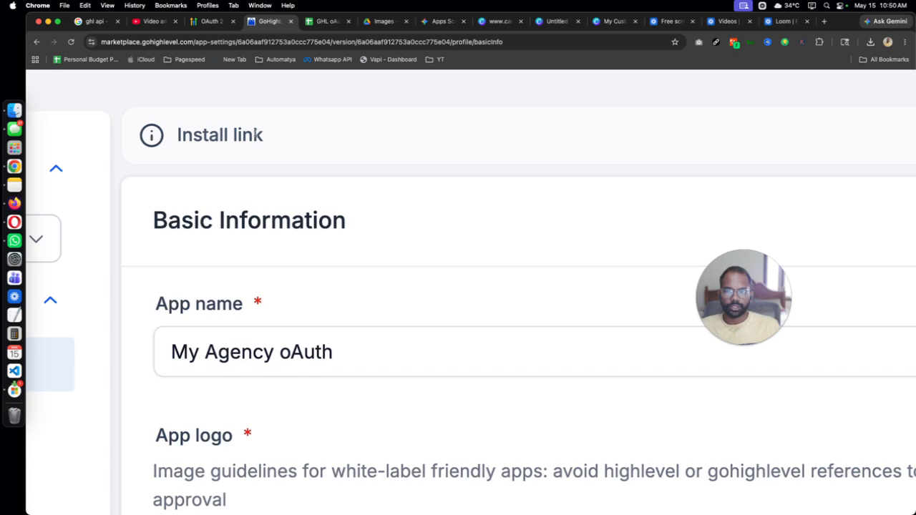
key("super+0")
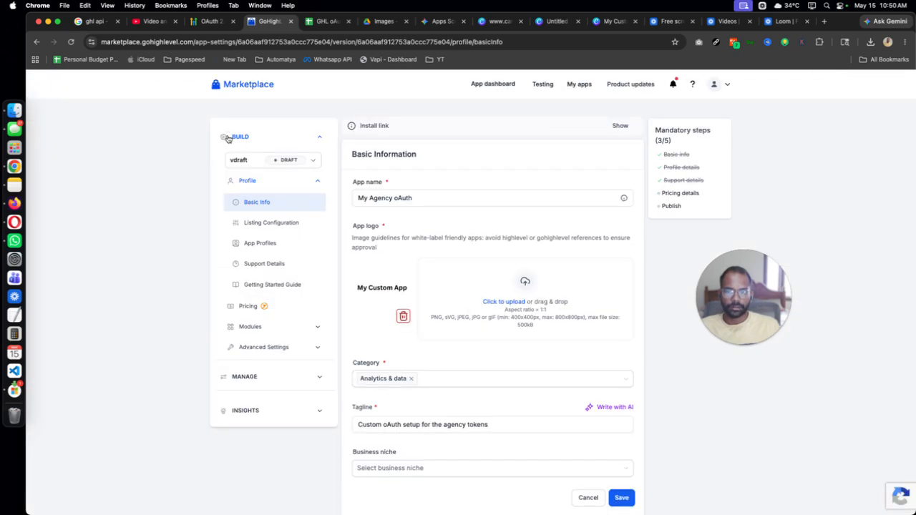
left_click(619, 128)
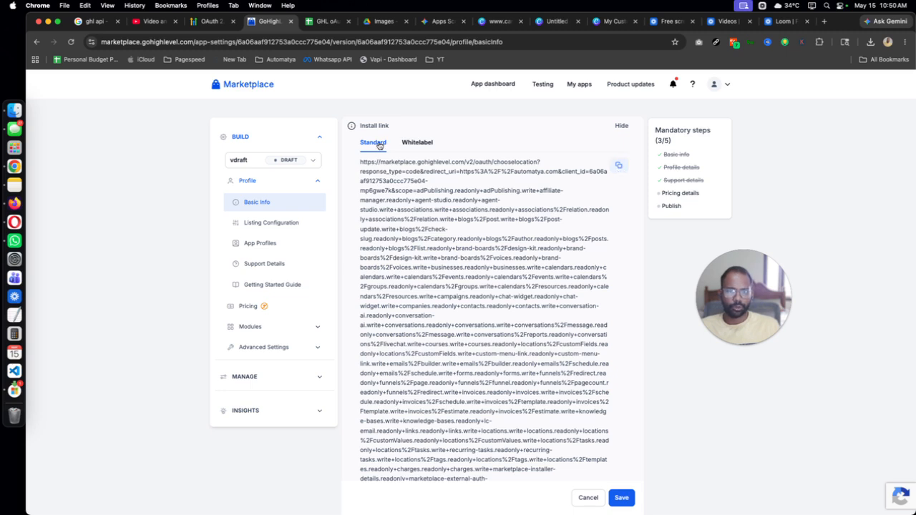
left_click(409, 144)
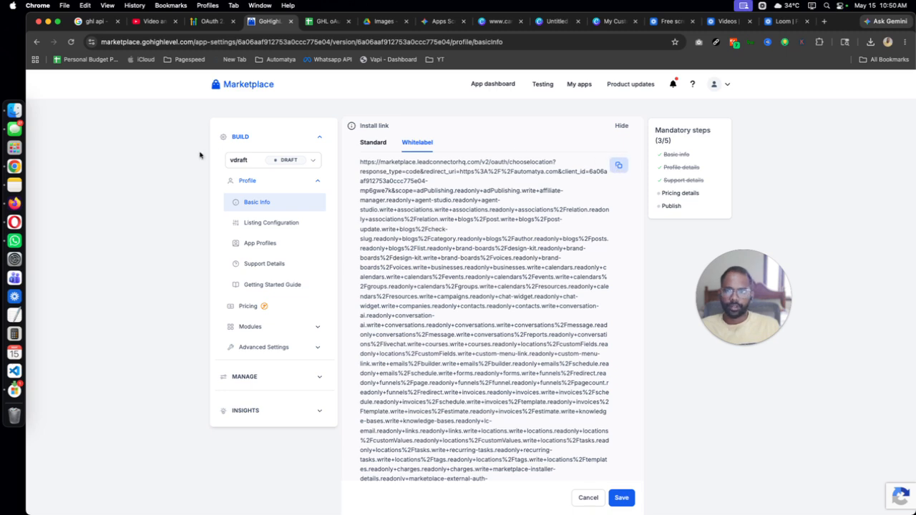
key("super+Tab")
key("super+Tab")
key("super+Tab")
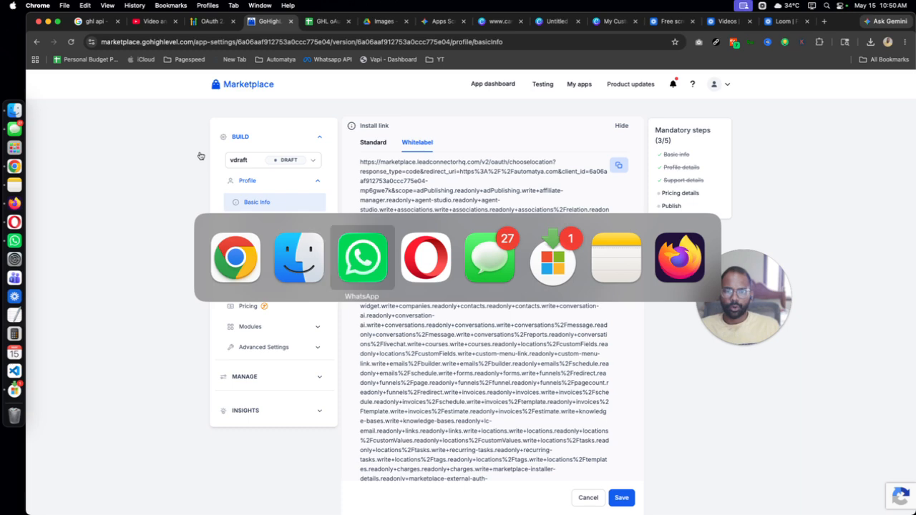
- Open the copied whitelabel install link in a new Opera tab
left_click(328, 21)
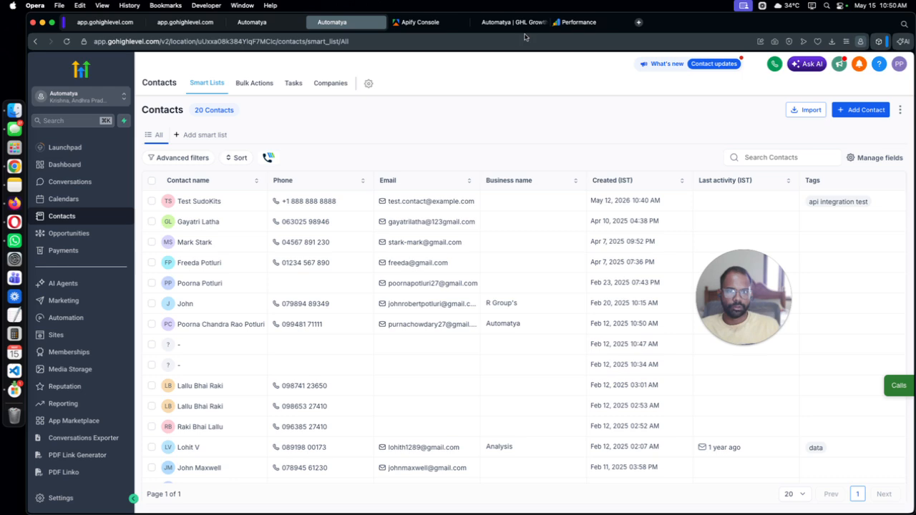
left_click(639, 22)
key("cmd+v")
key("Return")
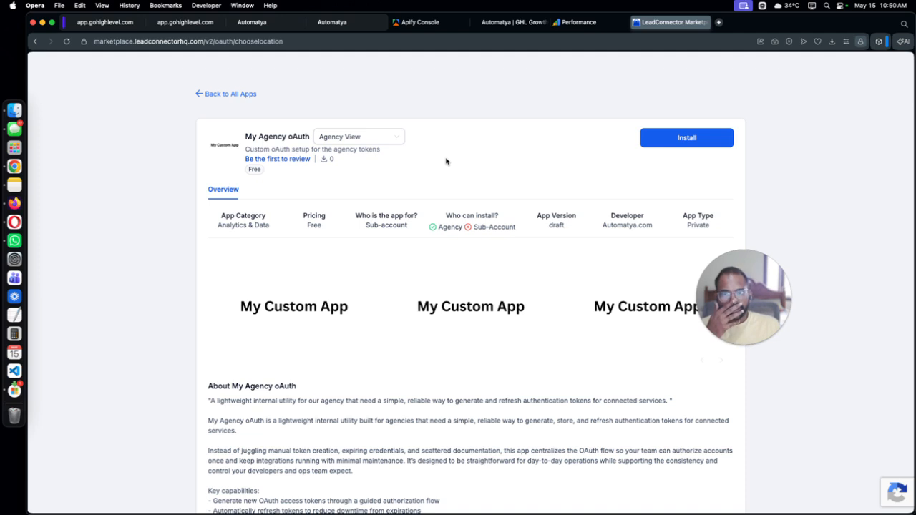
- Keep Agency View selected, review the permission list, and start the install
left_click(389, 136)
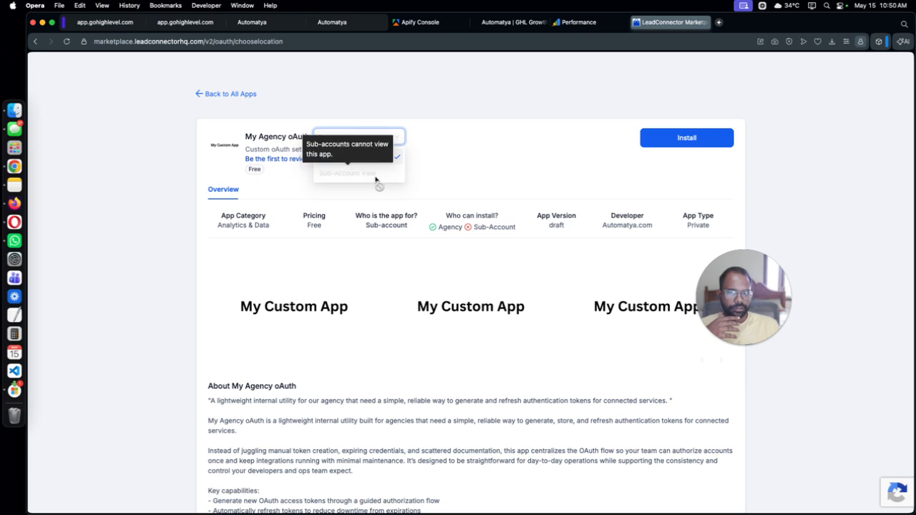
left_click(435, 163)
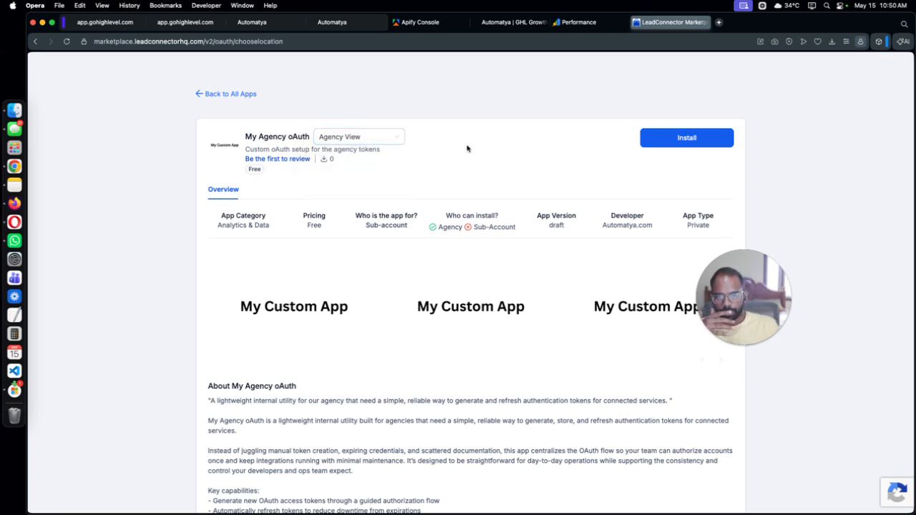
scroll(466, 147, "down", 15)
scroll(467, 149, "down", 15)
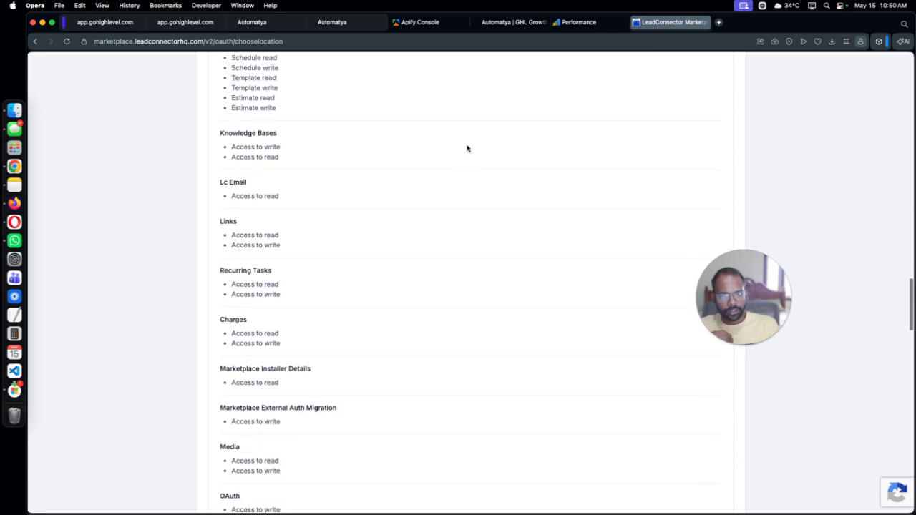
scroll(467, 149, "down", 5)
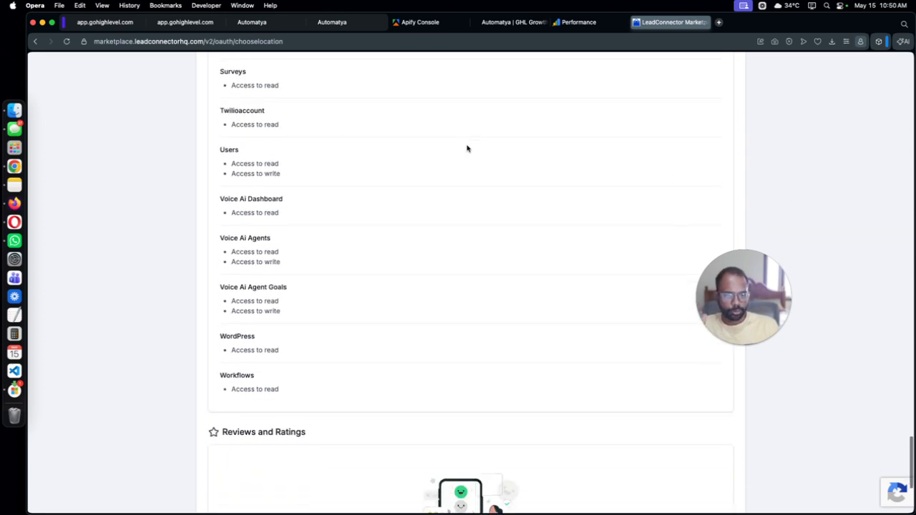
scroll(467, 148, "down", 3)
scroll(466, 148, "up", 20)
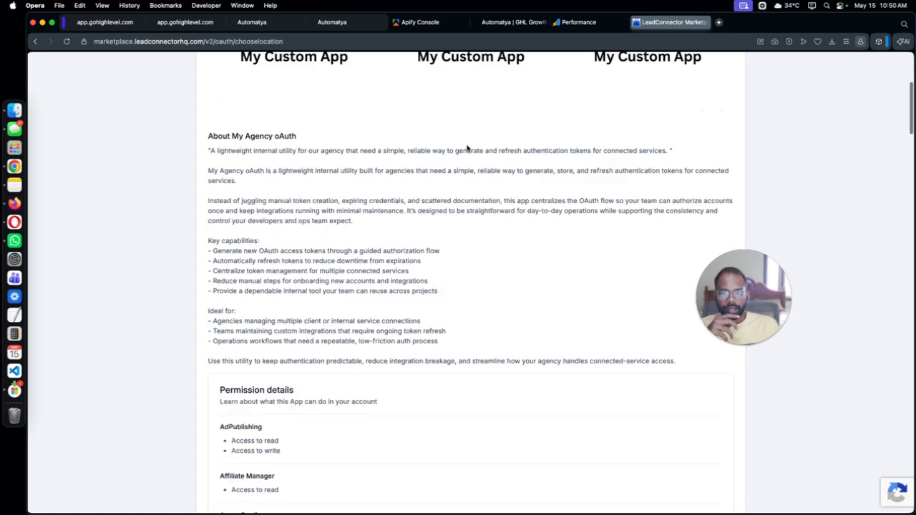
scroll(467, 148, "down", 20)
scroll(467, 148, "up", 10)
scroll(467, 148, "up", 20)
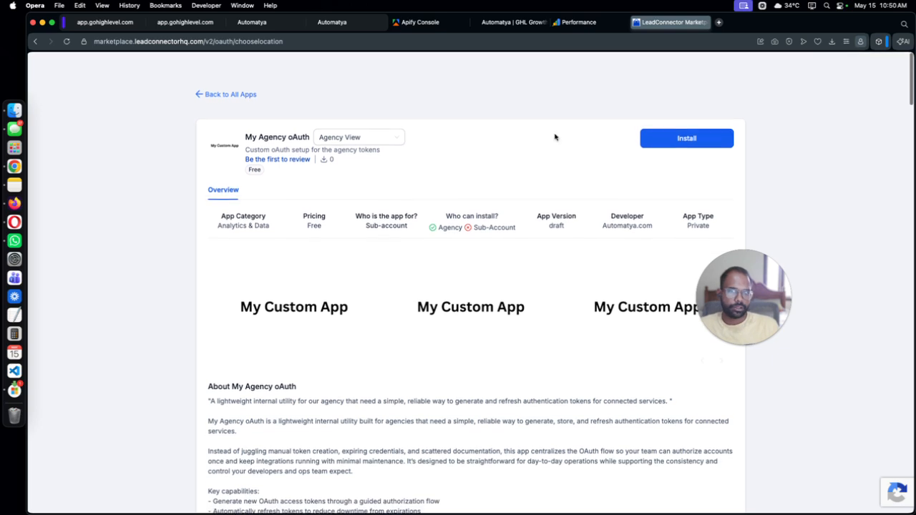
left_click(673, 136)
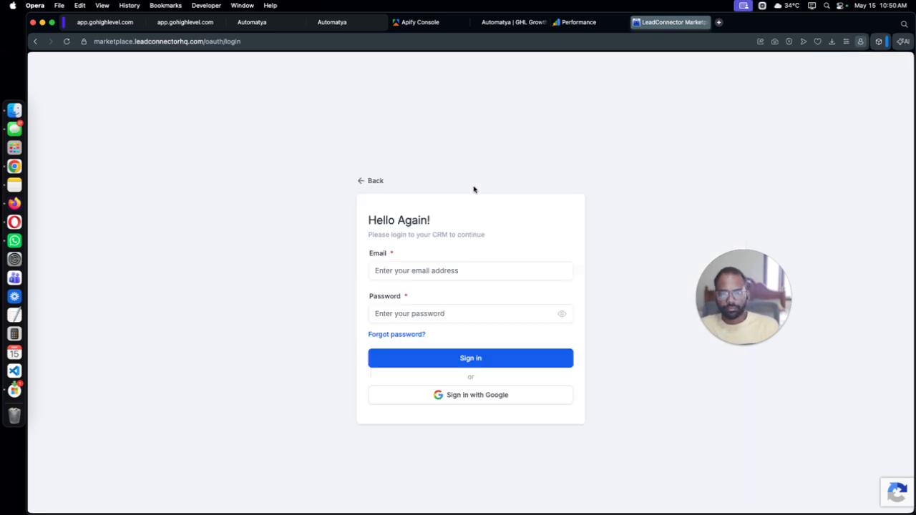
- Sign in to the CRM with the account e-mail and password
left_click(445, 272)
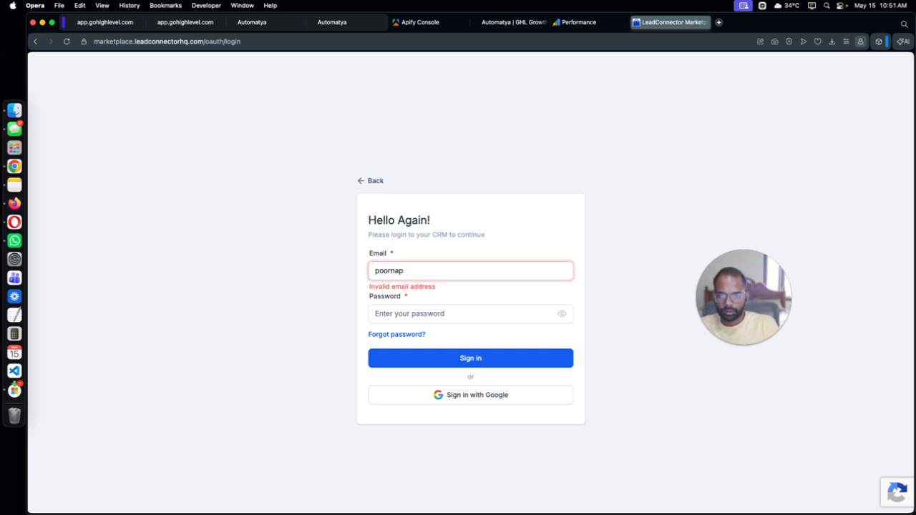
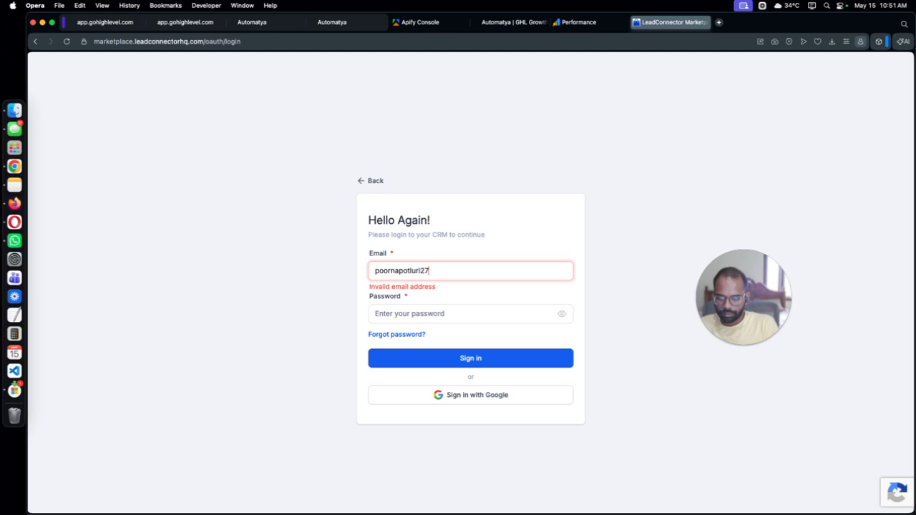
key("Tab")
type("•••••••••")
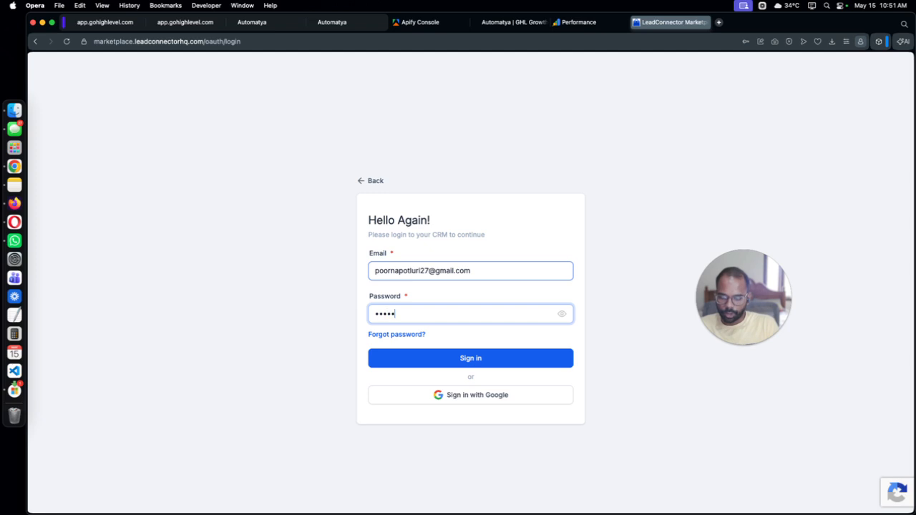
type("••••")
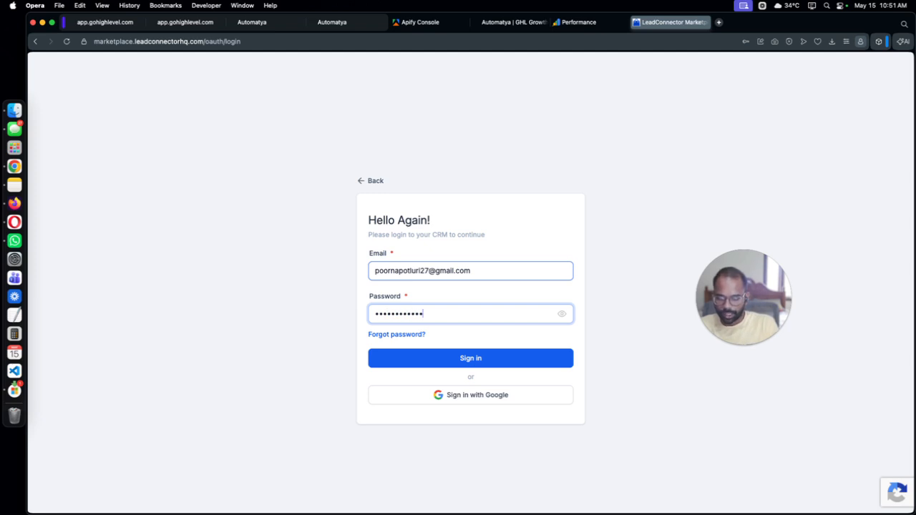
left_click(483, 360)
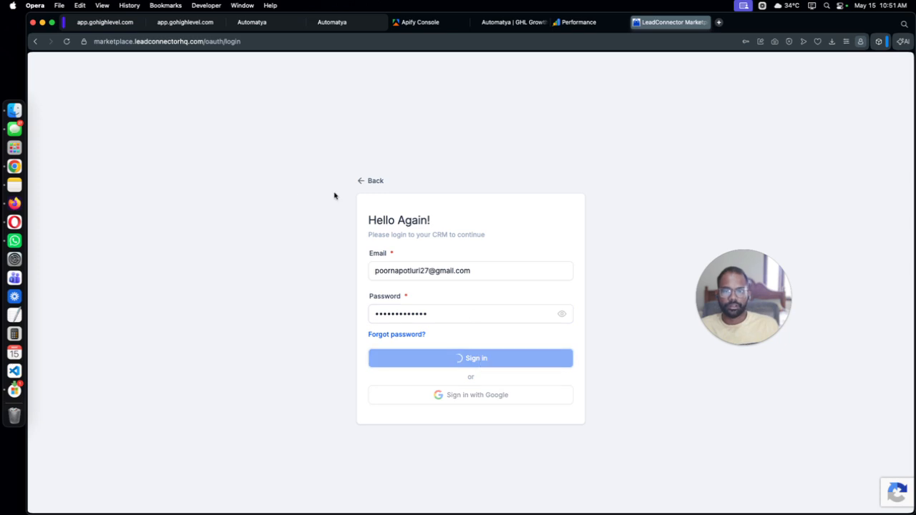
- Choose the Automatya account and enter the six-digit verification code sent by e-mail
left_click(370, 322)
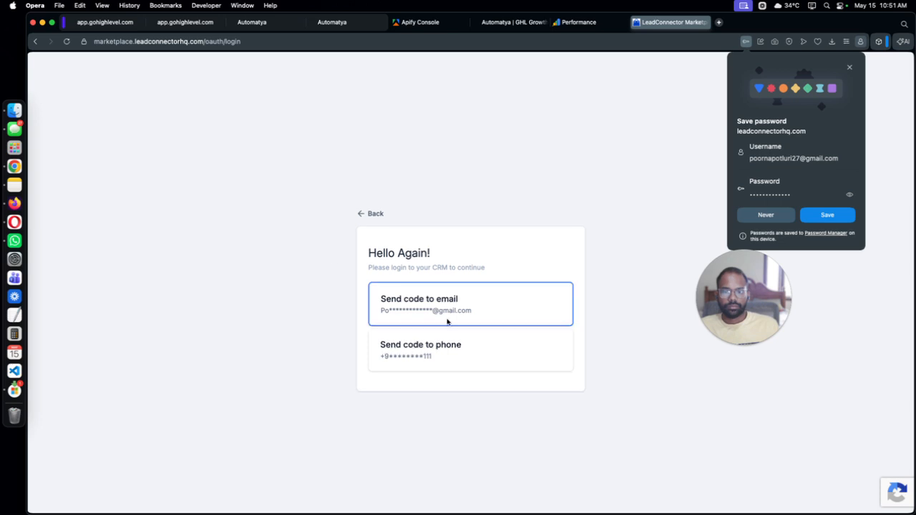
left_click(445, 322)
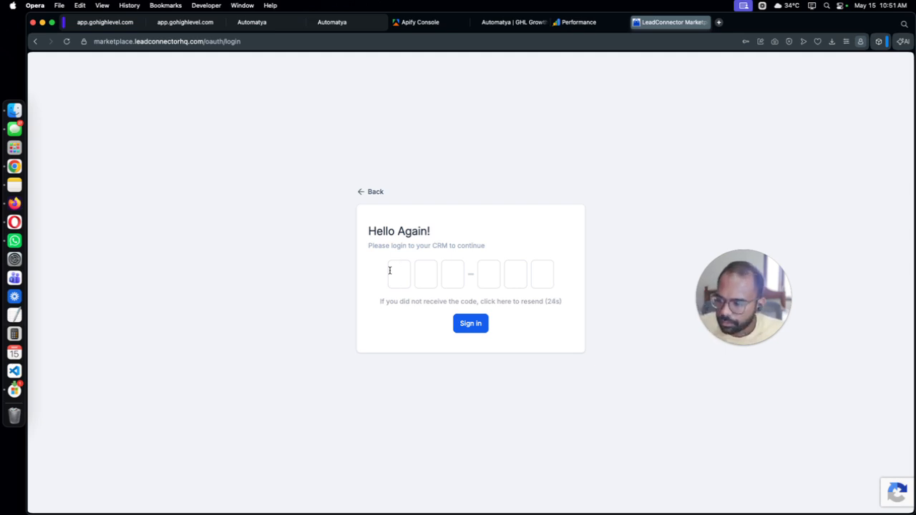
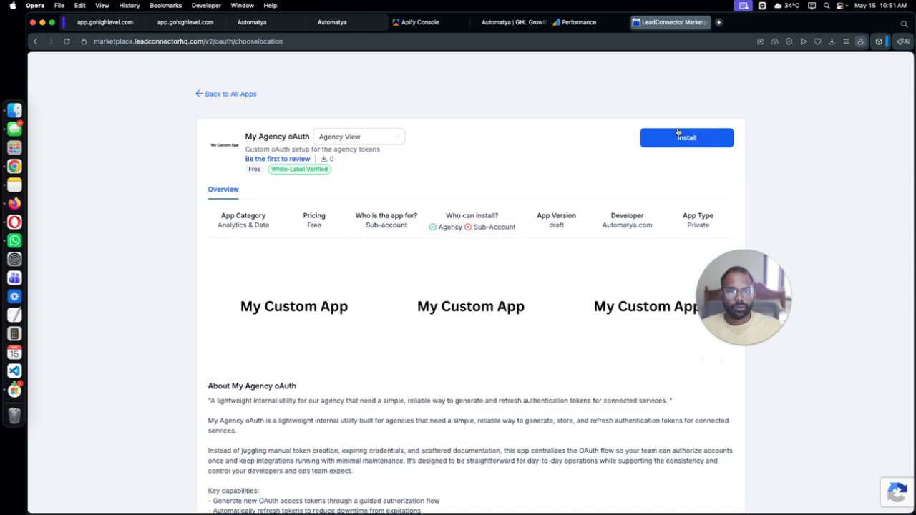
- Install the private app on all sub-accounts with automatic future installation, then allow the permissions
left_click(687, 139)
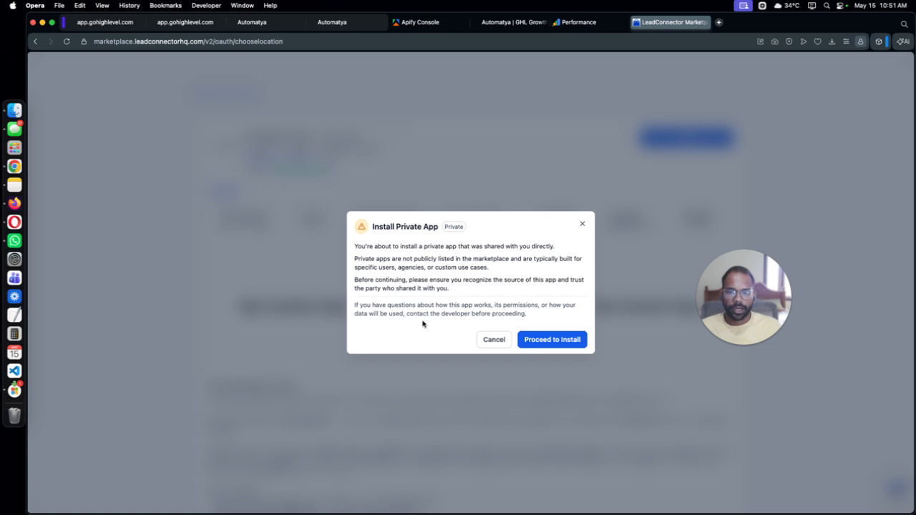
left_click(556, 340)
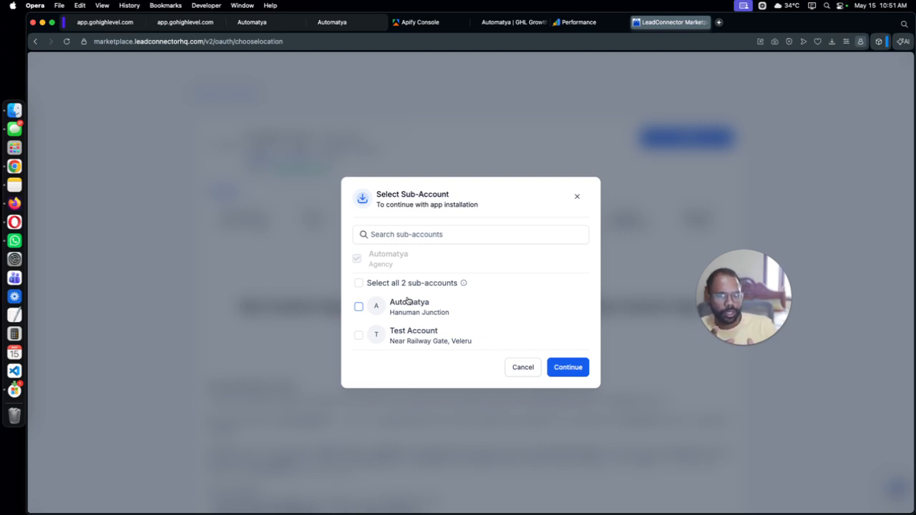
left_click(359, 284)
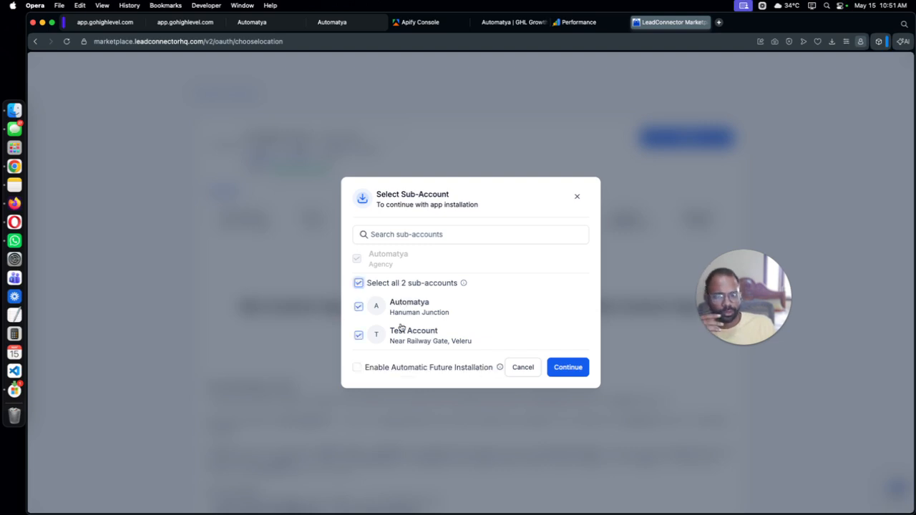
left_click(357, 367)
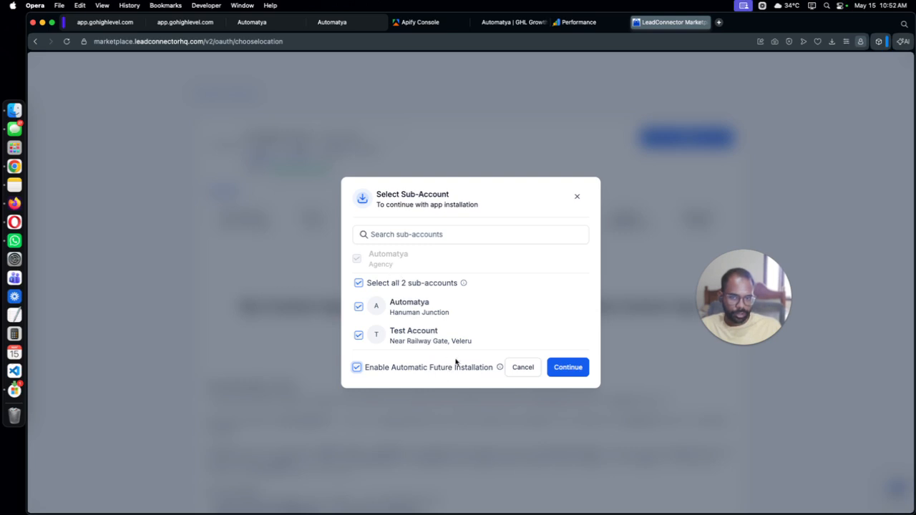
left_click(569, 368)
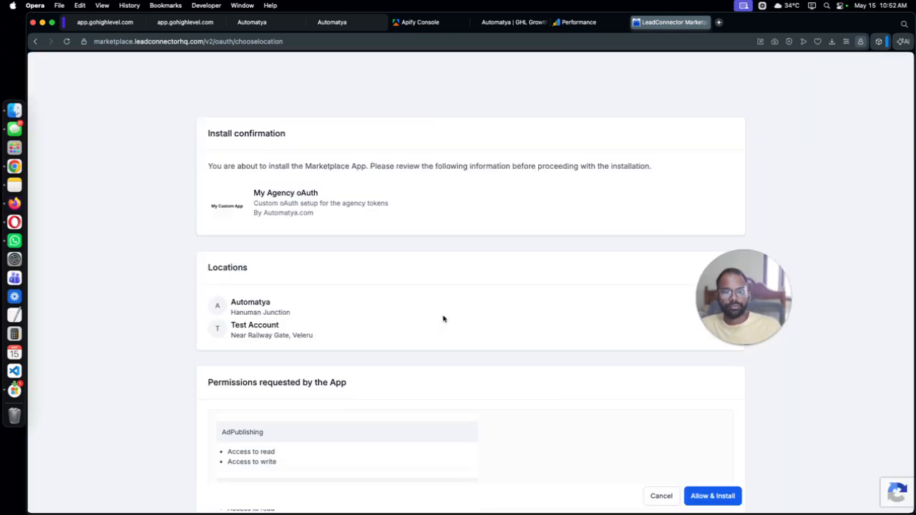
left_click(717, 496)
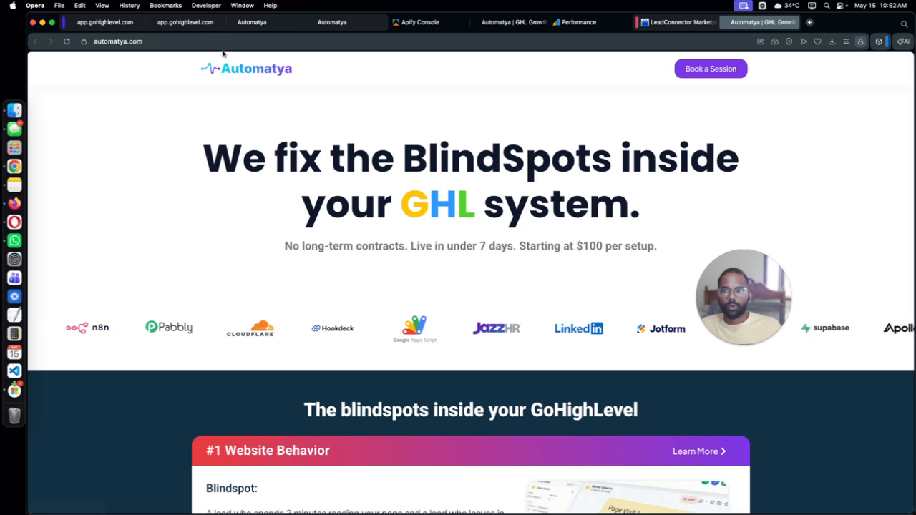
- Select the code= value in Opera's automatya.com redirect address, then switch to Chrome
left_click(215, 42)
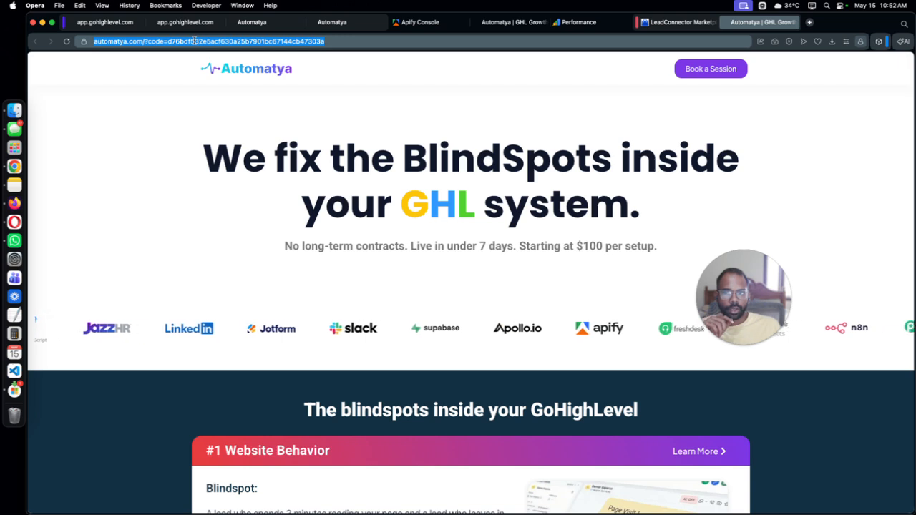
double_click(193, 41)
key("super+c")
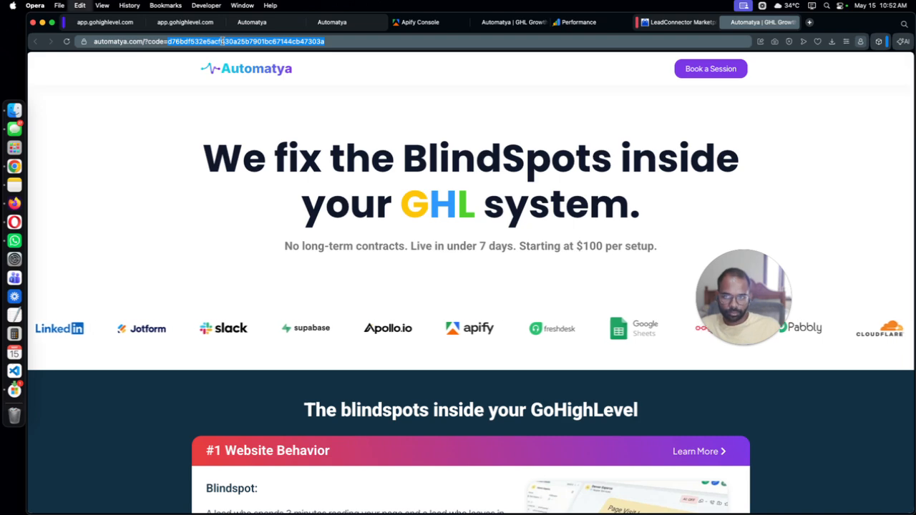
key("super+Tab")
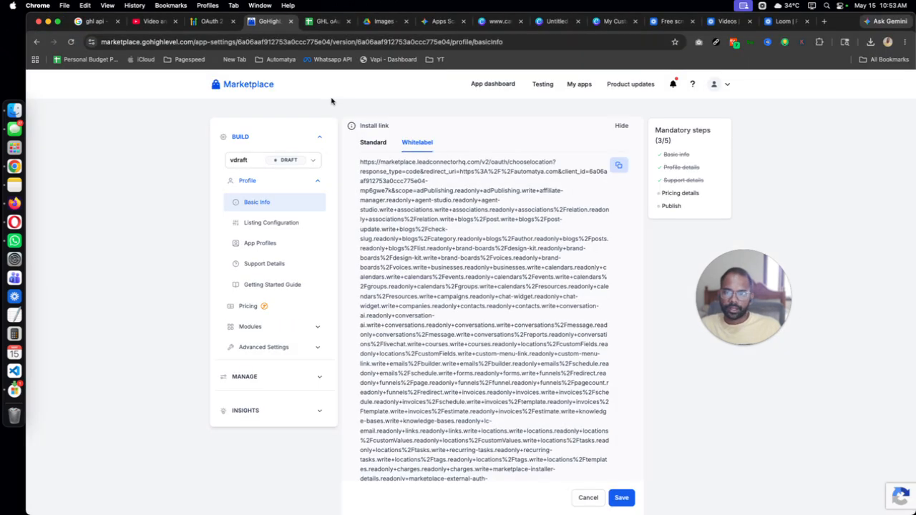
- Paste the authorization code into Auth Code cell B3 on the Exchange_Auth_Code tab
left_click(326, 21)
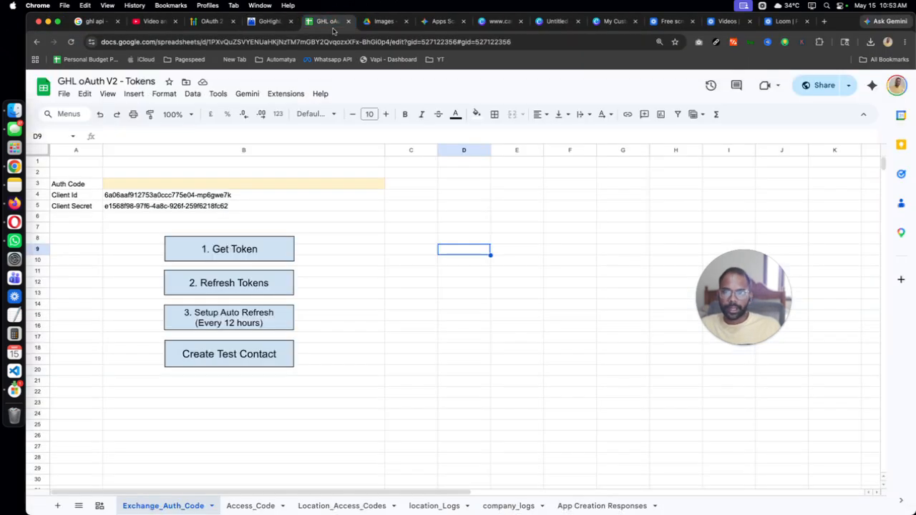
double_click(143, 183)
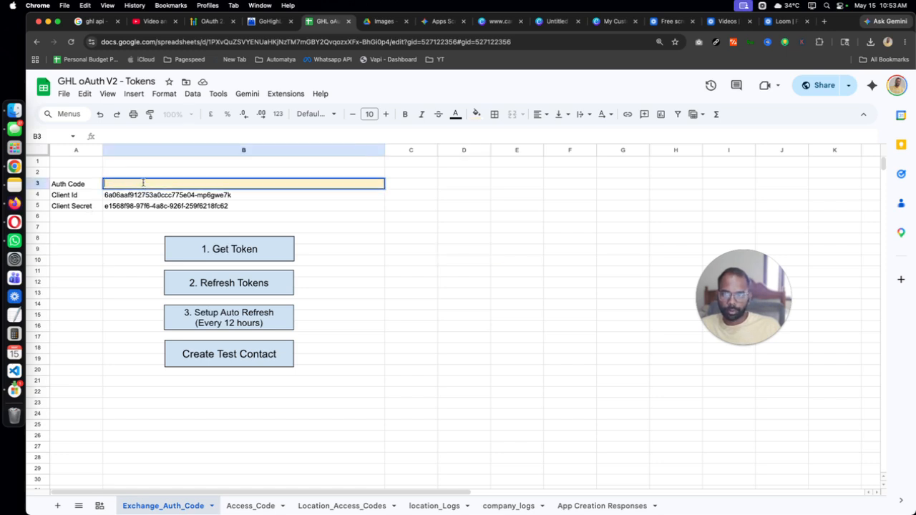
key("super+v")
left_click(492, 294)
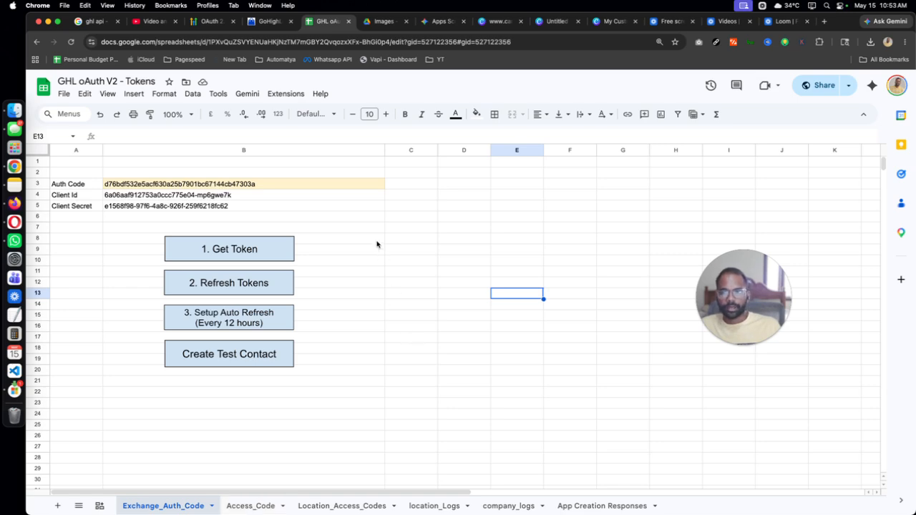
key("super+Tab")
key("super+Tab")
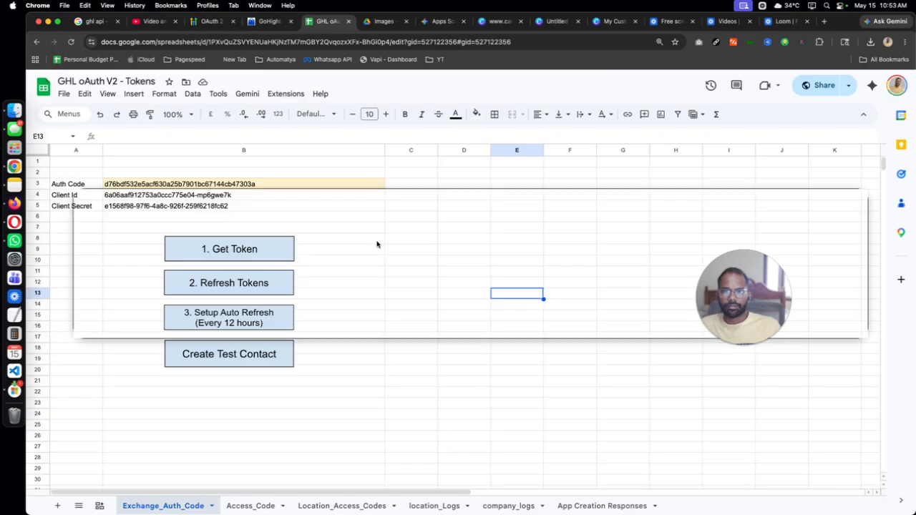
- Paste the new auth code into B3 of the copied tokens spreadsheet
left_click(378, 244)
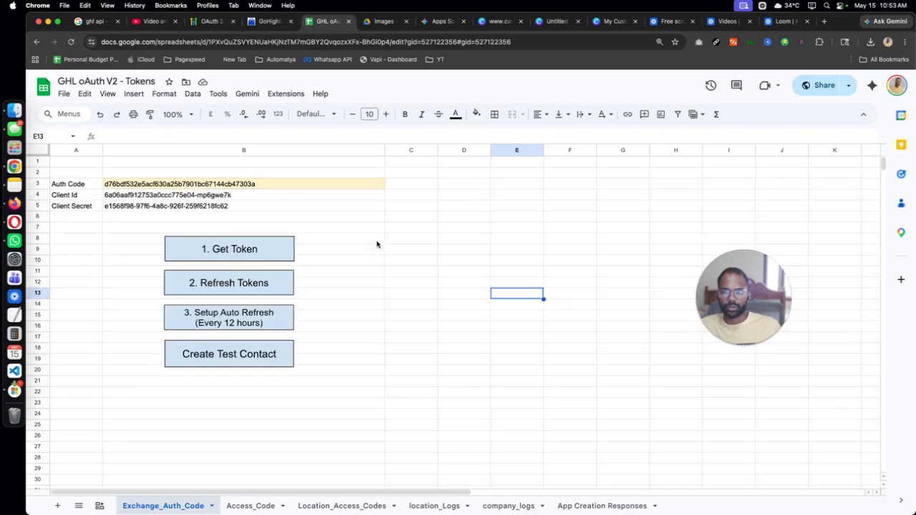
left_click(370, 212)
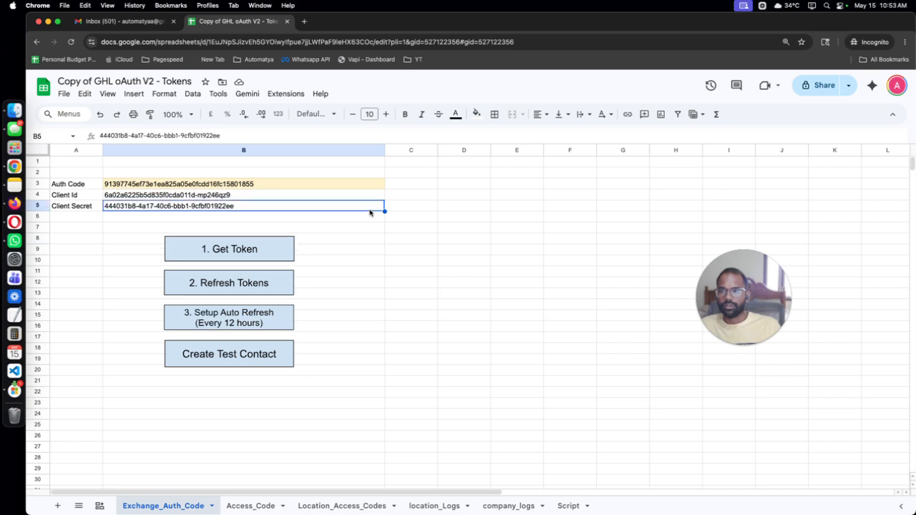
left_click(201, 185)
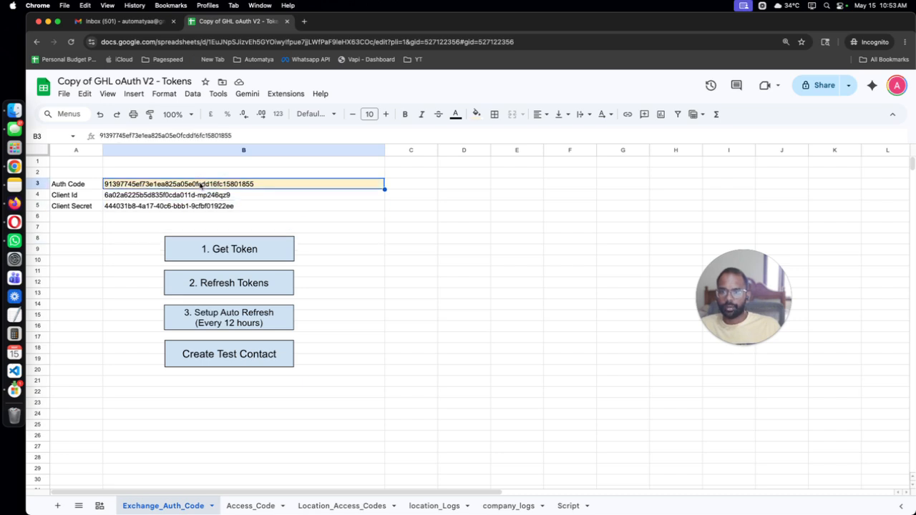
key("cmd+v")
left_click(339, 220)
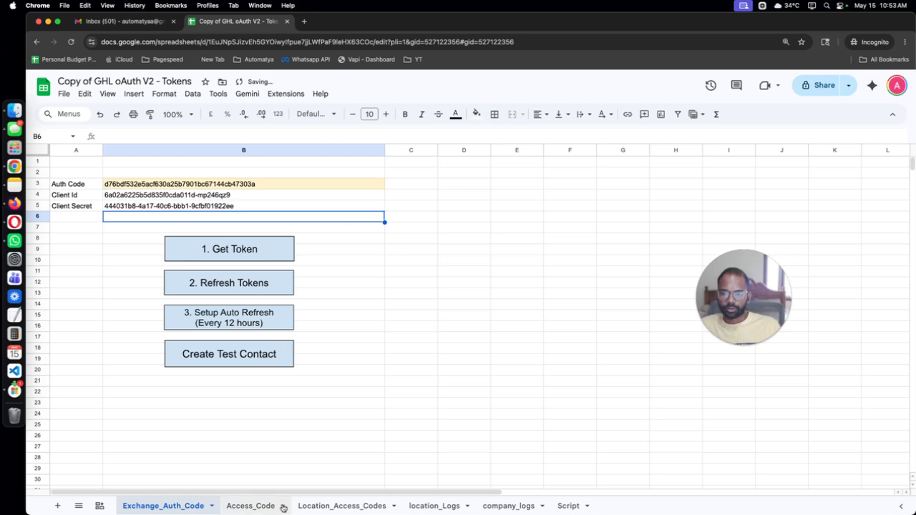
- Clear old log rows: company_logs A2:D9 and location_Logs A2:D15
left_click(259, 508)
left_click(345, 506)
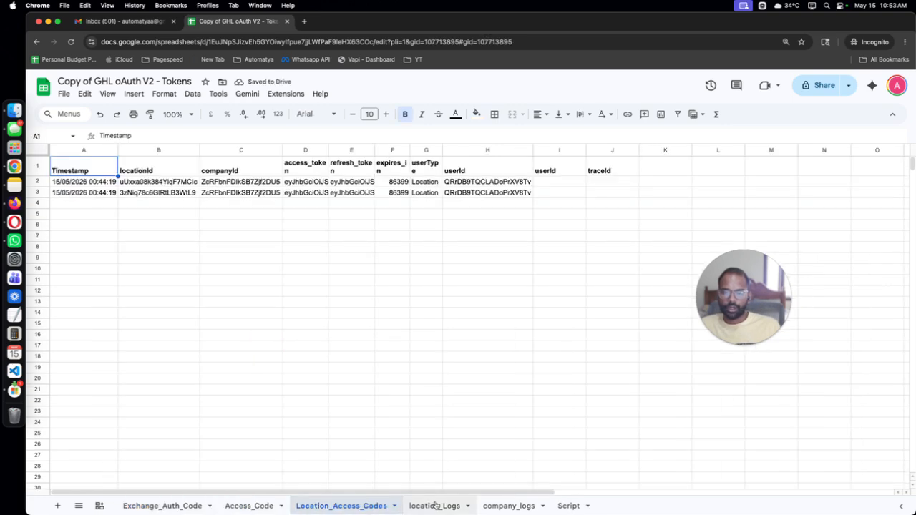
left_click(436, 506)
left_click(509, 506)
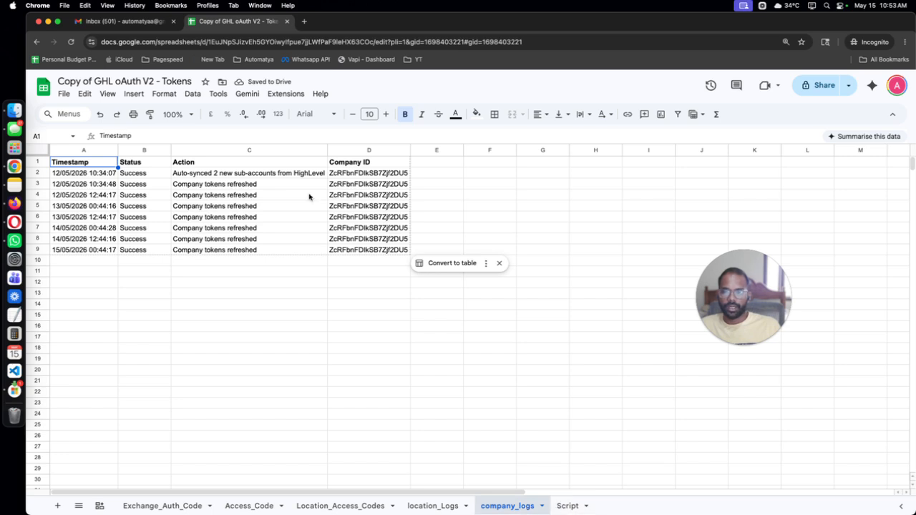
left_click_drag(67, 175, 393, 256)
key("Delete")
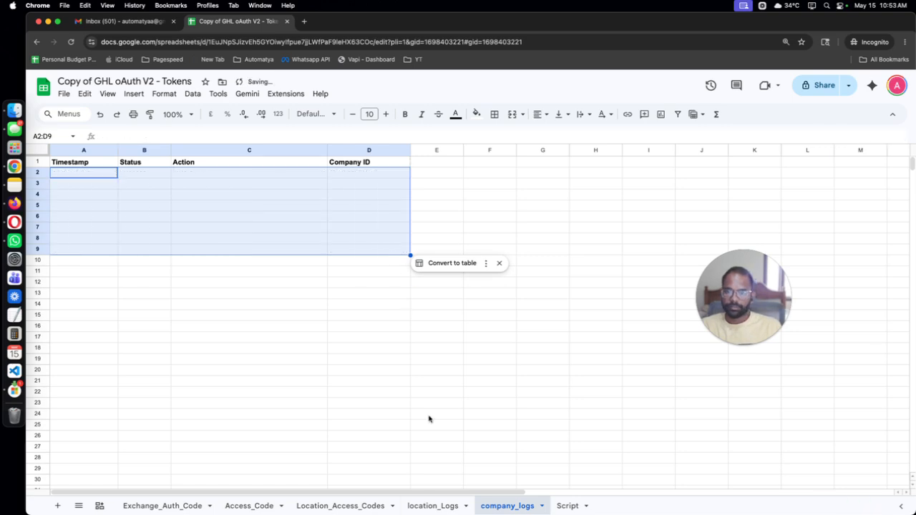
left_click(433, 506)
left_click_drag(84, 175, 313, 317)
key("Delete")
left_click(380, 415)
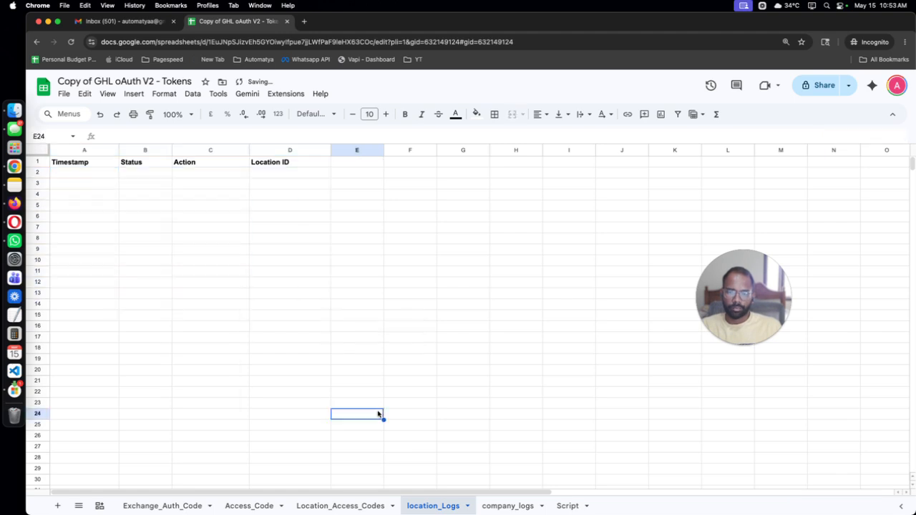
- Clear the stored tokens from Location_Access_Codes and row 2 of Access_Code
left_click(341, 506)
left_click_drag(84, 185, 494, 198)
key("Delete")
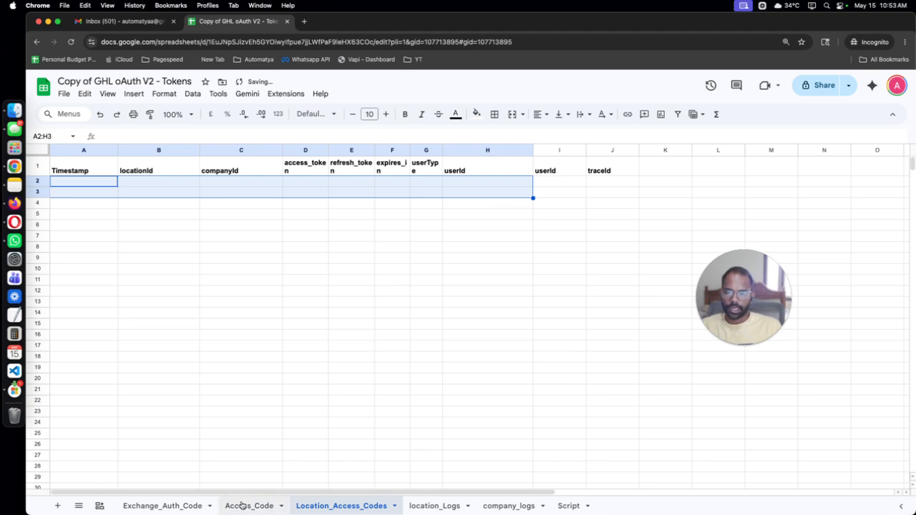
left_click(244, 507)
left_click(88, 183)
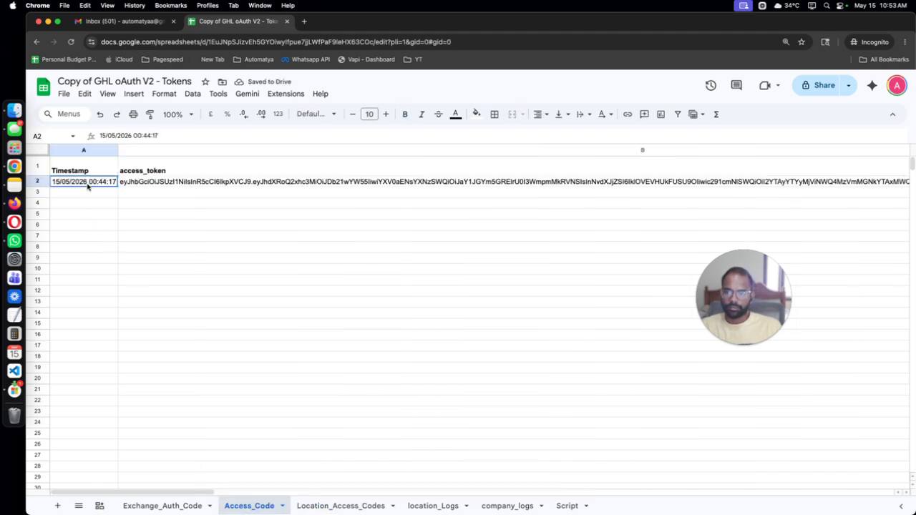
left_click(41, 181)
key("Delete")
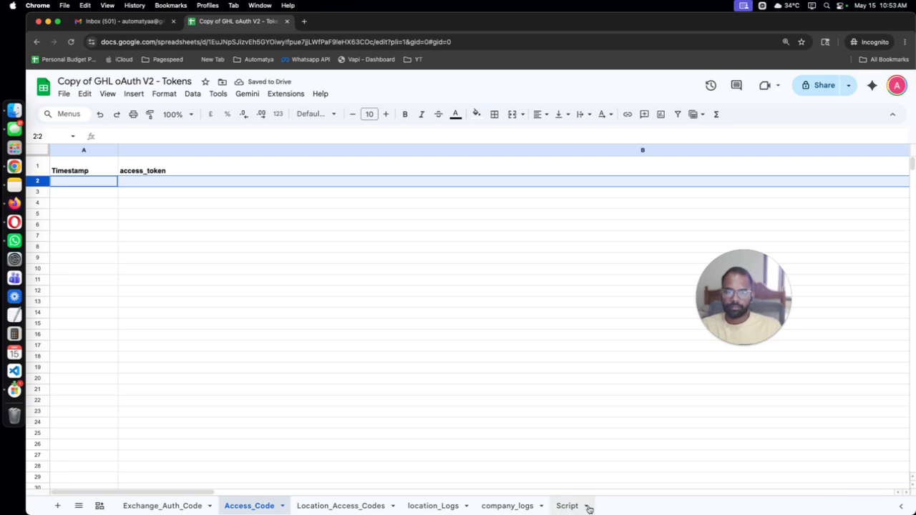
- Delete the Script sheet
left_click(589, 506)
left_click(570, 299)
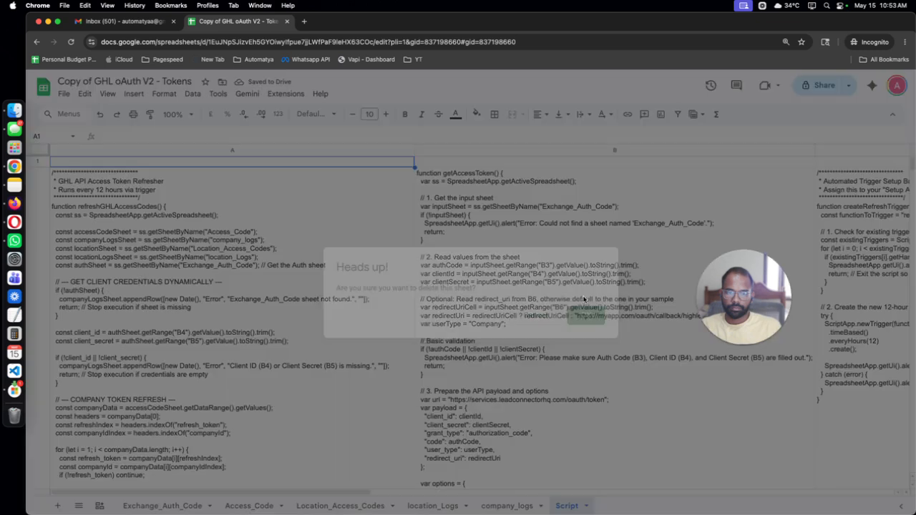
left_click(585, 317)
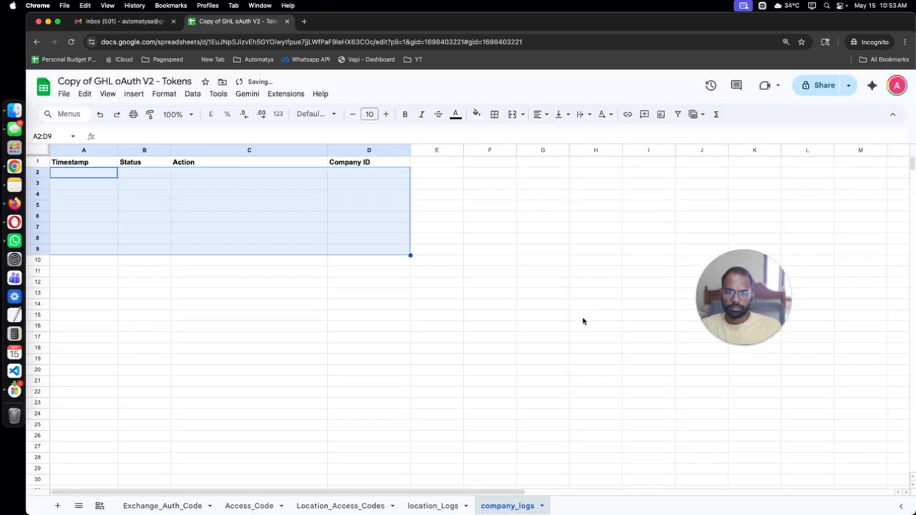
left_click(136, 507)
- Copy the Client Id and Client Secret (B4:B5) from the original tokens spreadsheet
left_click(121, 231)
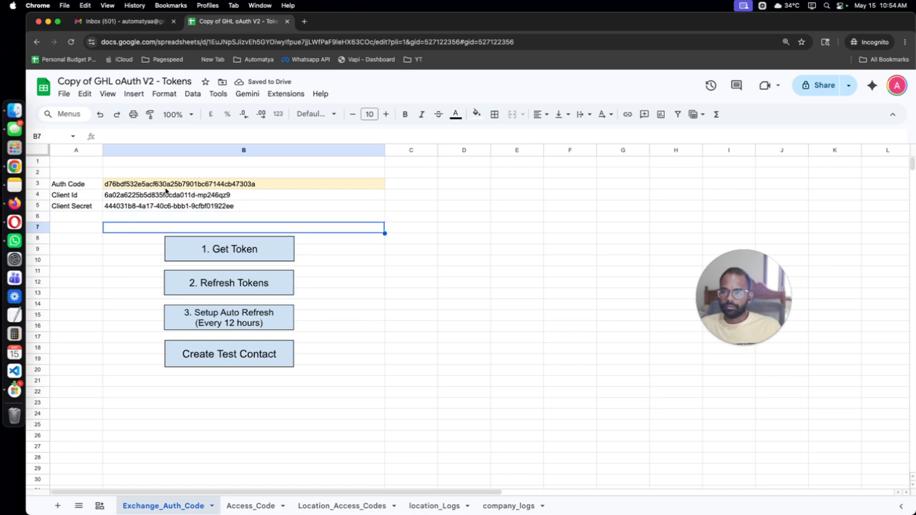
left_click(164, 187)
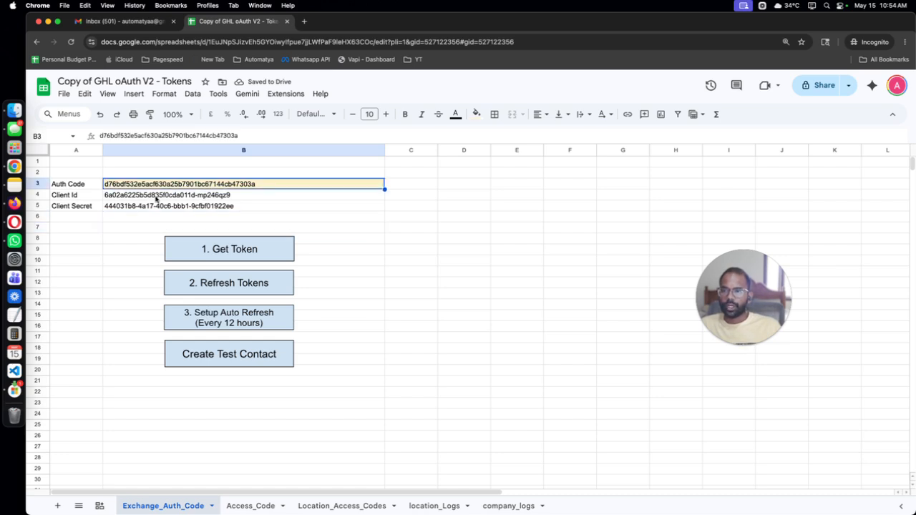
key("super+grave")
left_click(155, 197)
left_click(156, 206)
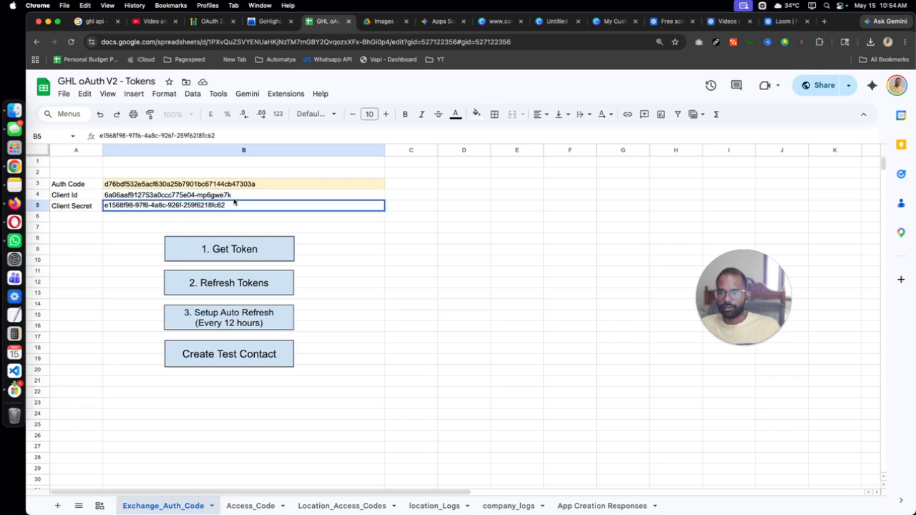
left_click(141, 226)
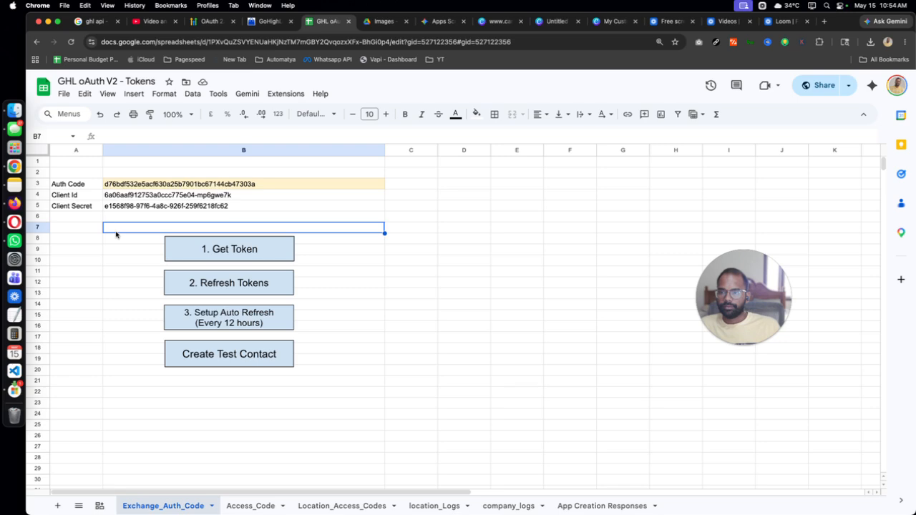
left_click(175, 198)
left_click_drag(174, 200, 175, 207)
key("super+c")
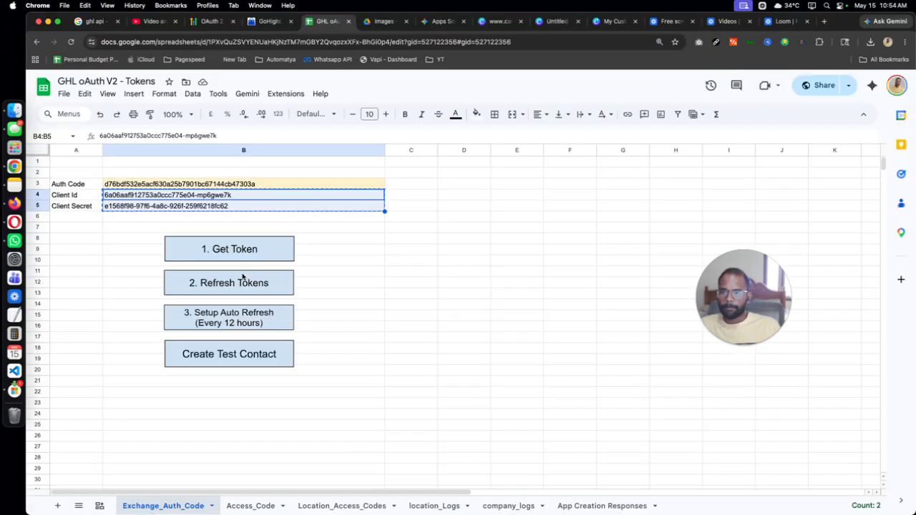
- Paste the original credentials over B4:B5 in the copied spreadsheet
key("super+grave")
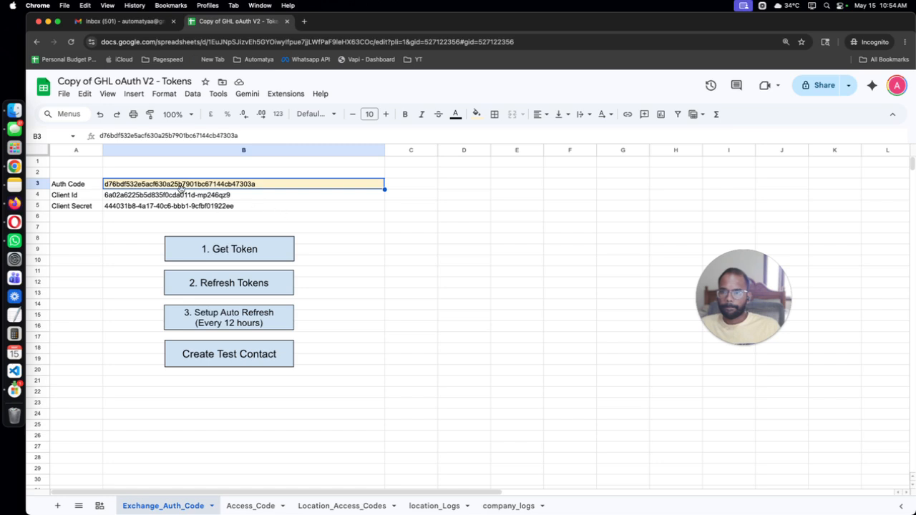
left_click_drag(187, 196, 188, 207)
key("super+v")
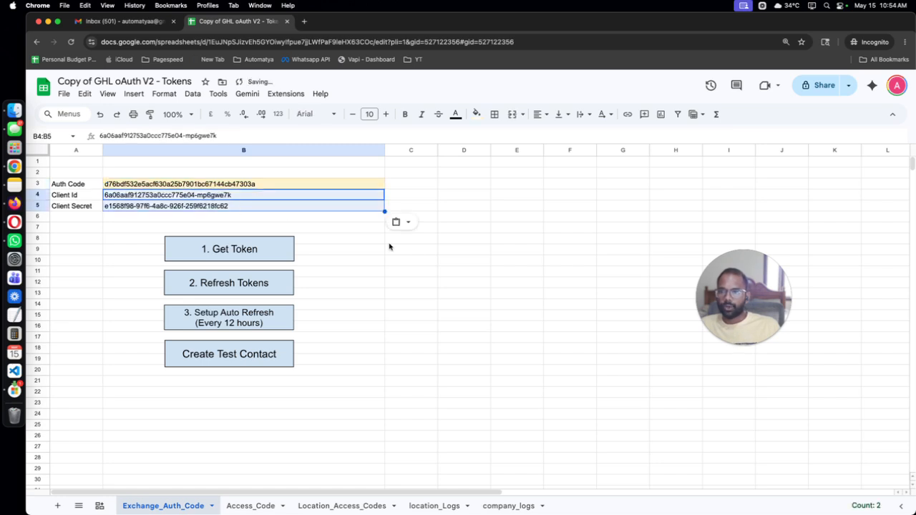
left_click(418, 261)
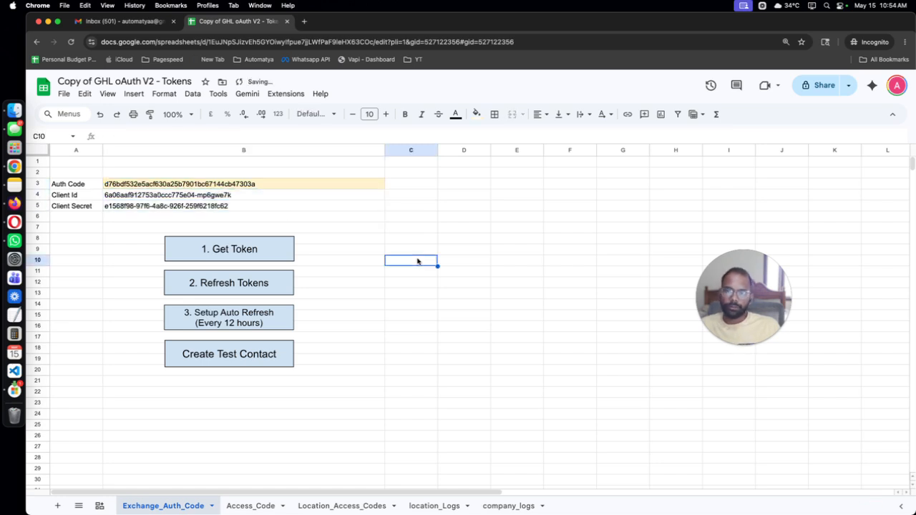
left_click(226, 184)
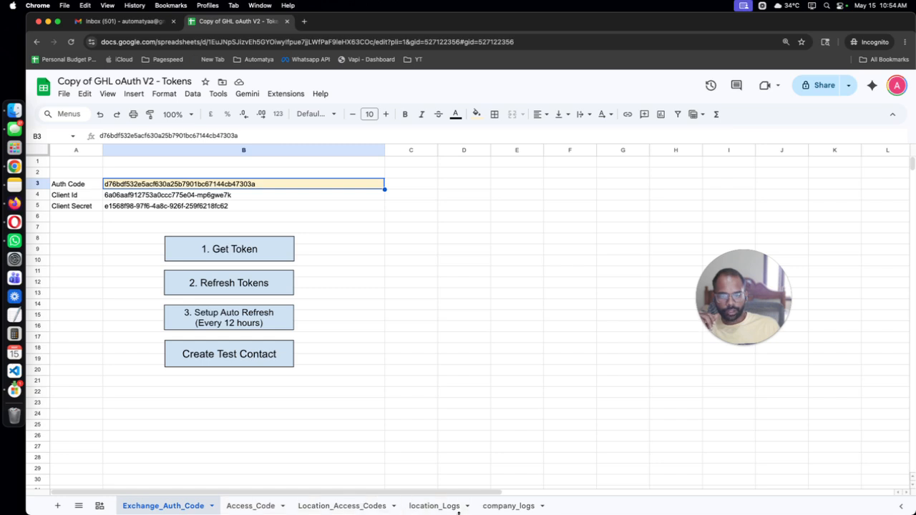
left_click(258, 508)
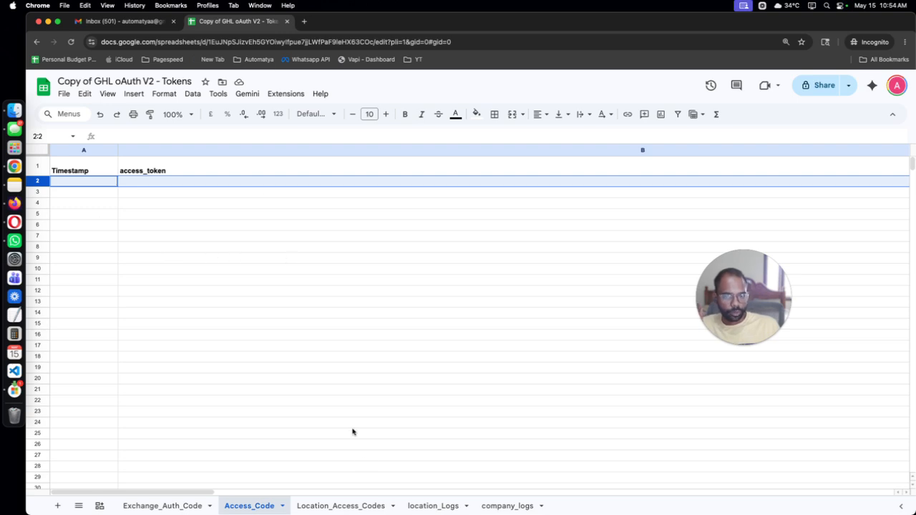
- Check that Location_Access_Codes, location_Logs and company_logs are empty
left_click(347, 506)
left_click(352, 230)
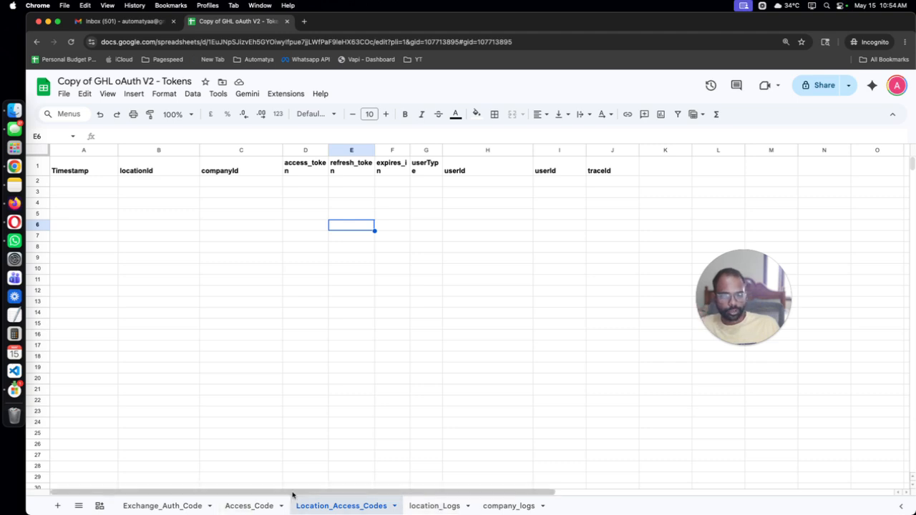
left_click(445, 505)
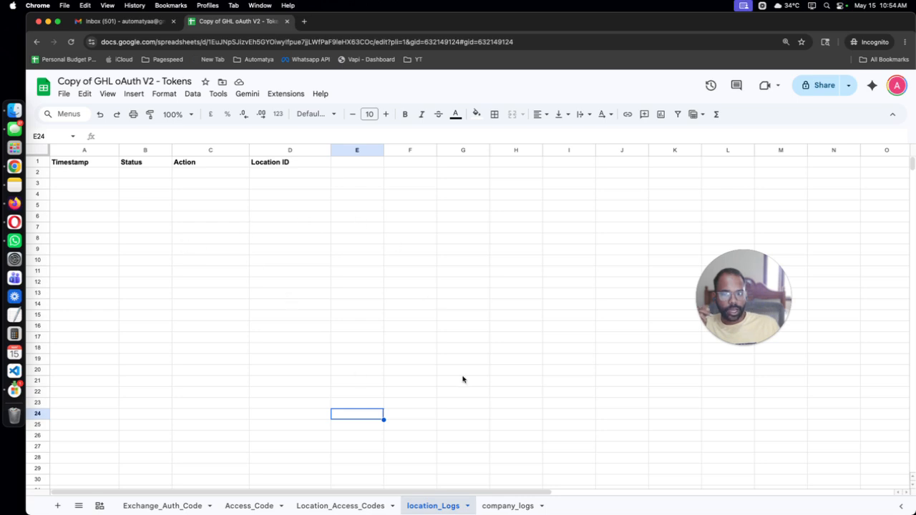
left_click(507, 505)
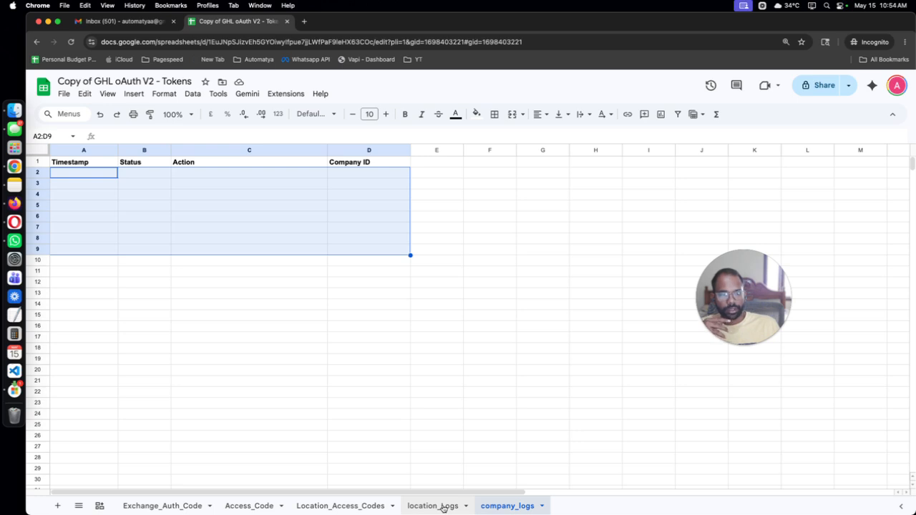
left_click(444, 505)
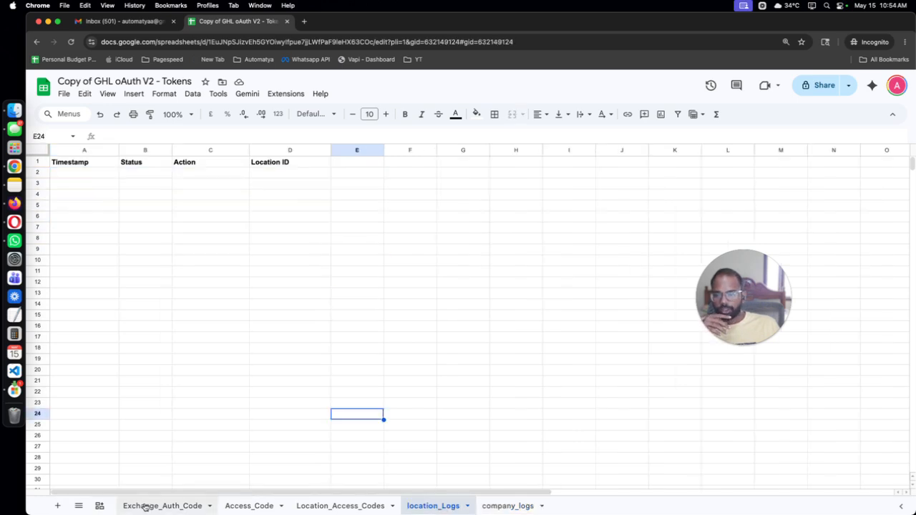
left_click(147, 505)
- Run the '1. Get Token' script from the Exchange_Auth_Code tab
left_click(102, 217)
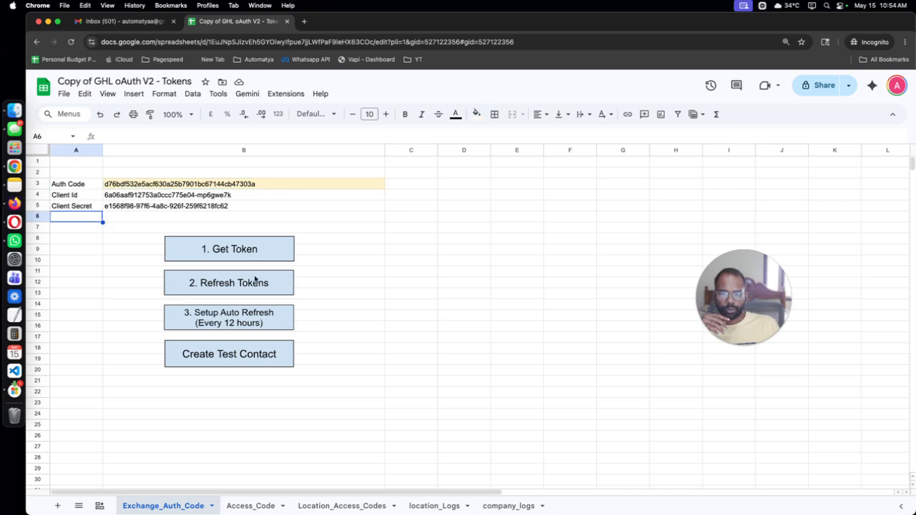
left_click(426, 297)
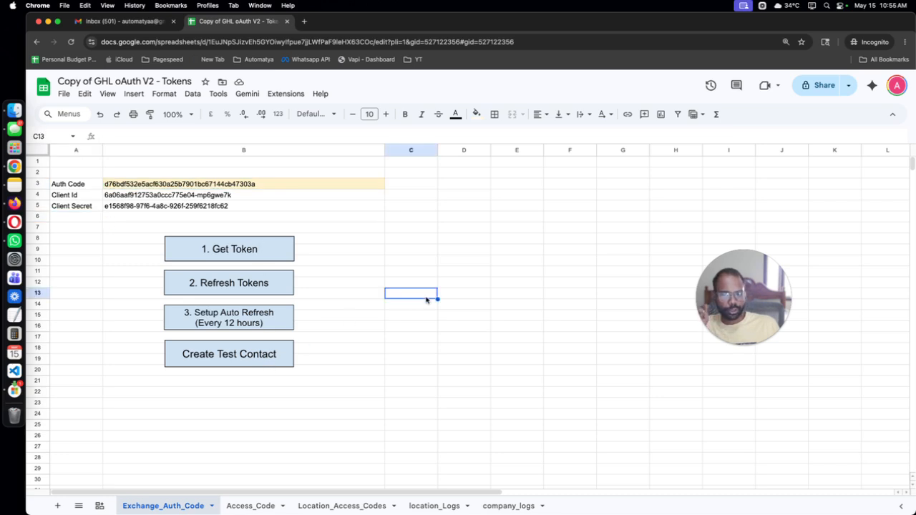
left_click(250, 250)
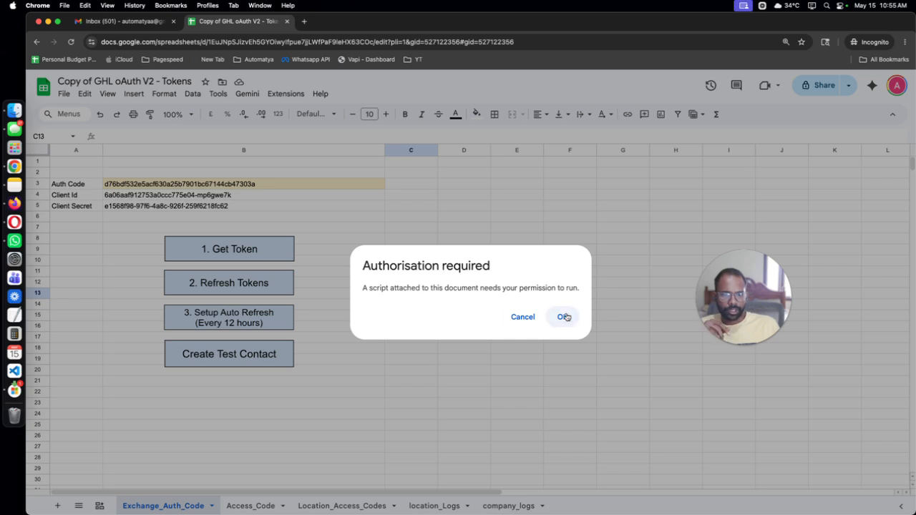
- Authorise the GHL Access Tokens Refresher past the unverified-app warning, granting all permissions
left_click(565, 316)
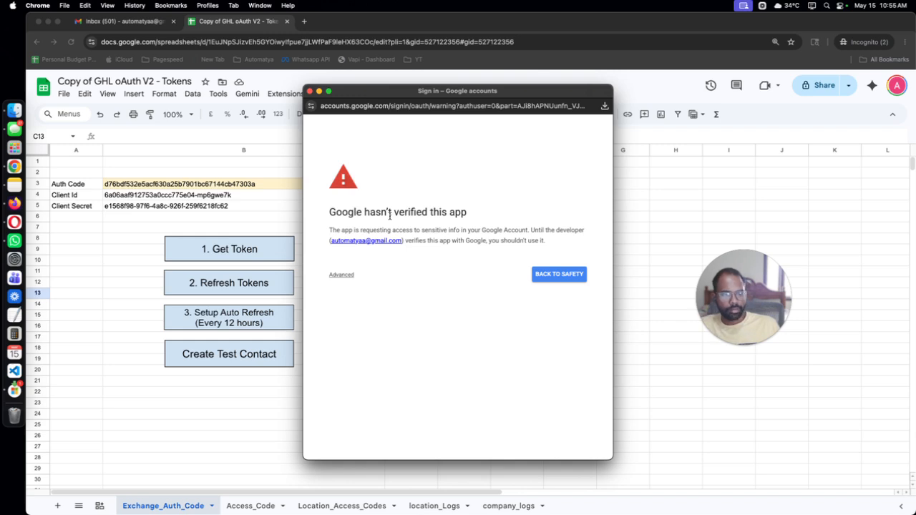
left_click(342, 276)
left_click(384, 336)
scroll(385, 338, "down", 5)
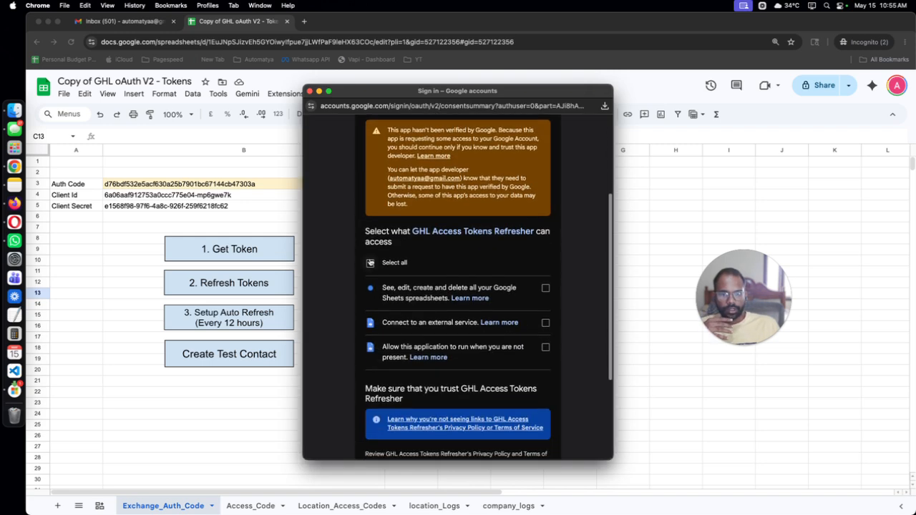
left_click(370, 263)
scroll(539, 360, "down", 4)
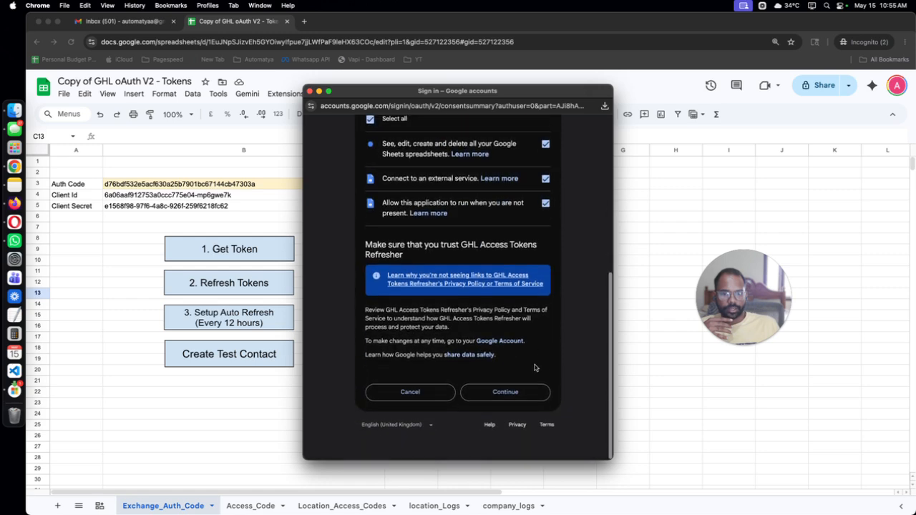
left_click(518, 394)
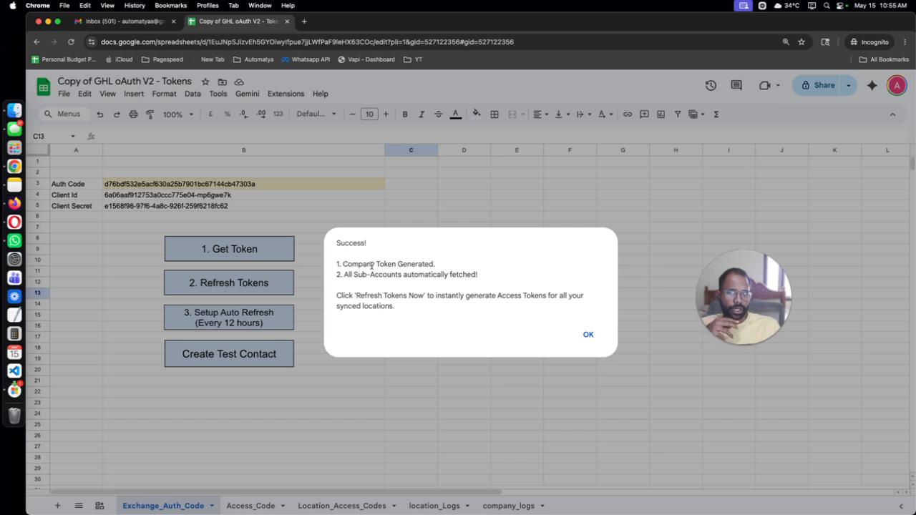
- Read through the company-token success message, close it, and view the Access_Code sheet
triple_click(371, 265)
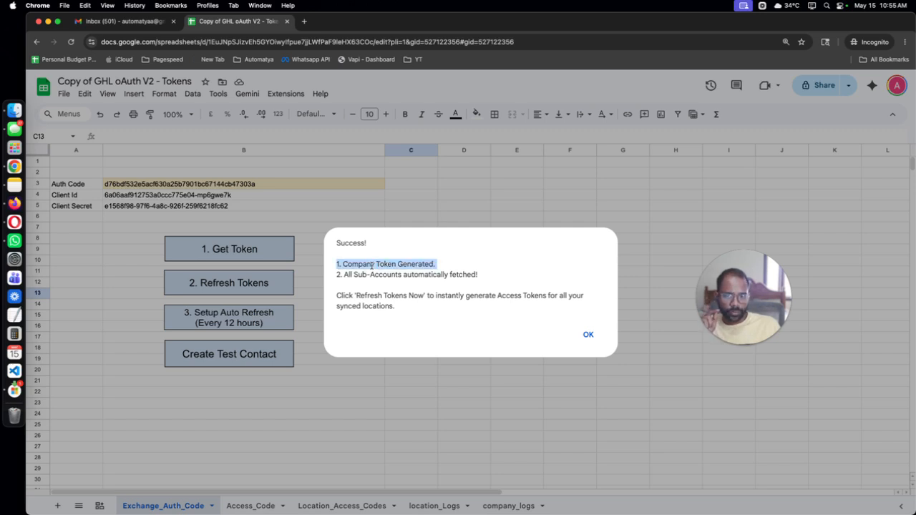
triple_click(375, 275)
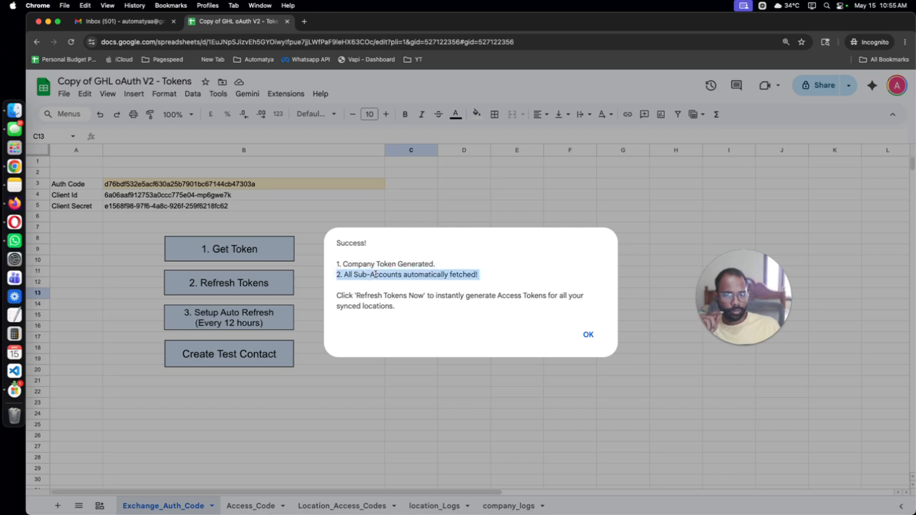
triple_click(375, 297)
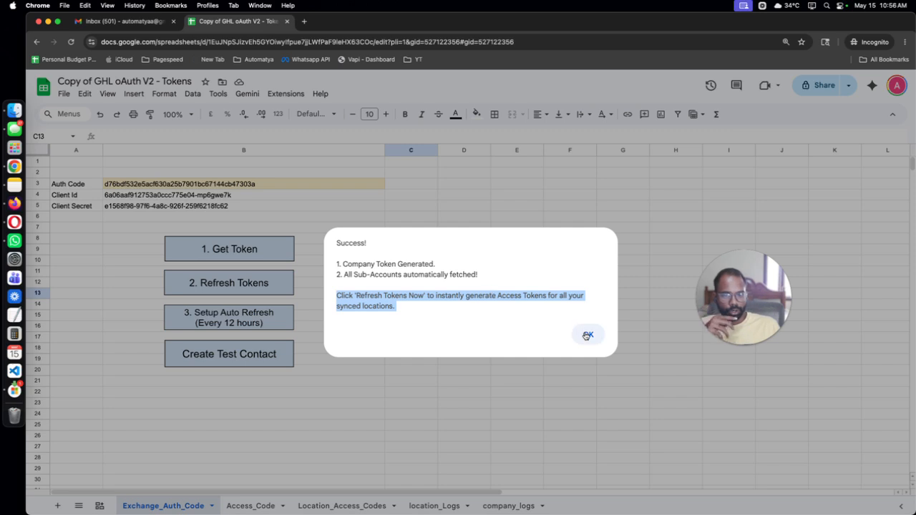
left_click(587, 335)
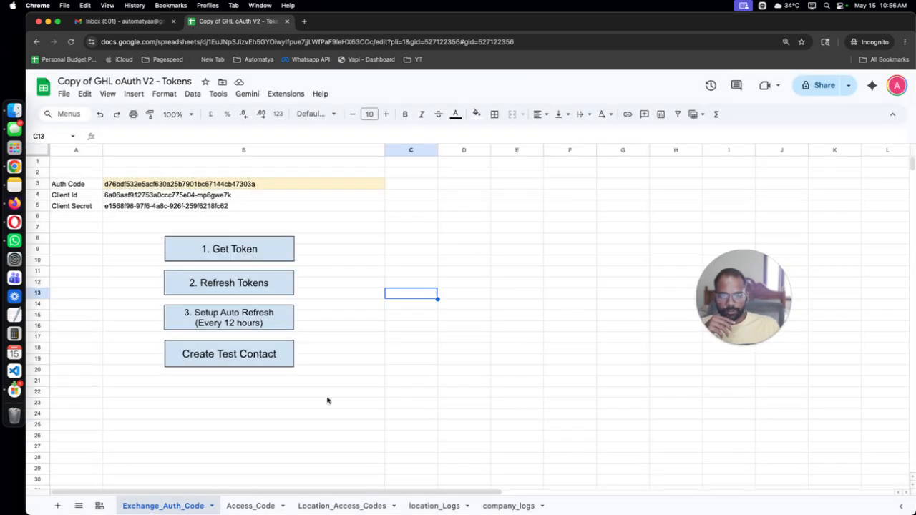
left_click(252, 505)
- Check Location_Access_Codes: two locationIds present, their access and refresh token cells still empty
scroll(355, 280, "right", 10)
scroll(355, 279, "right", 15)
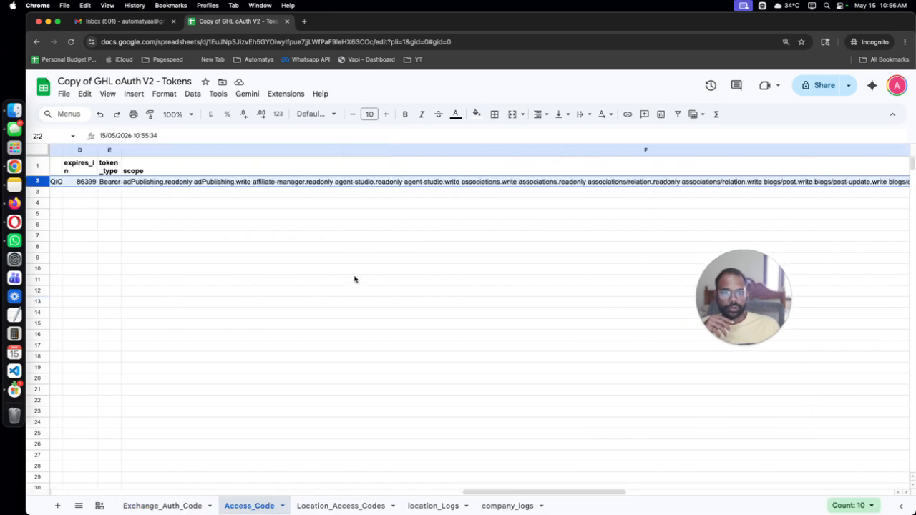
scroll(355, 279, "left", 8)
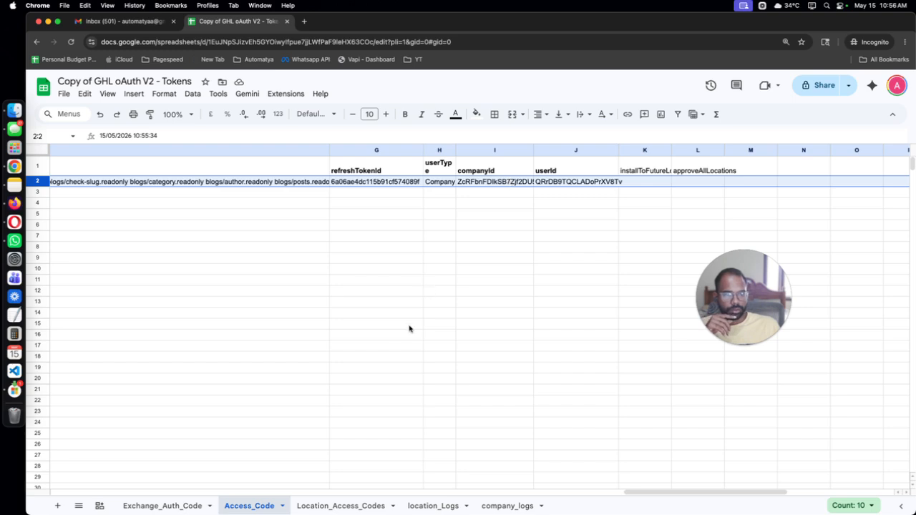
left_click(336, 508)
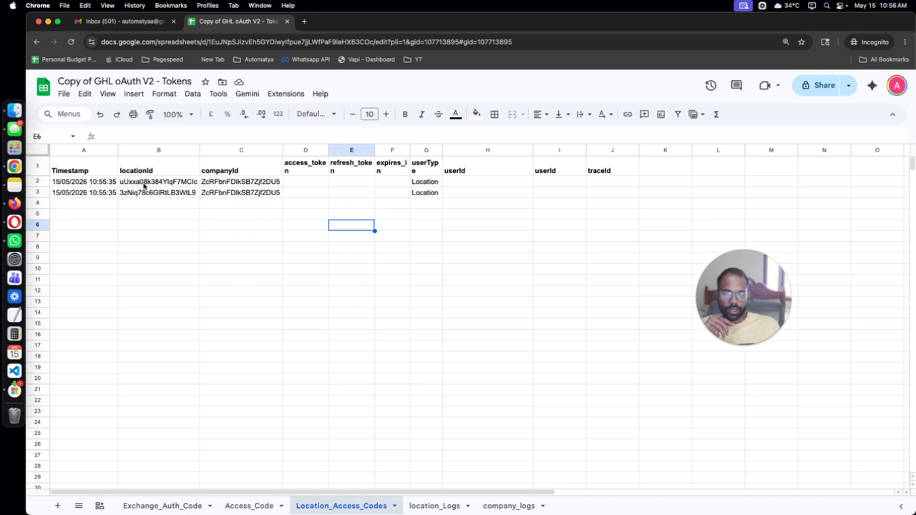
left_click_drag(144, 186, 145, 195)
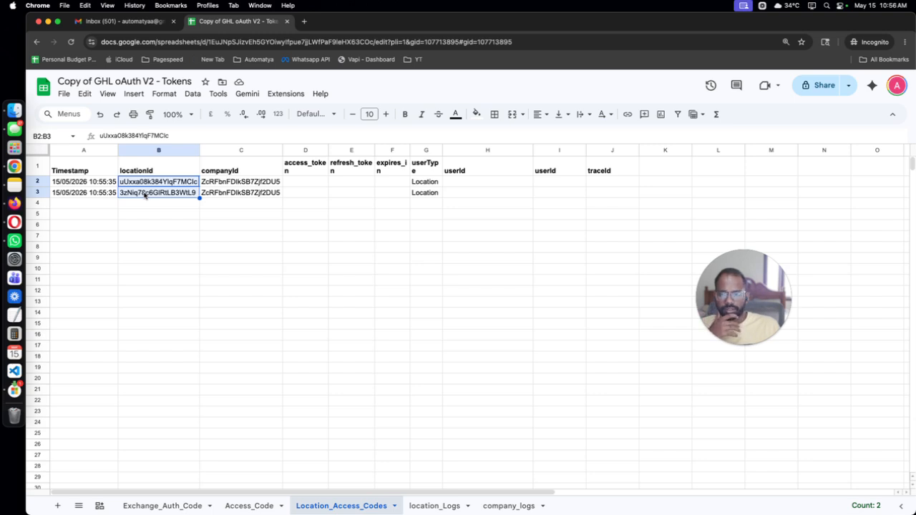
left_click_drag(303, 182, 399, 205)
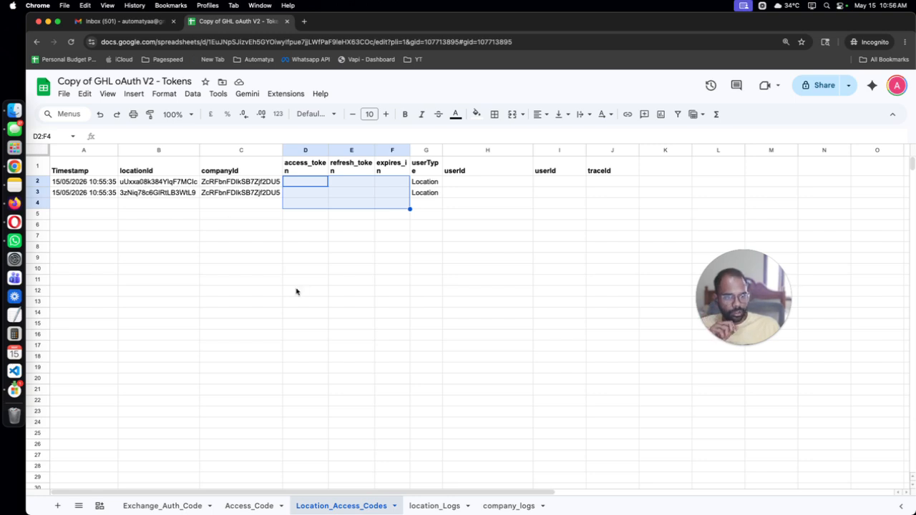
left_click(158, 505)
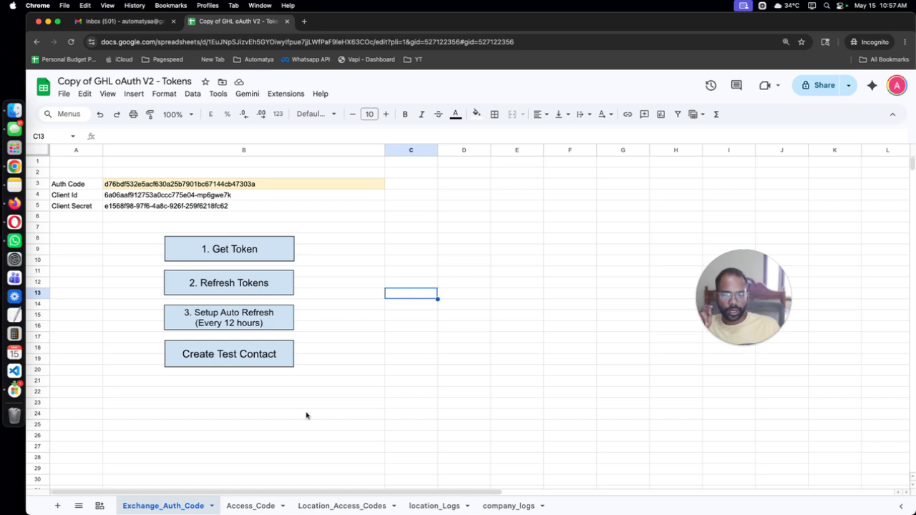
left_click(330, 506)
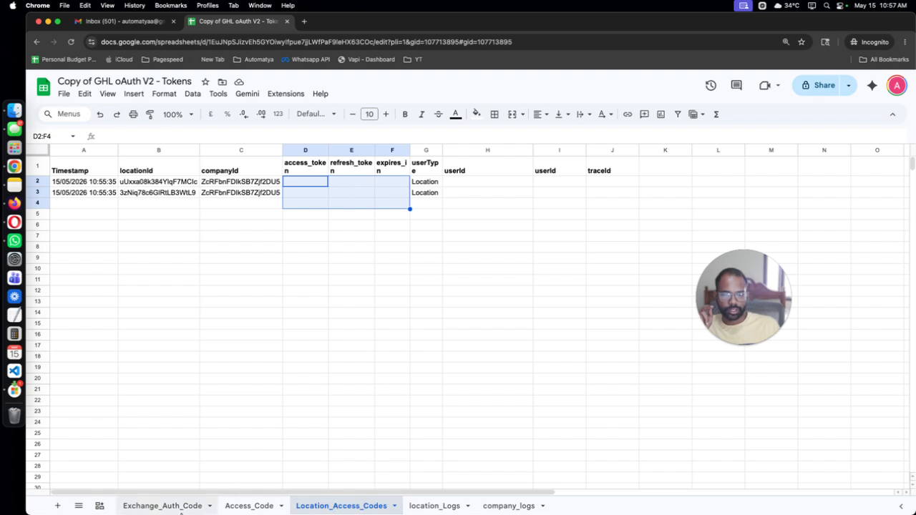
left_click(143, 508)
- Run 2. Refresh Tokens and confirm both locations now have new access and refresh tokens
left_click(241, 290)
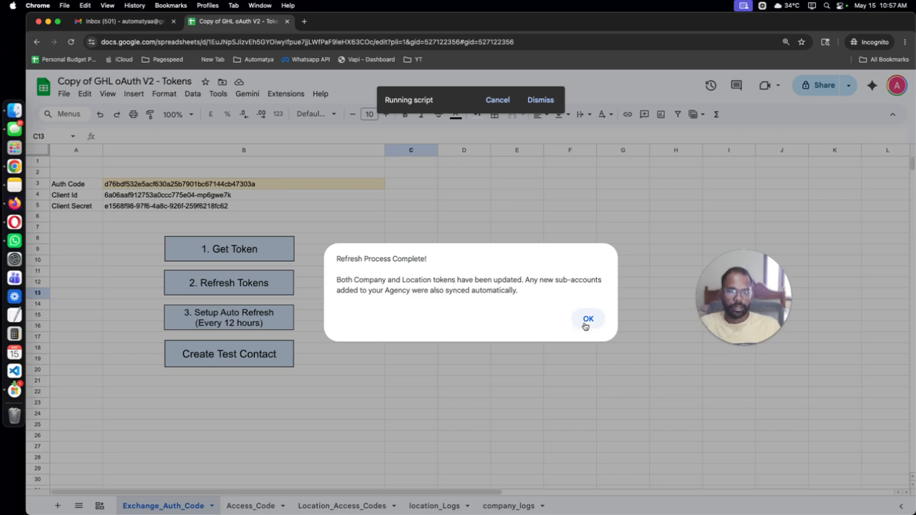
left_click(587, 321)
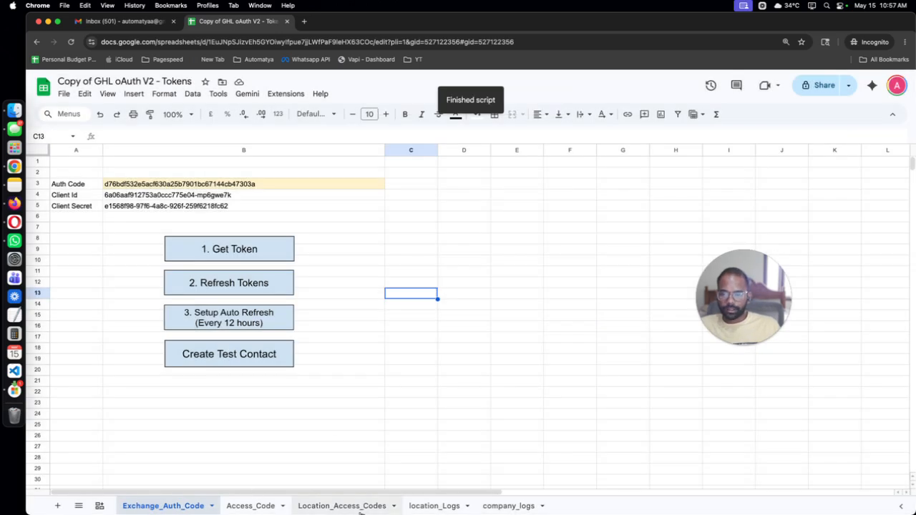
left_click(337, 505)
left_click(370, 290)
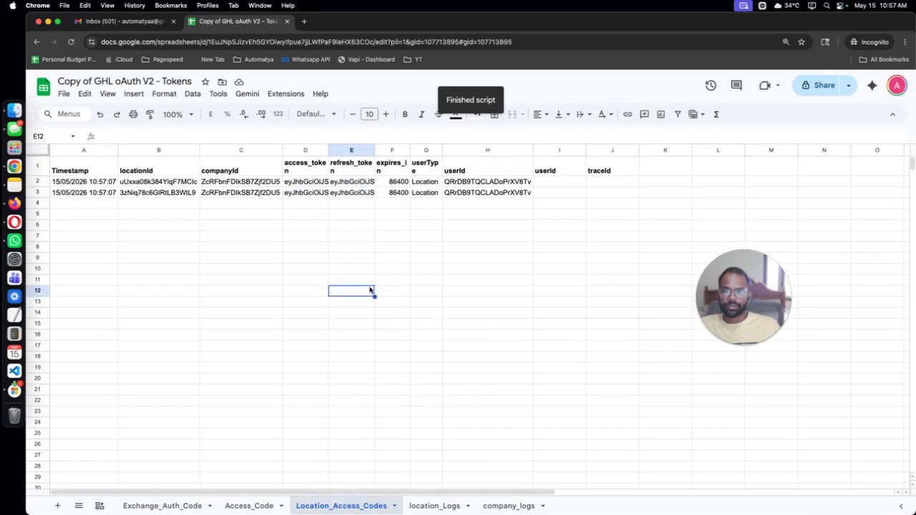
left_click_drag(307, 183, 364, 196)
left_click(414, 293)
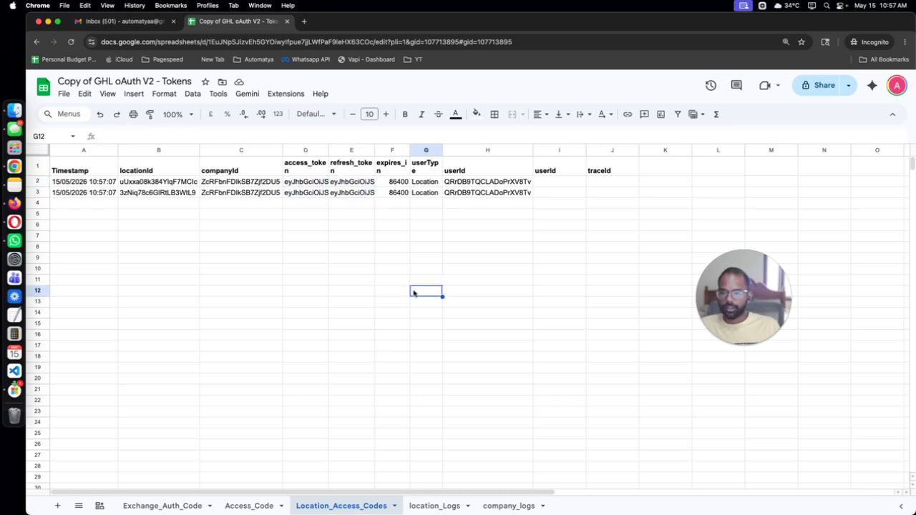
left_click(163, 506)
left_click(473, 251)
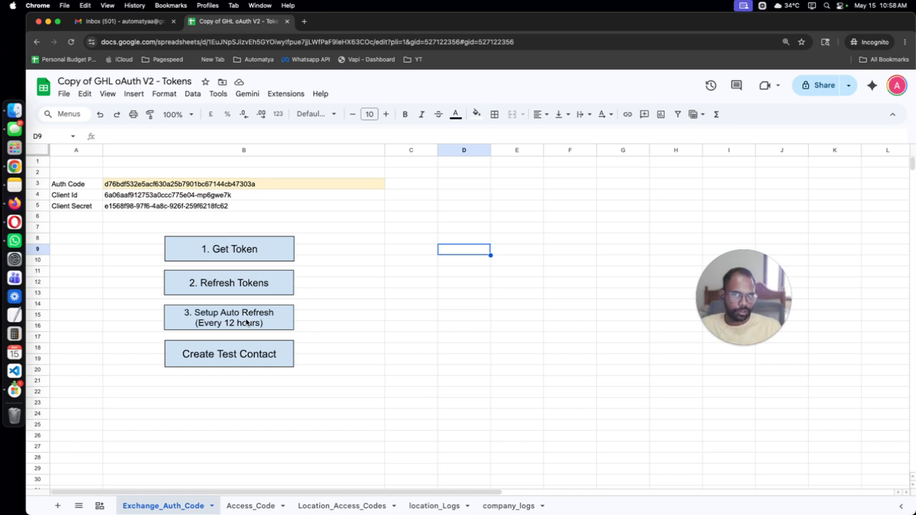
- Run 3. Setup Auto Refresh (Every 12 hours) and acknowledge the trigger confirmation
left_click(246, 323)
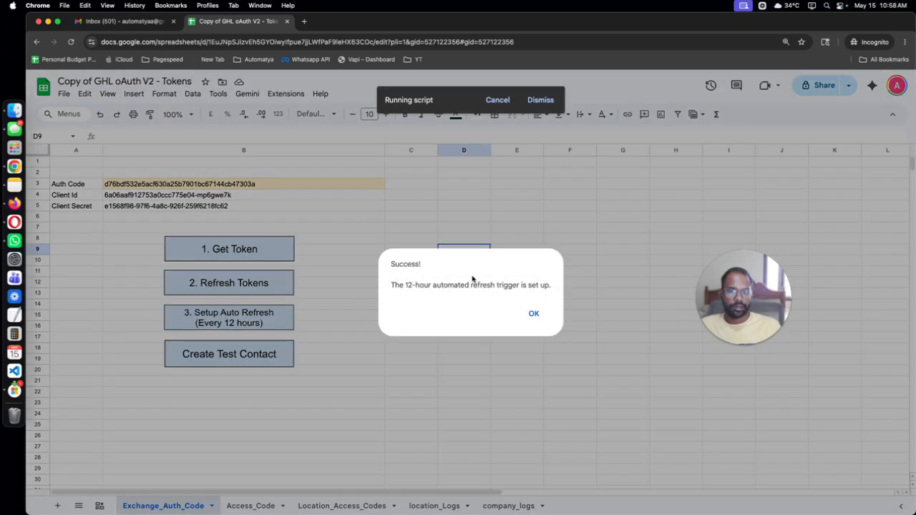
triple_click(481, 285)
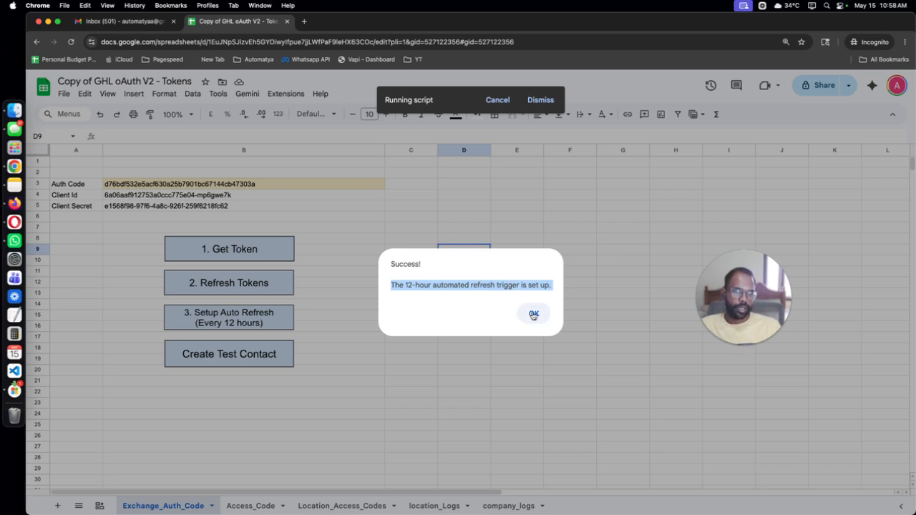
left_click(534, 315)
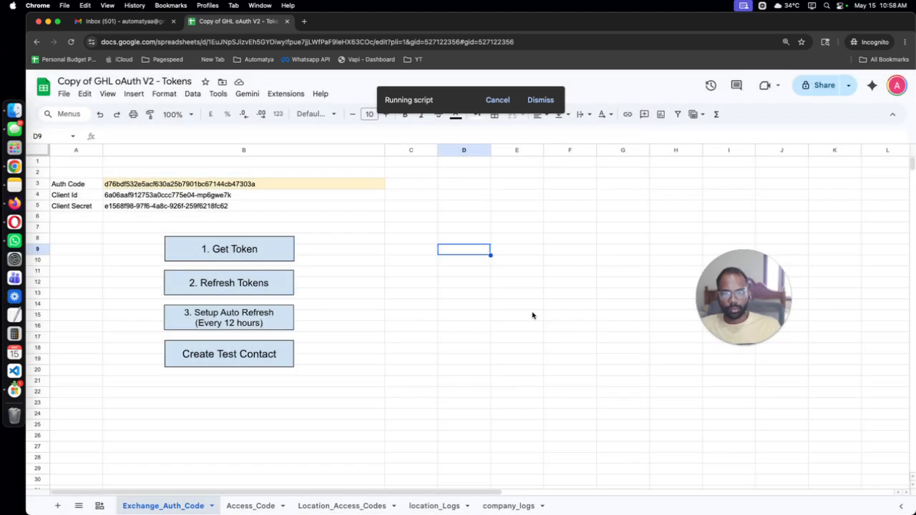
- Review the Access_Code and Location_Access_Codes tabs, then return to Exchange_Auth_Code
left_click(242, 508)
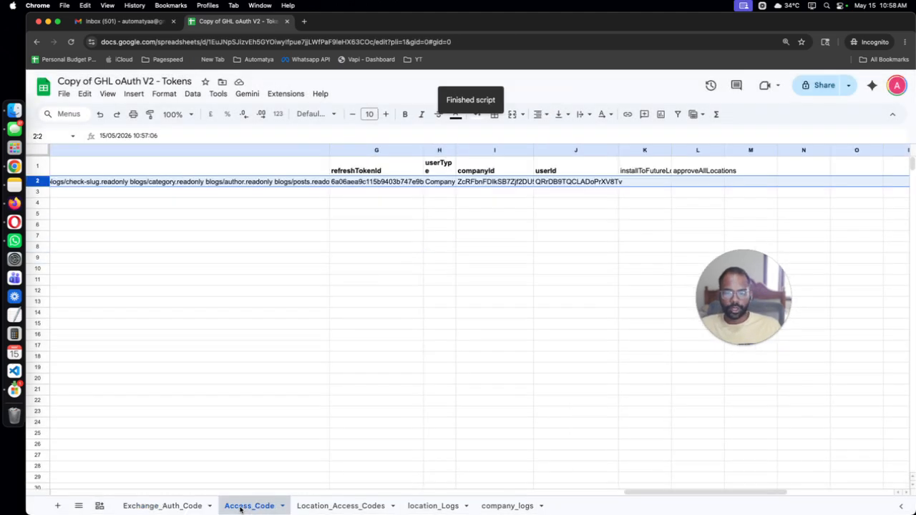
left_click(336, 507)
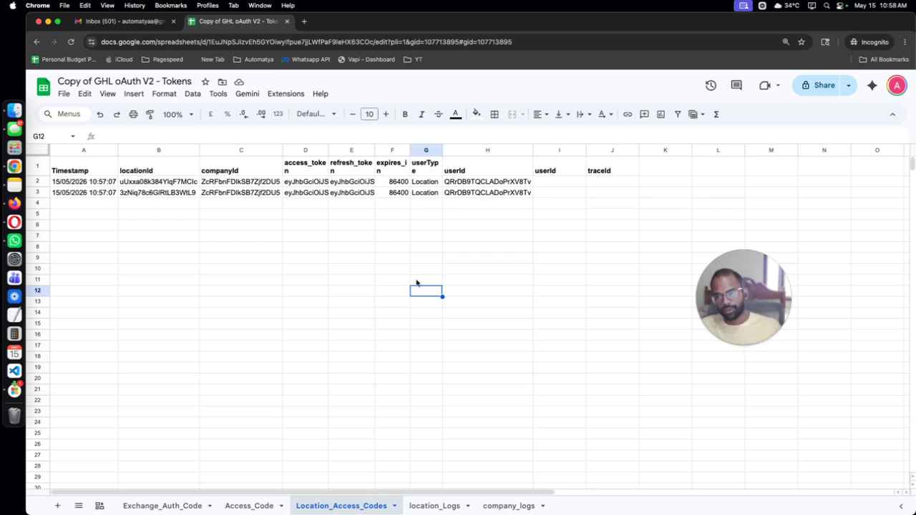
left_click(175, 184)
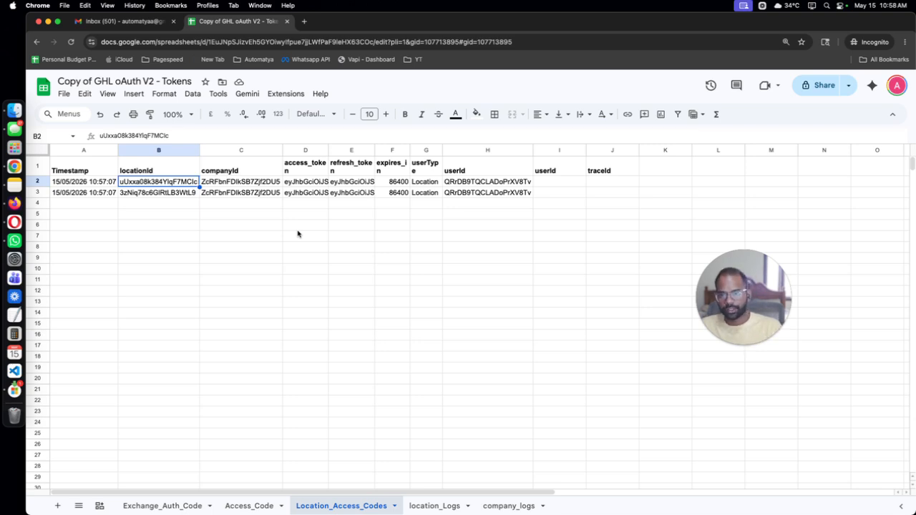
left_click(168, 503)
left_click(412, 330)
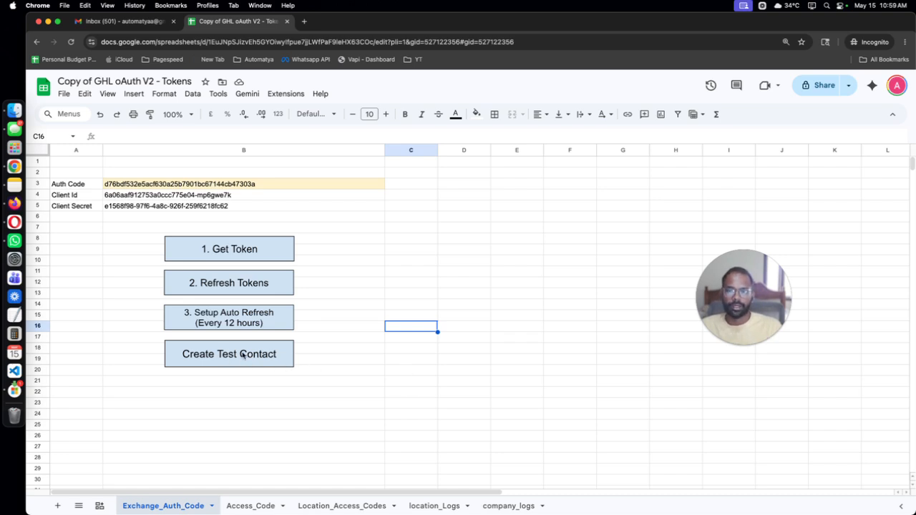
key("alt+Tab")
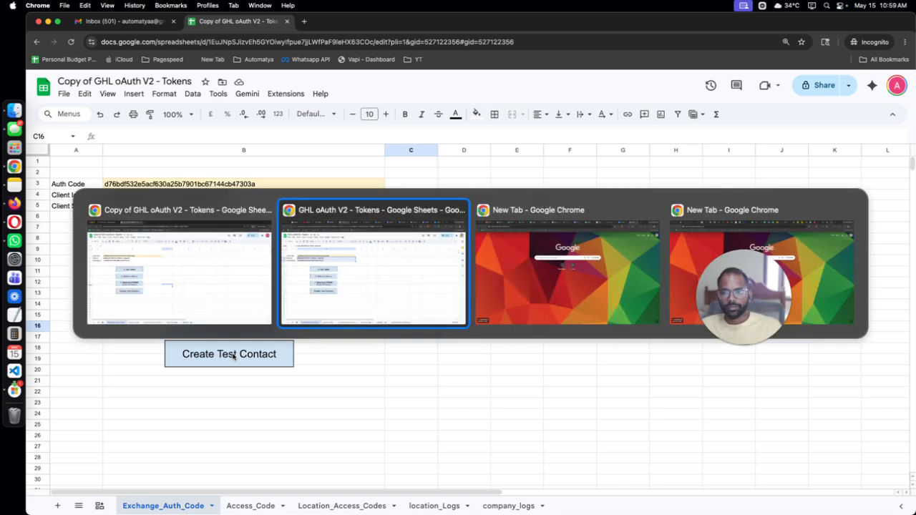
key("super+Tab")
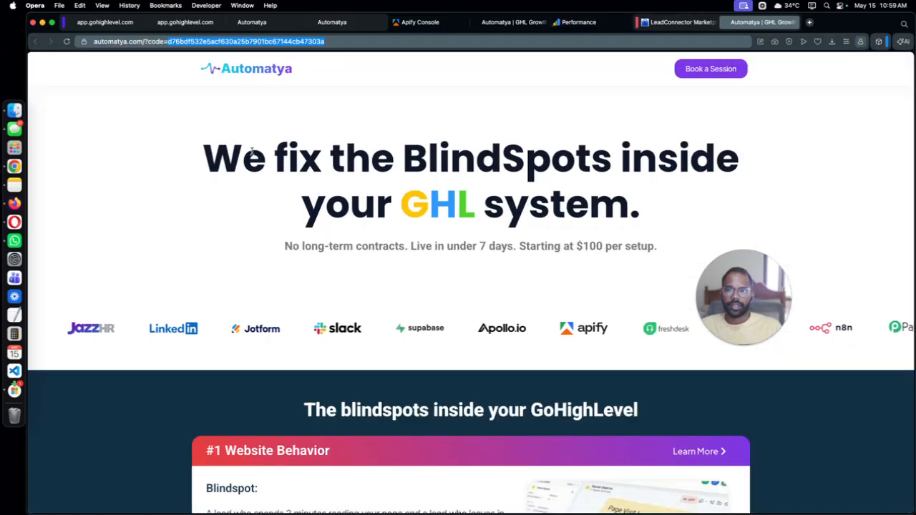
left_click(335, 24)
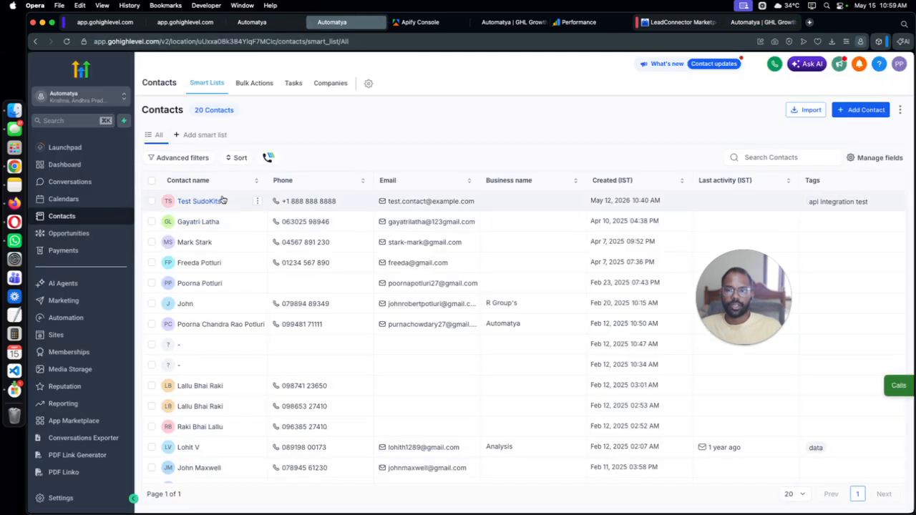
left_click(280, 26)
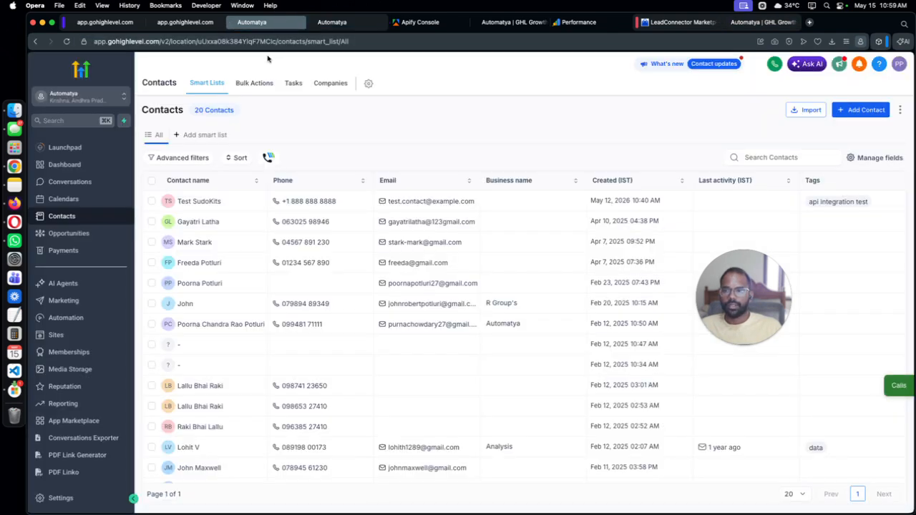
left_click(331, 25)
left_click(67, 41)
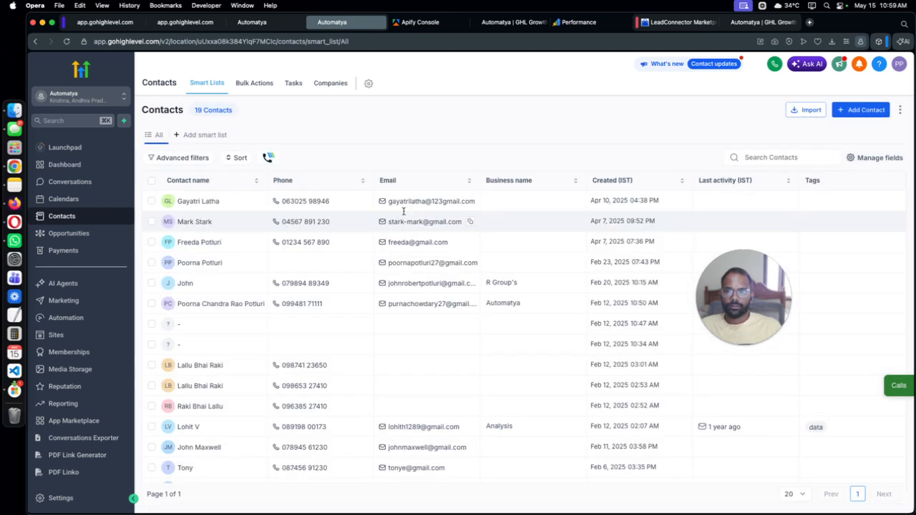
scroll(240, 213, "up", 5)
scroll(175, 198, "down", 3)
scroll(176, 198, "down", 3)
key("super+Tab")
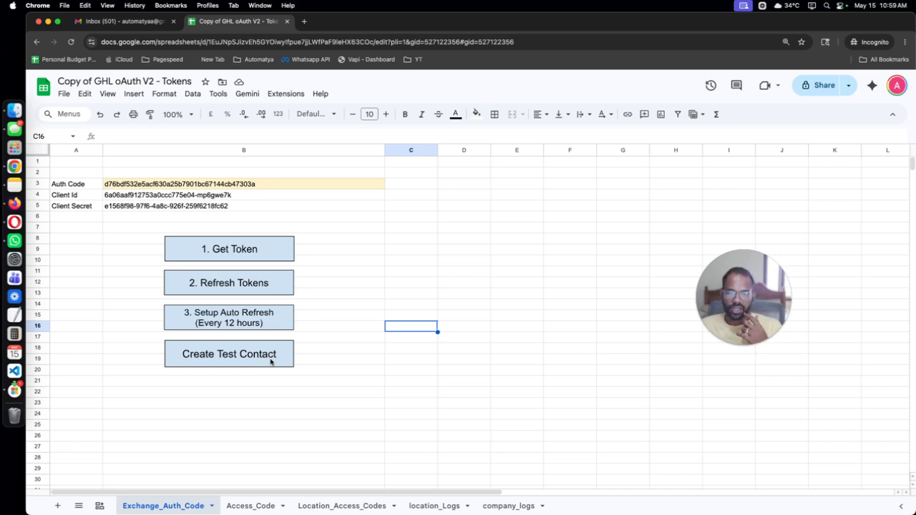
- Run Create Test Contact, note its success message, and switch to the GoHighLevel contacts window
left_click(233, 356)
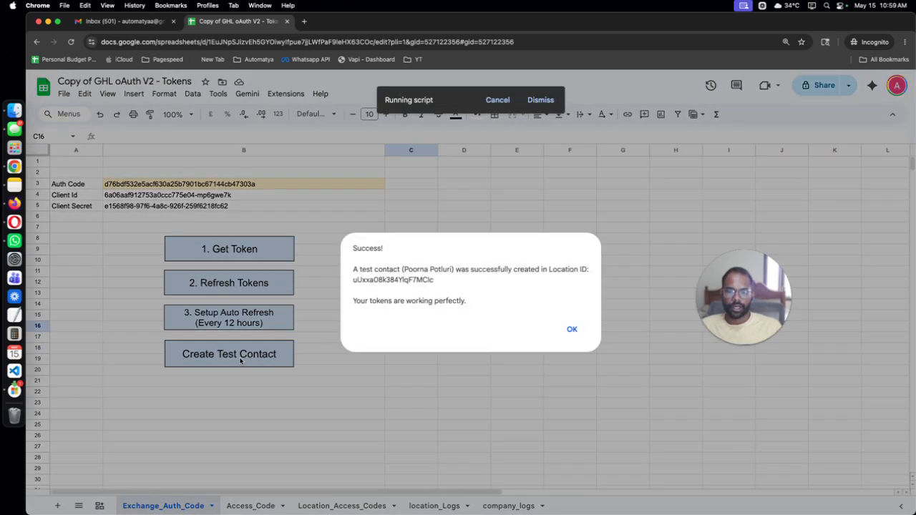
triple_click(489, 270)
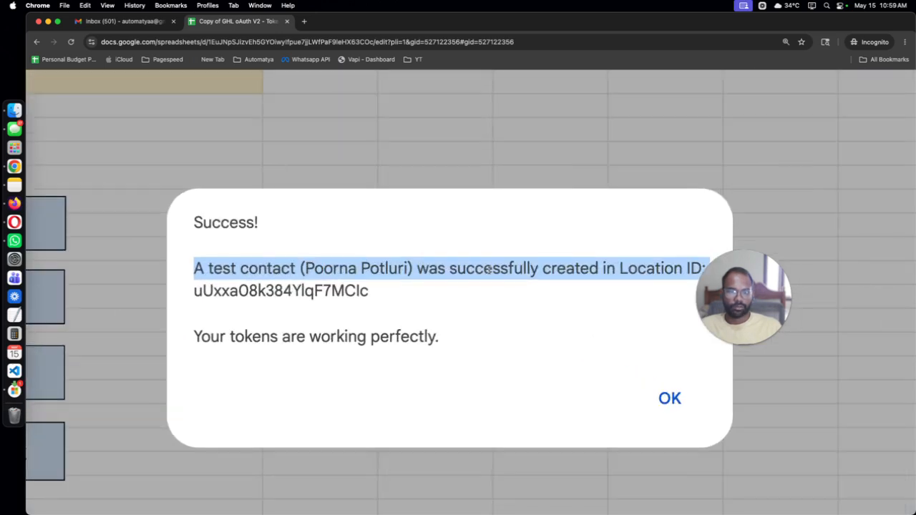
key("super+Tab")
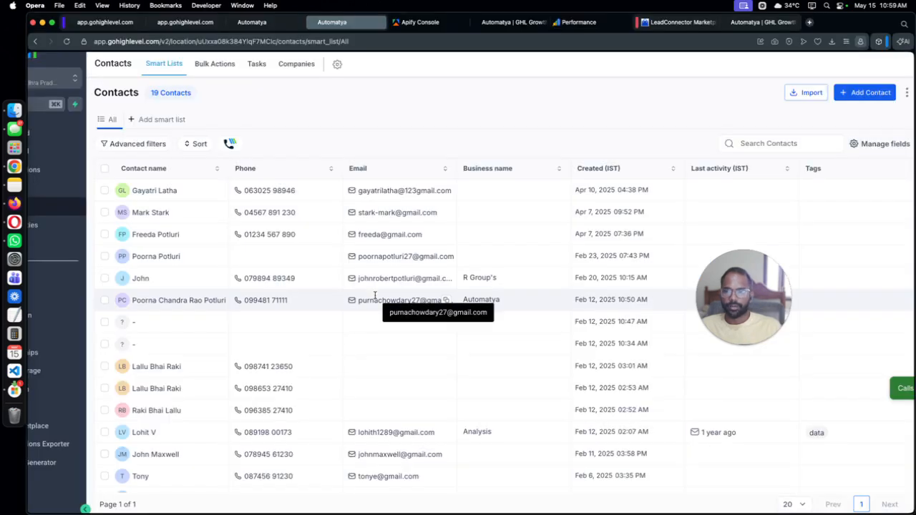
- Find and open the Test SudoKits contact in GoHighLevel, then dismiss the Sheets success dialog
scroll(323, 116, "down", 2)
left_click(784, 152)
type("t")
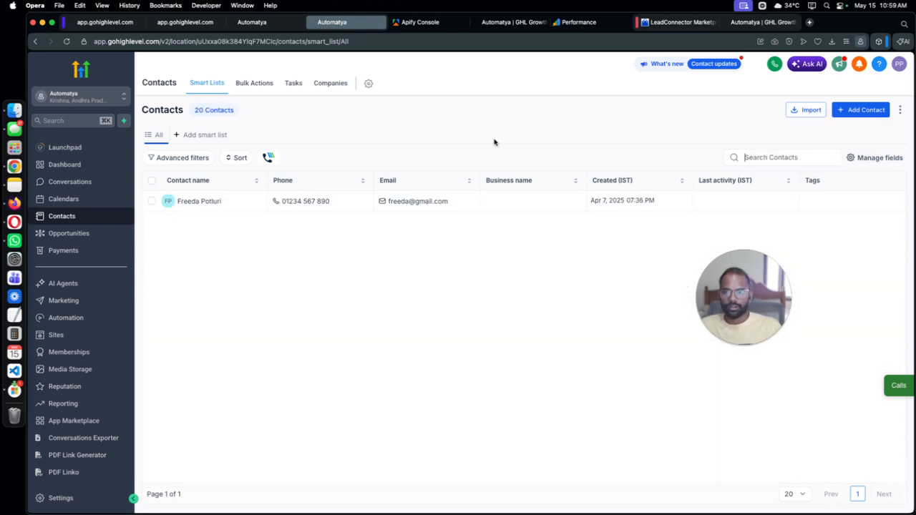
left_click(779, 152)
type("t")
key("BackSpace")
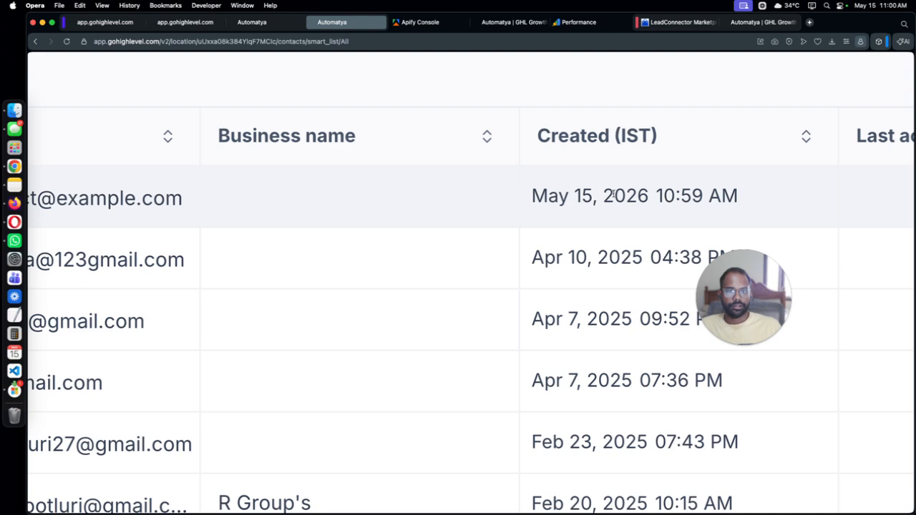
scroll(615, 194, "down", 5)
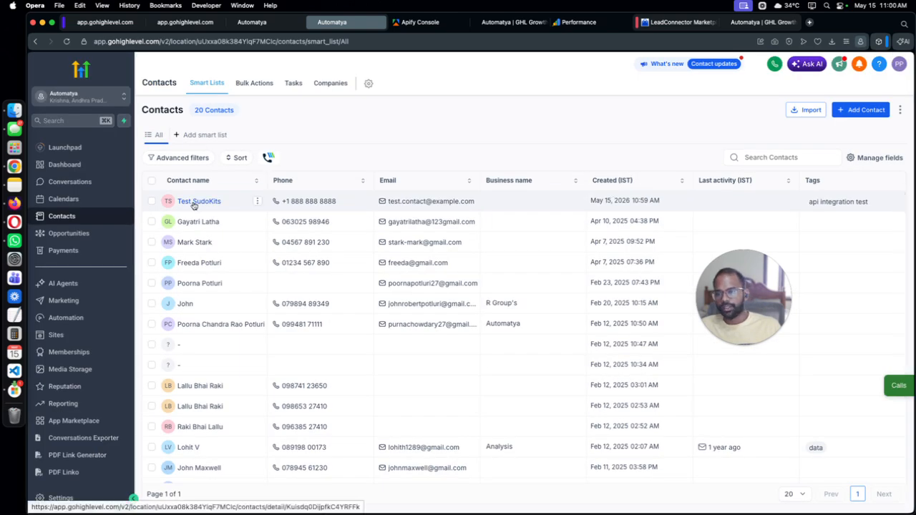
left_click(193, 201)
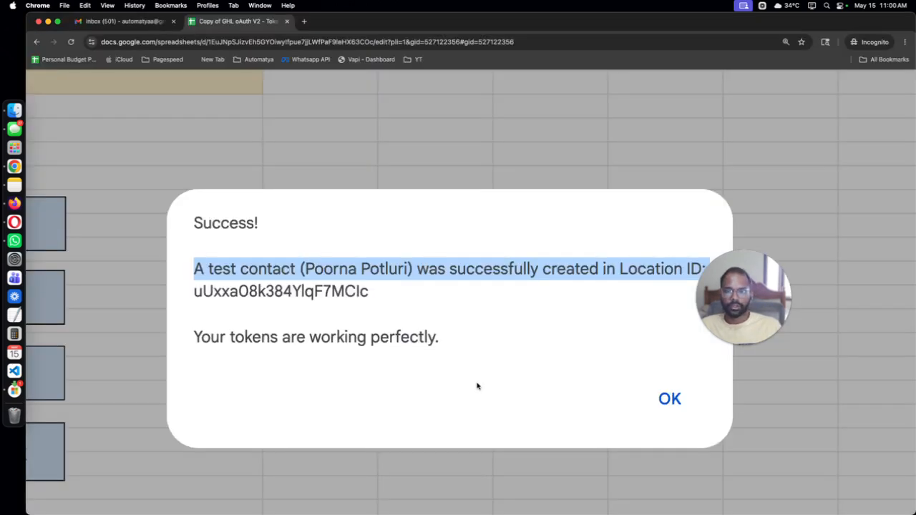
left_click(640, 403)
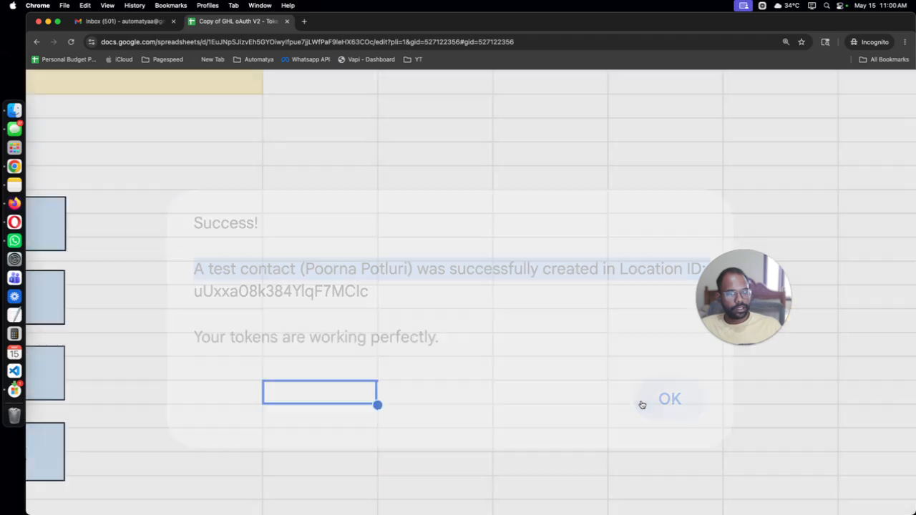
- Click away from the buttons in the copy, then switch to the original GHL oAuth V2 - Tokens window
left_click(407, 317)
scroll(407, 318, "up", 3)
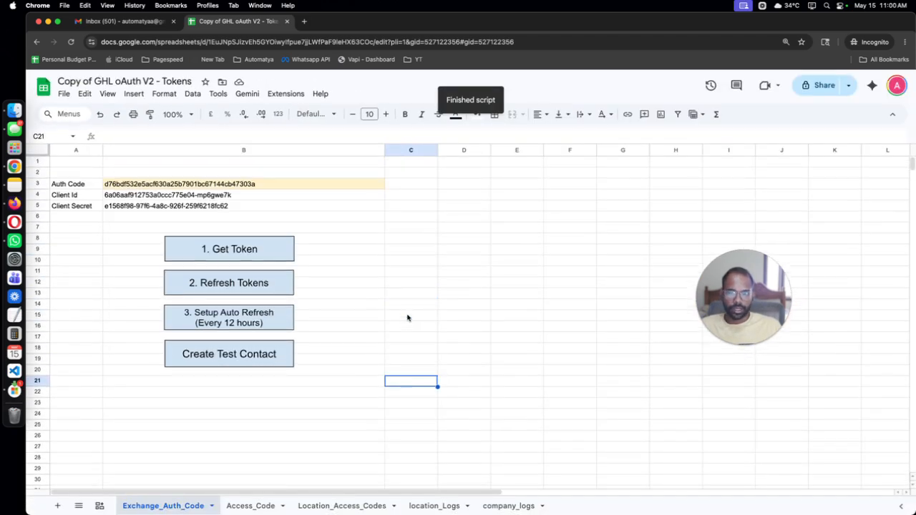
scroll(407, 317, "down", 1)
left_click(431, 245)
scroll(430, 249, "up", 2)
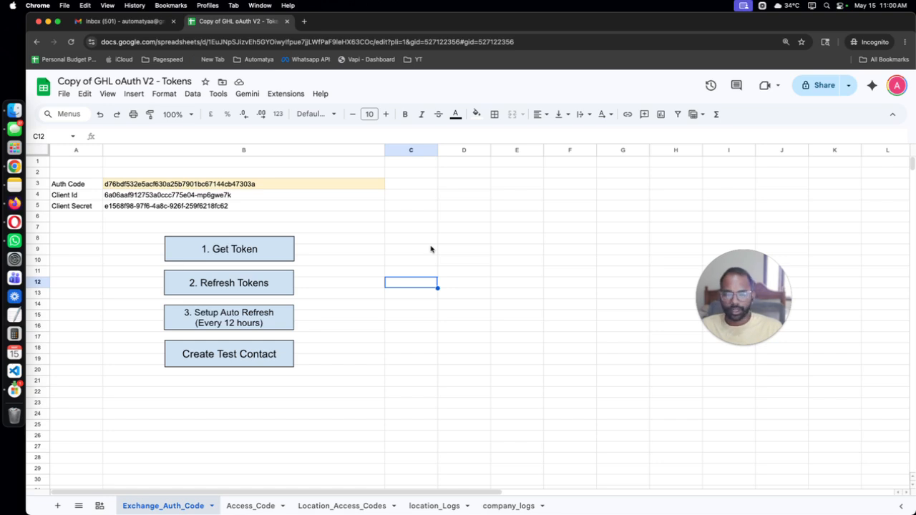
key("alt+Tab")
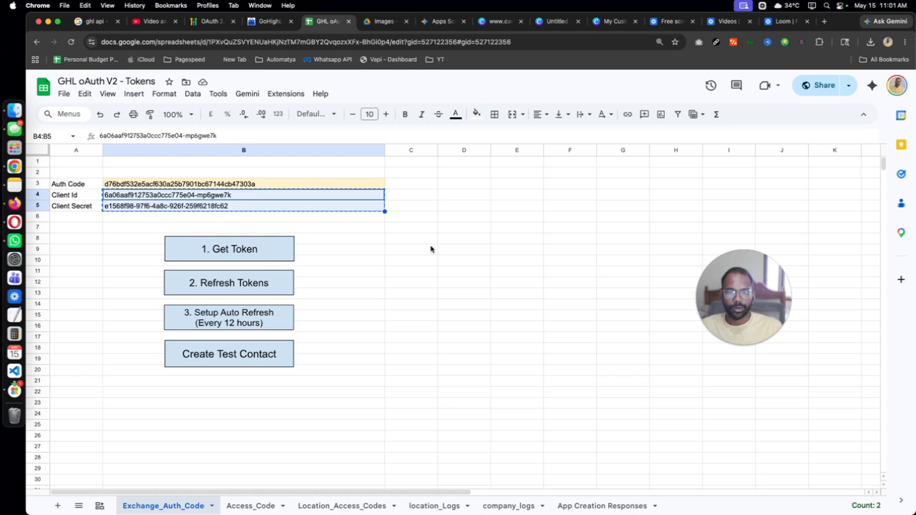
- From the marketplace app page, open Help & support and choose Raise ticket under Get support
left_click(252, 20)
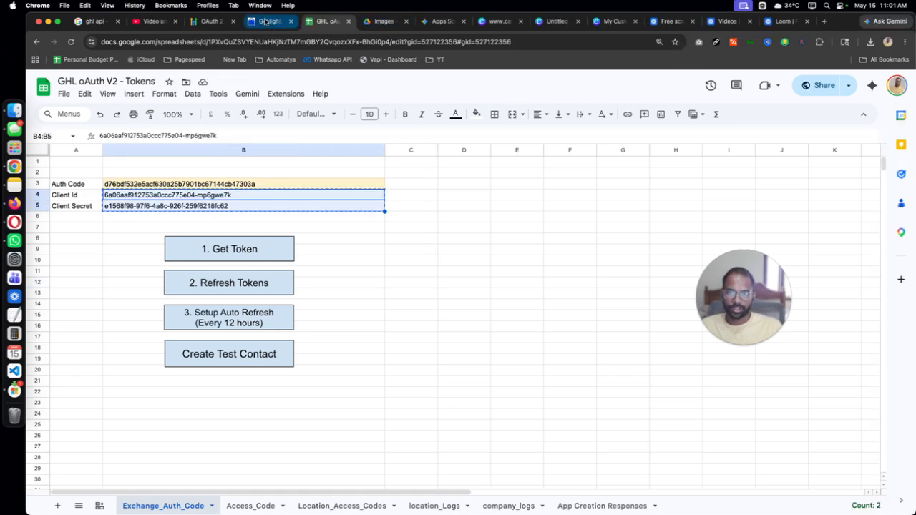
left_click(692, 84)
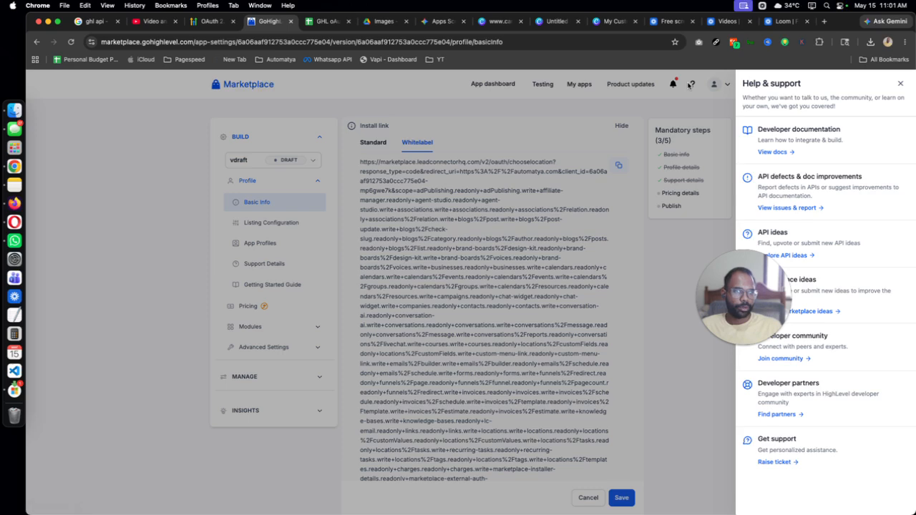
left_click_drag(749, 289, 621, 268)
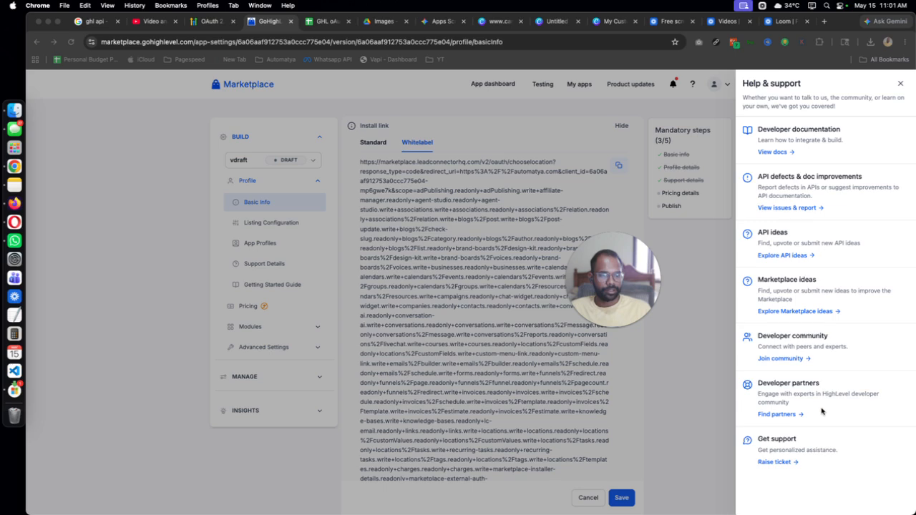
left_click(788, 463)
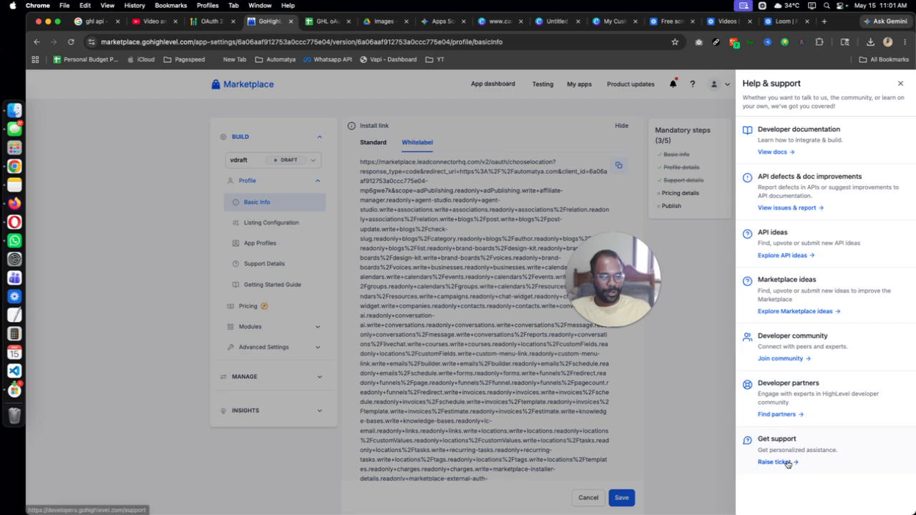
left_click(785, 462)
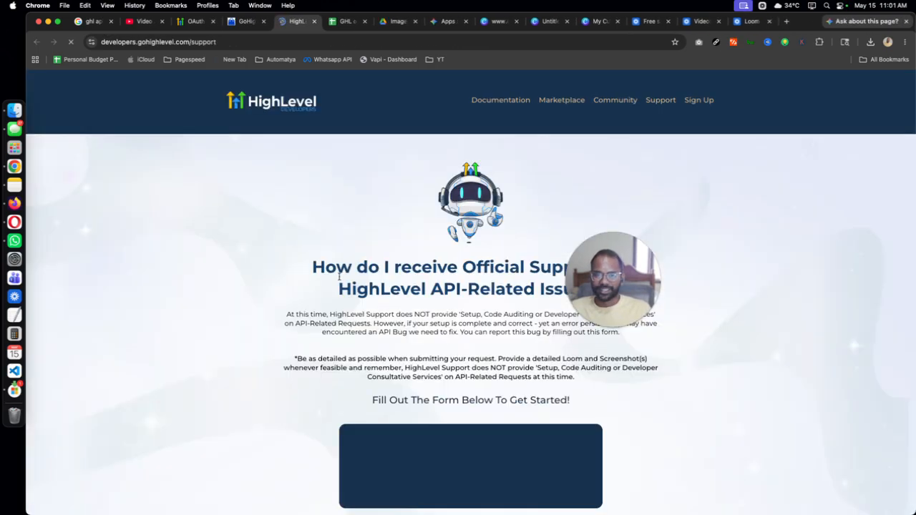
- Review the API support ticket form down to Submit & Create Ticket, then return to the GHL oAuth V2 - Tokens sheet
scroll(343, 275, "down", 5)
scroll(343, 275, "down", 10)
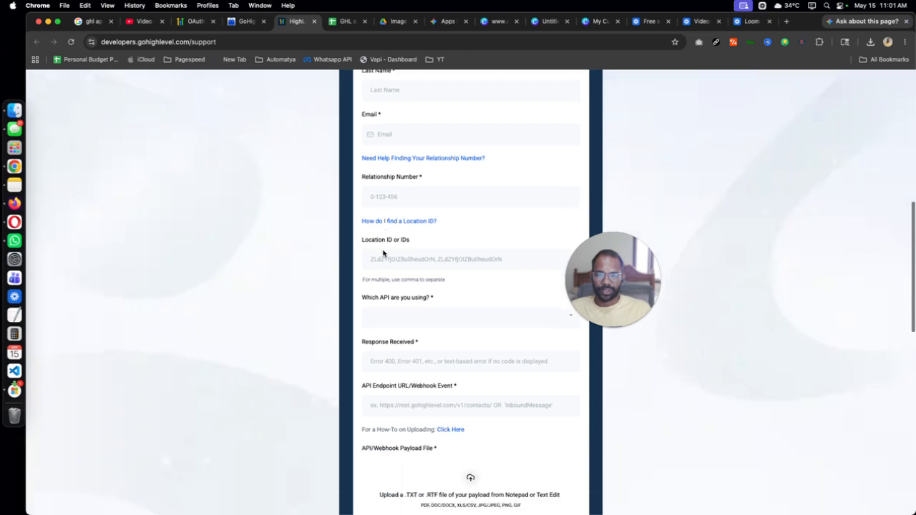
scroll(384, 254, "up", 10)
scroll(383, 255, "down", 5)
scroll(384, 255, "down", 3)
scroll(384, 255, "up", 10)
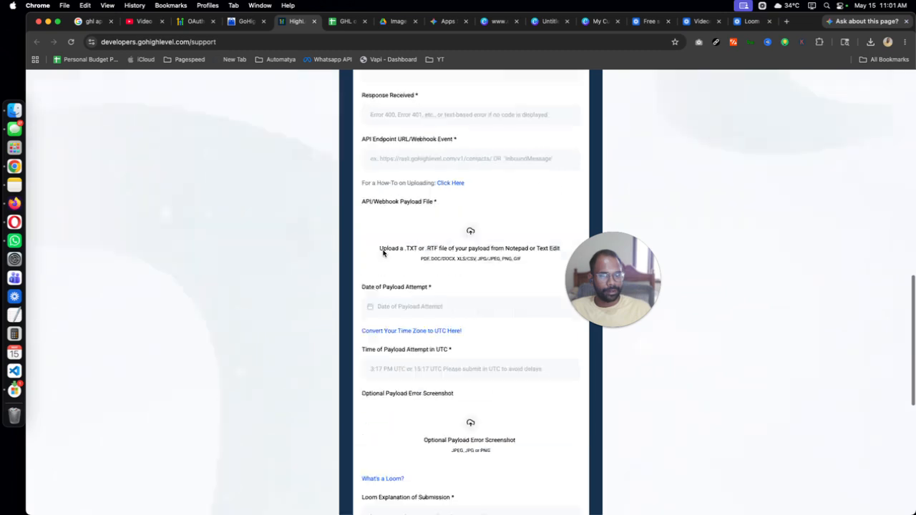
scroll(384, 254, "down", 15)
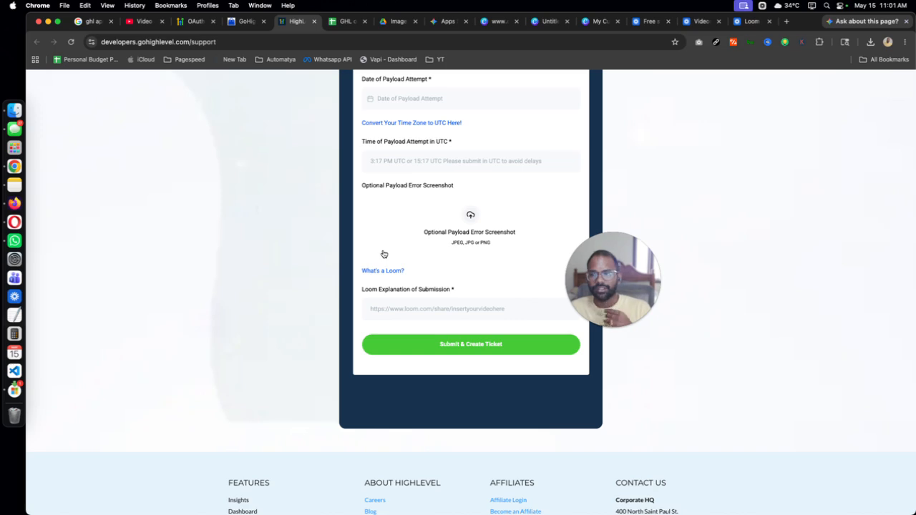
scroll(383, 254, "up", 15)
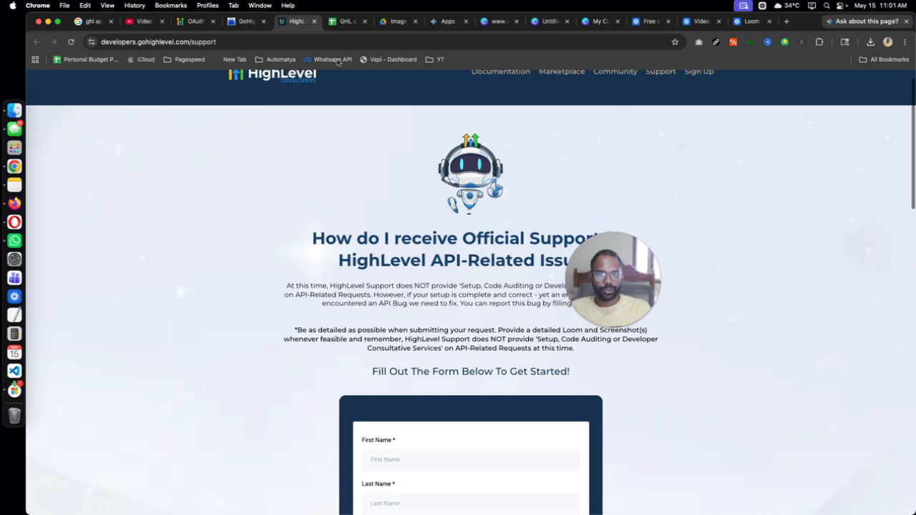
left_click(342, 21)
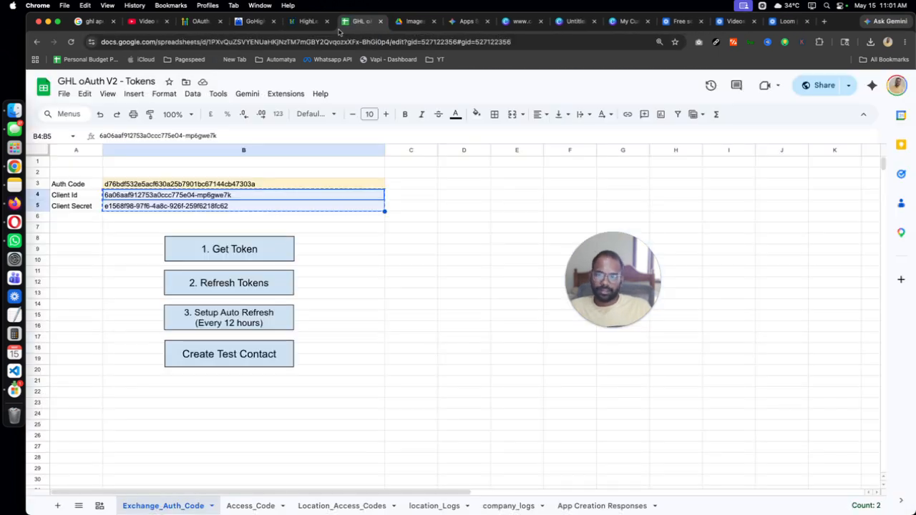
left_click(456, 266)
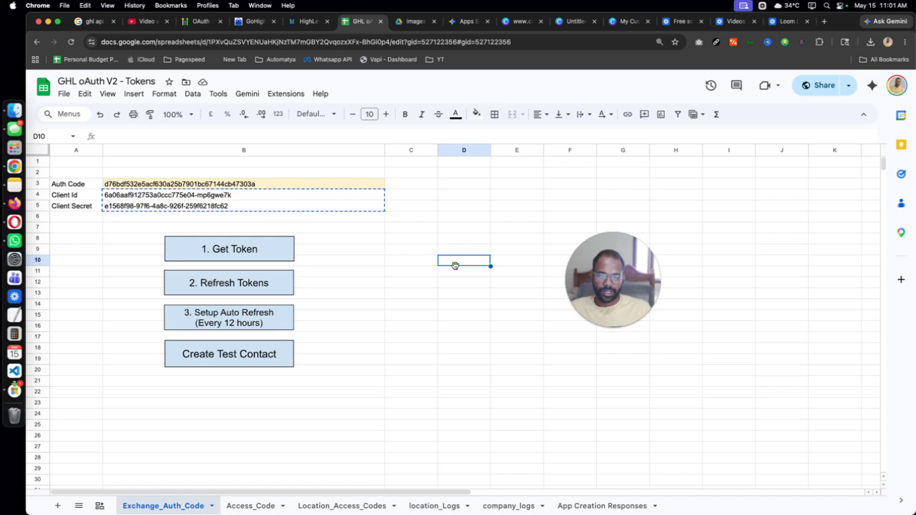
left_click(411, 265)
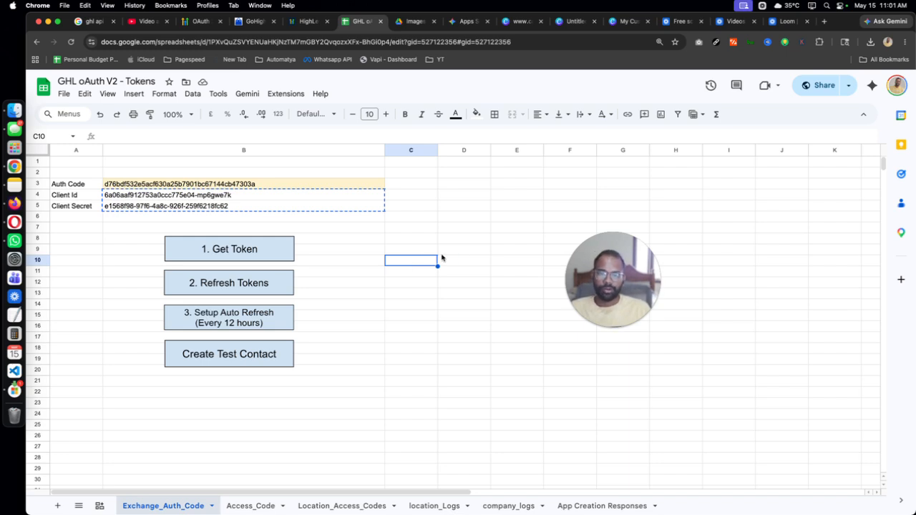
left_click(462, 253)
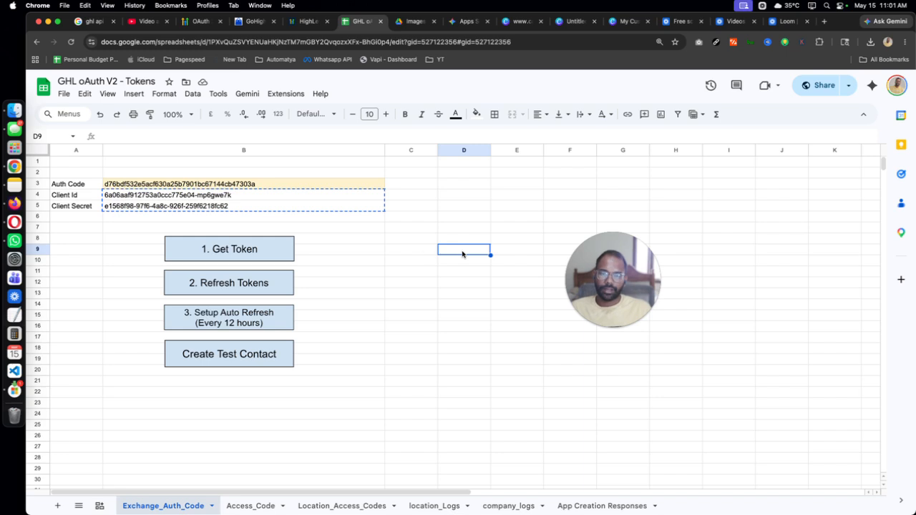
left_click(399, 249)
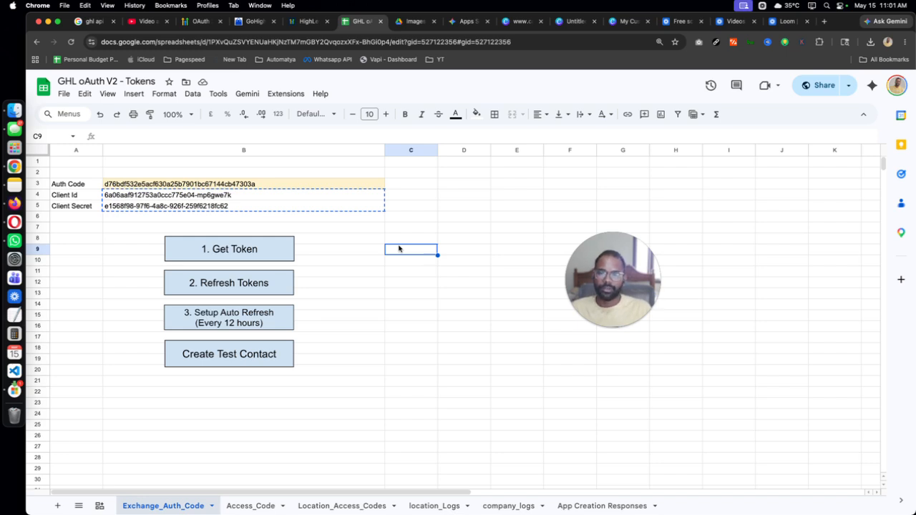
left_click(455, 249)
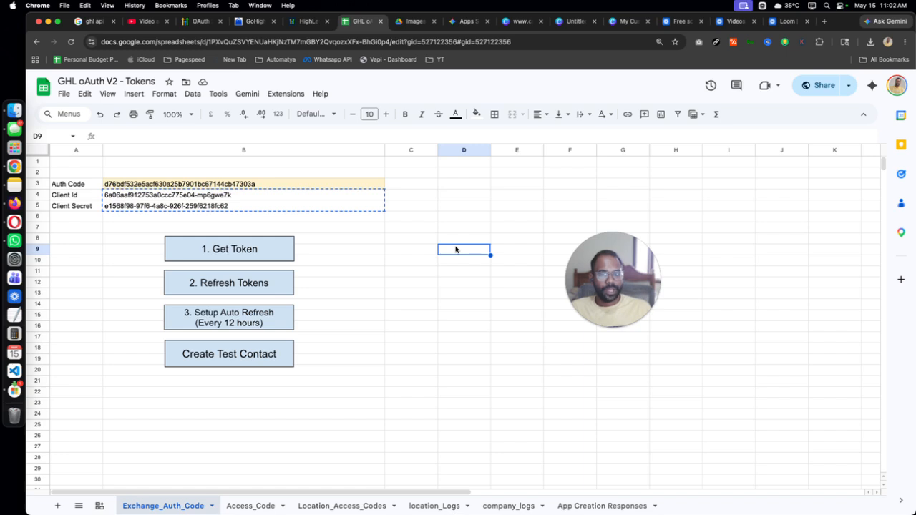
left_click(384, 261)
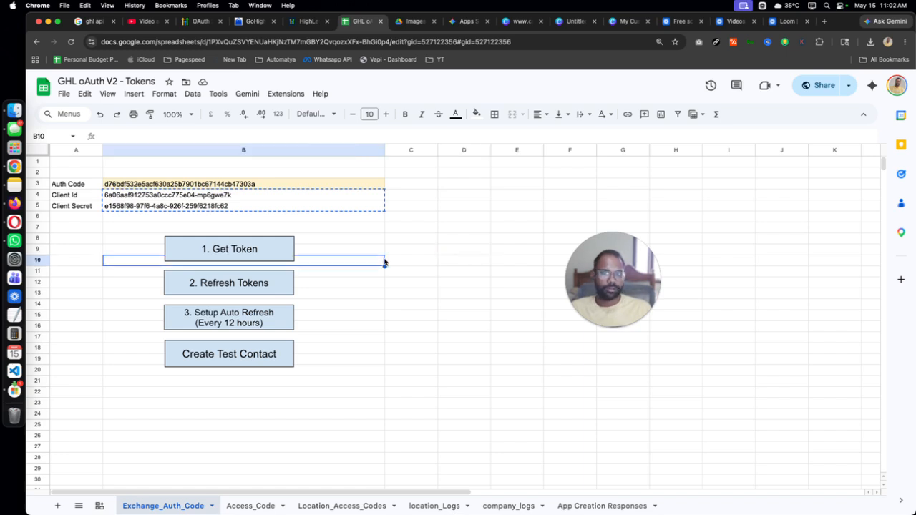
left_click(437, 262)
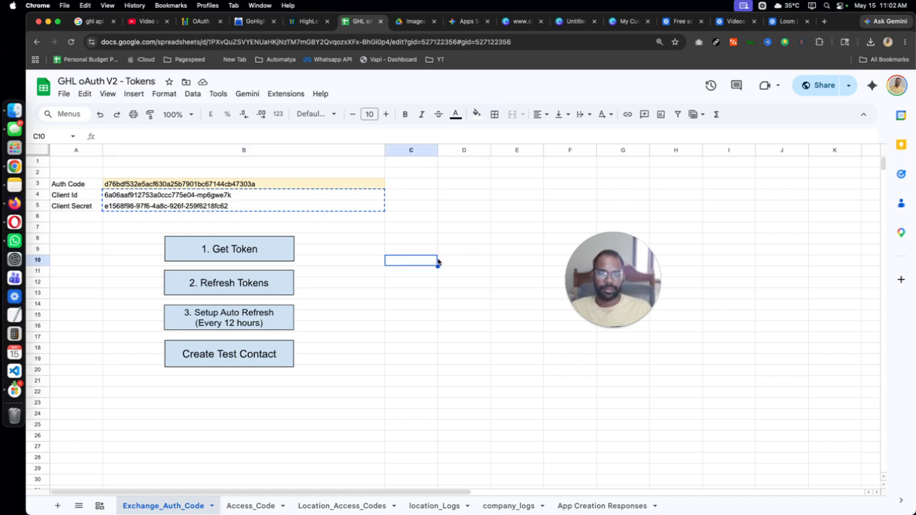